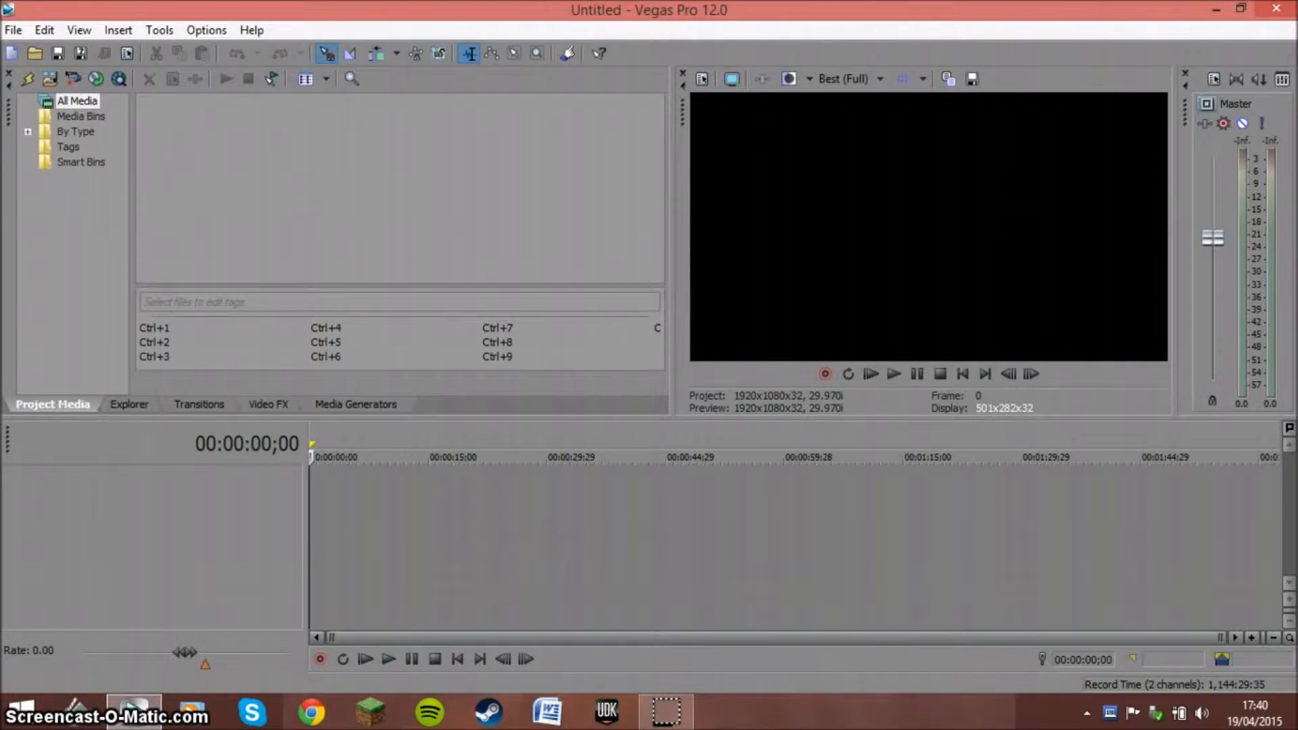
Step: Restore the default window layout
click(118, 30)
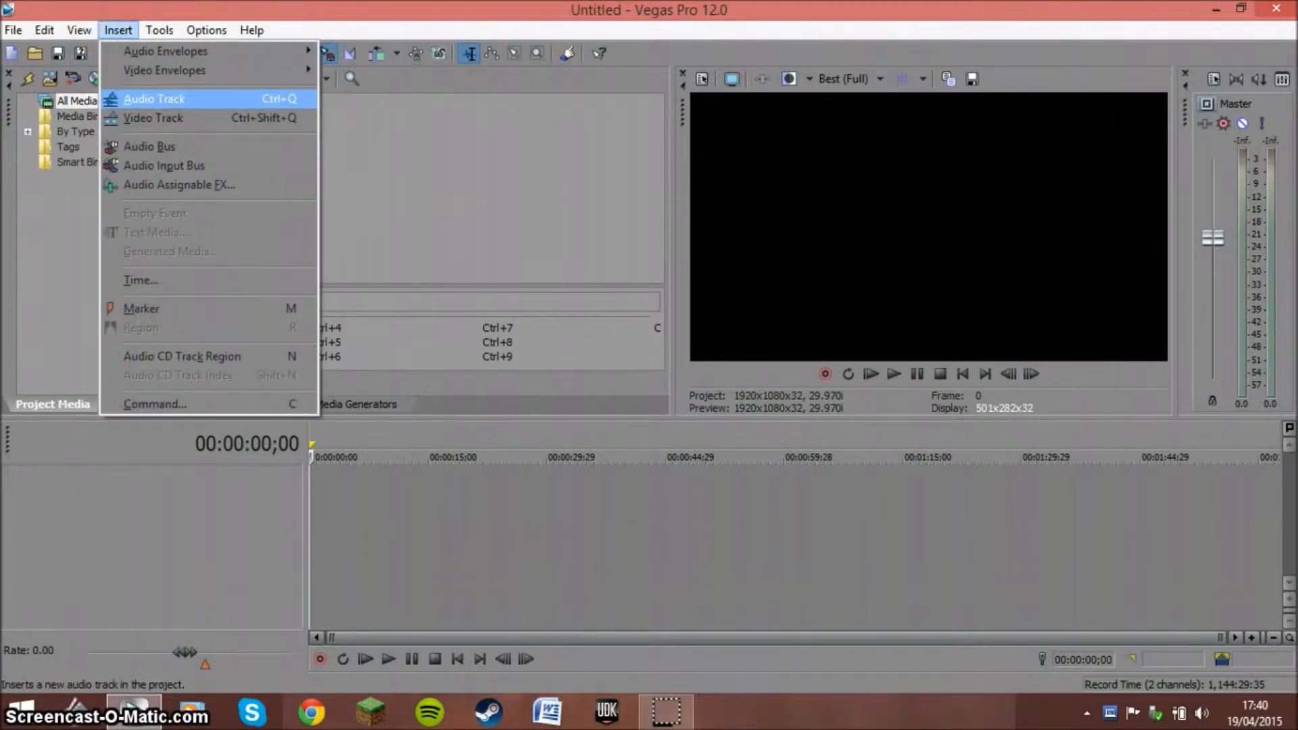
mouse_move(80, 30)
mouse_move(108, 82)
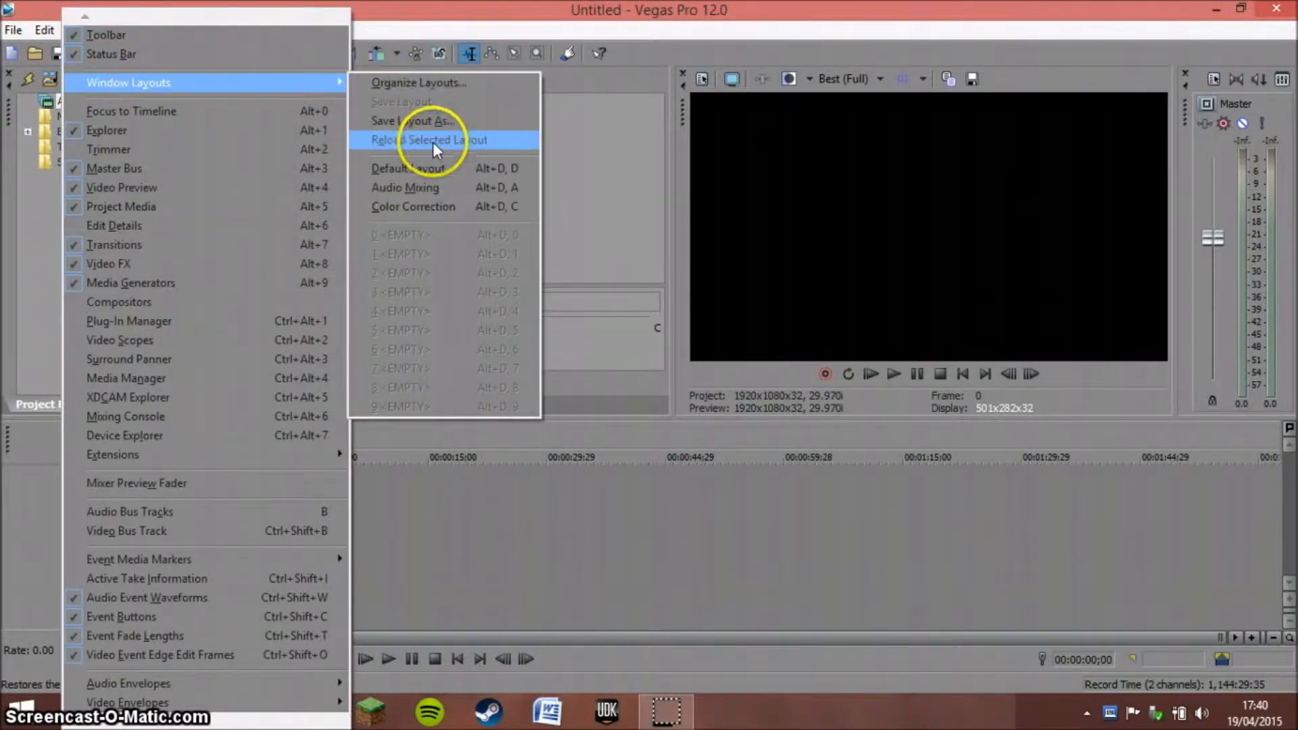
click(425, 163)
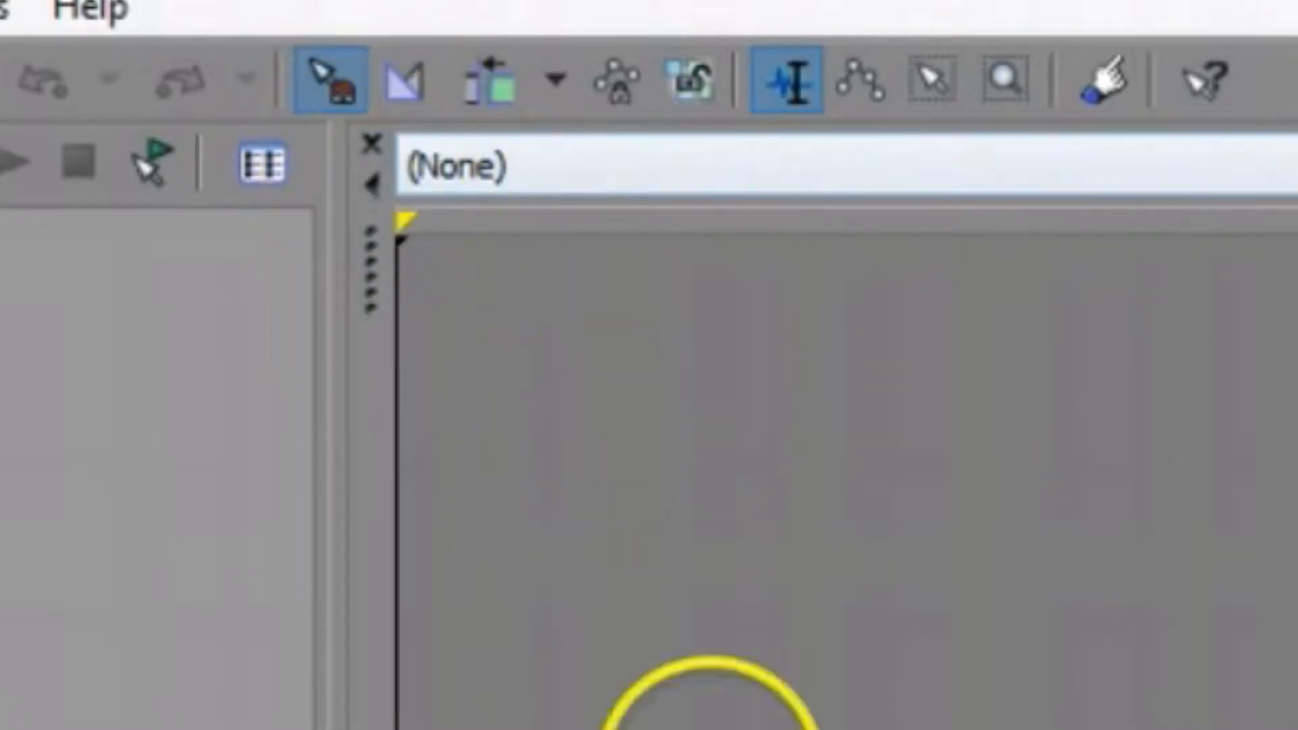
Step: Close the Trimmer window and widen the video preview toward the project media area
click(372, 144)
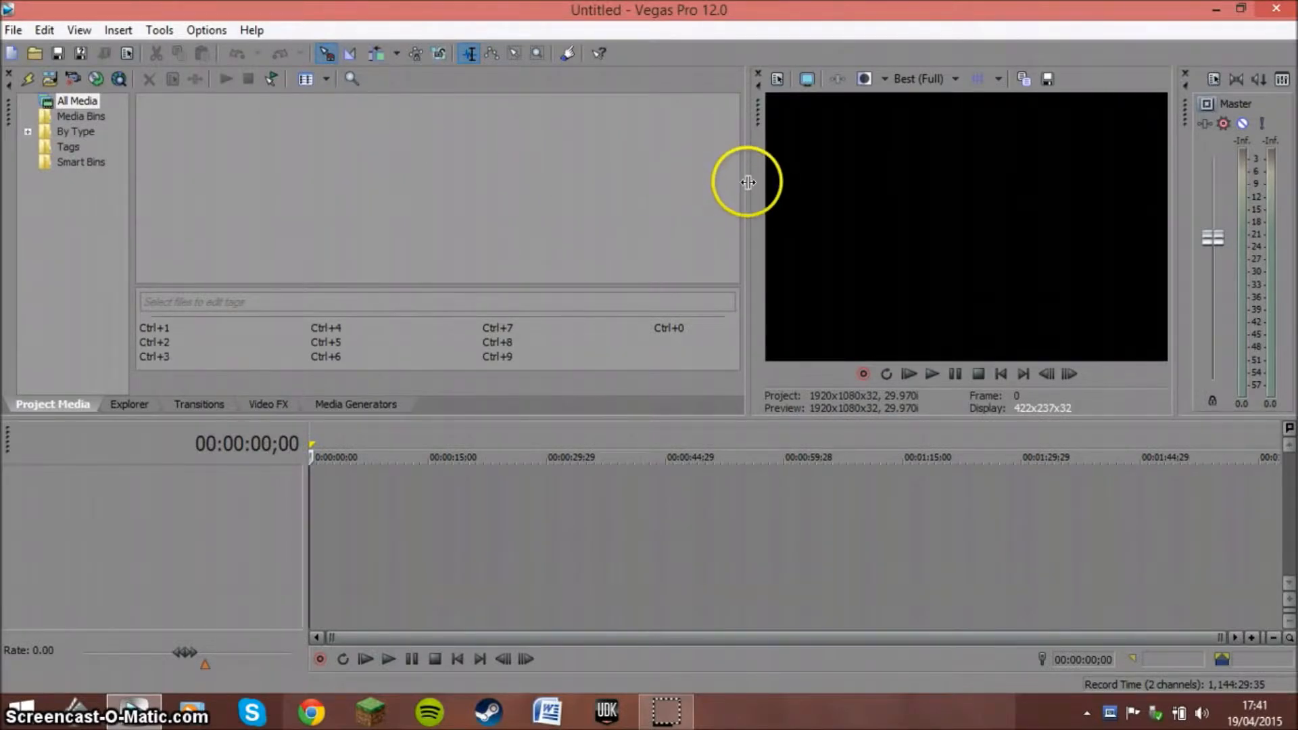
drag(748, 181, 586, 189)
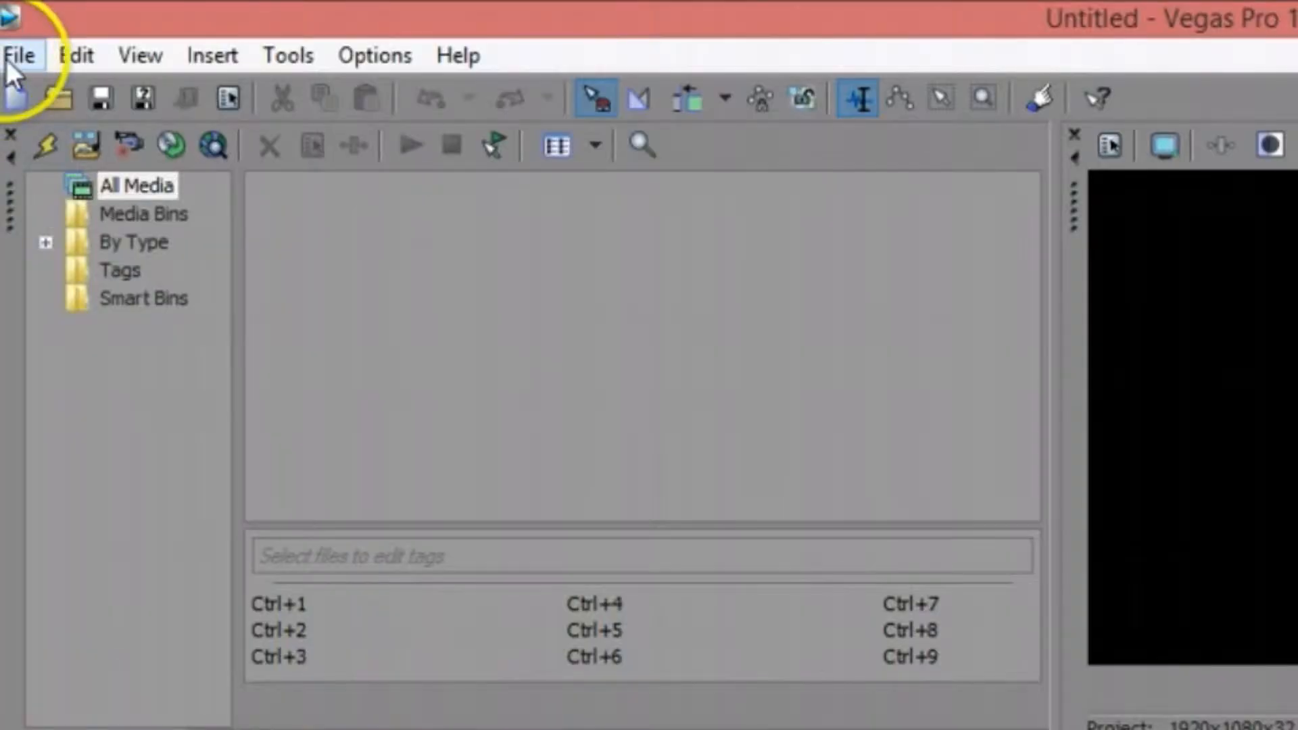
click(10, 31)
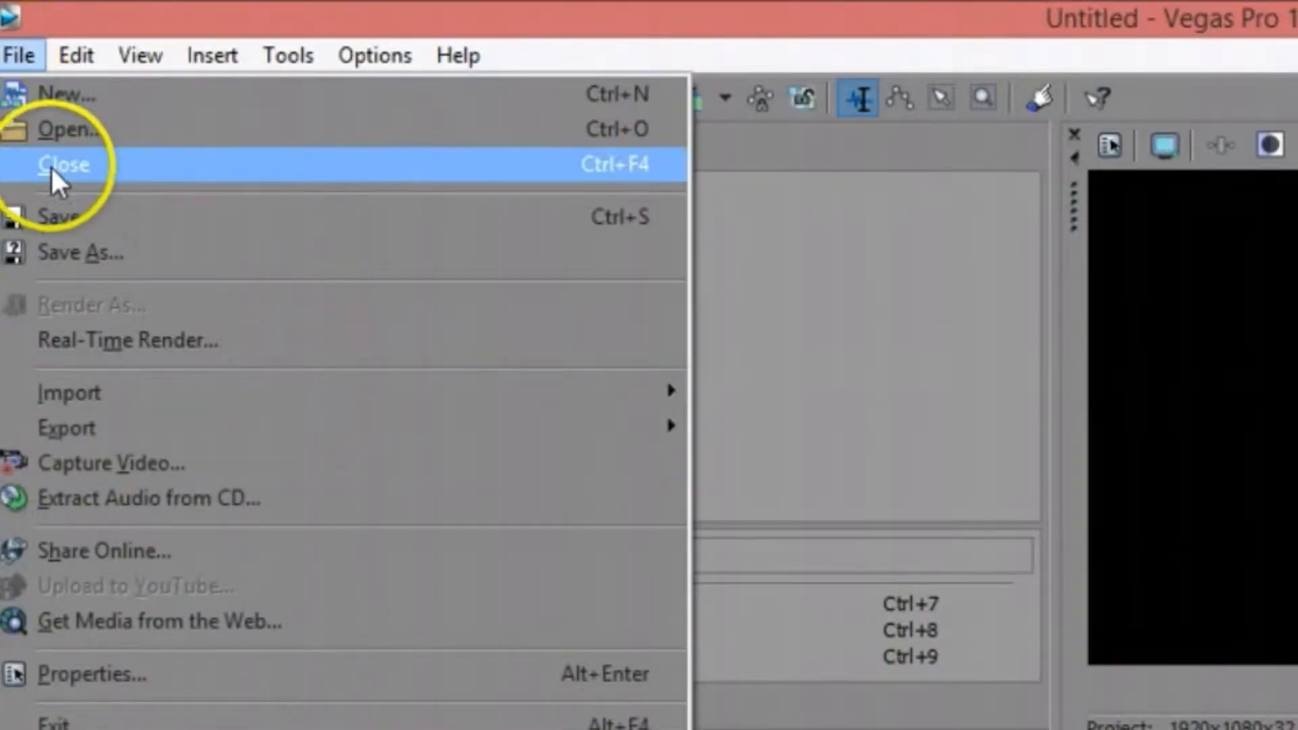
click(90, 434)
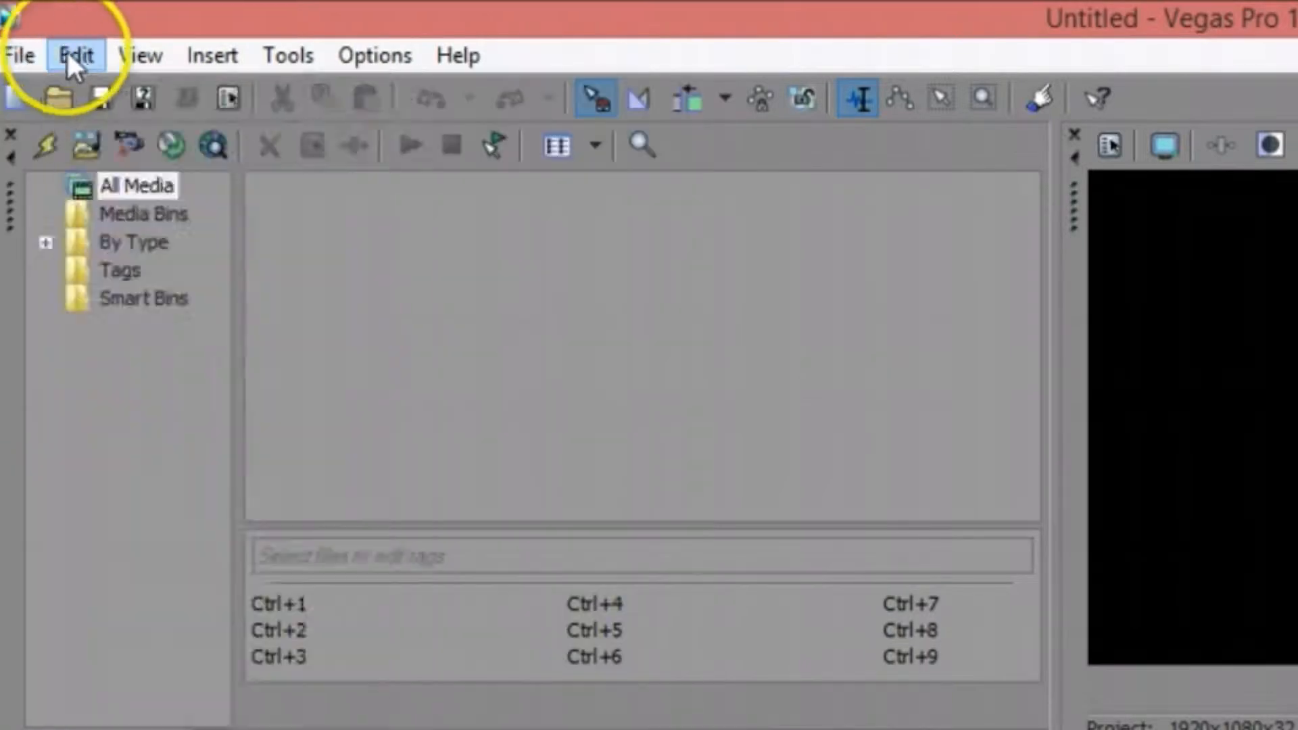
click(67, 53)
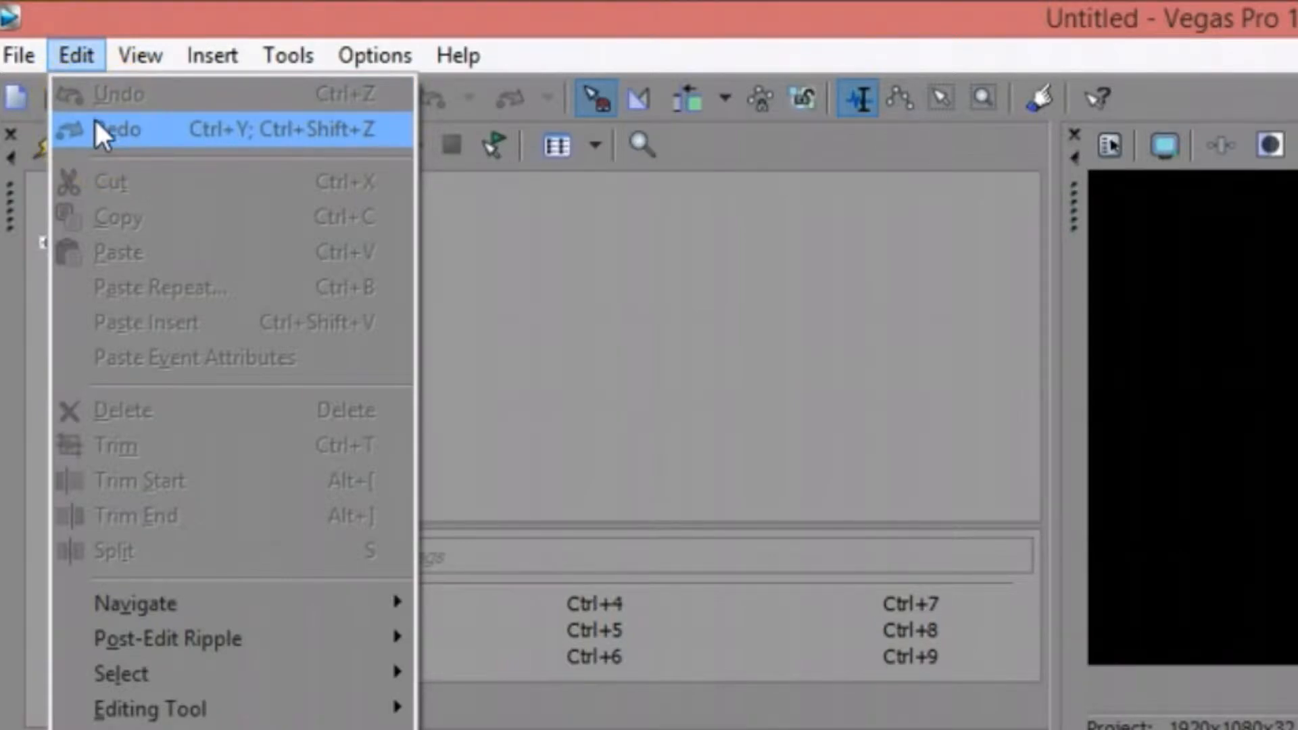
mouse_move(122, 52)
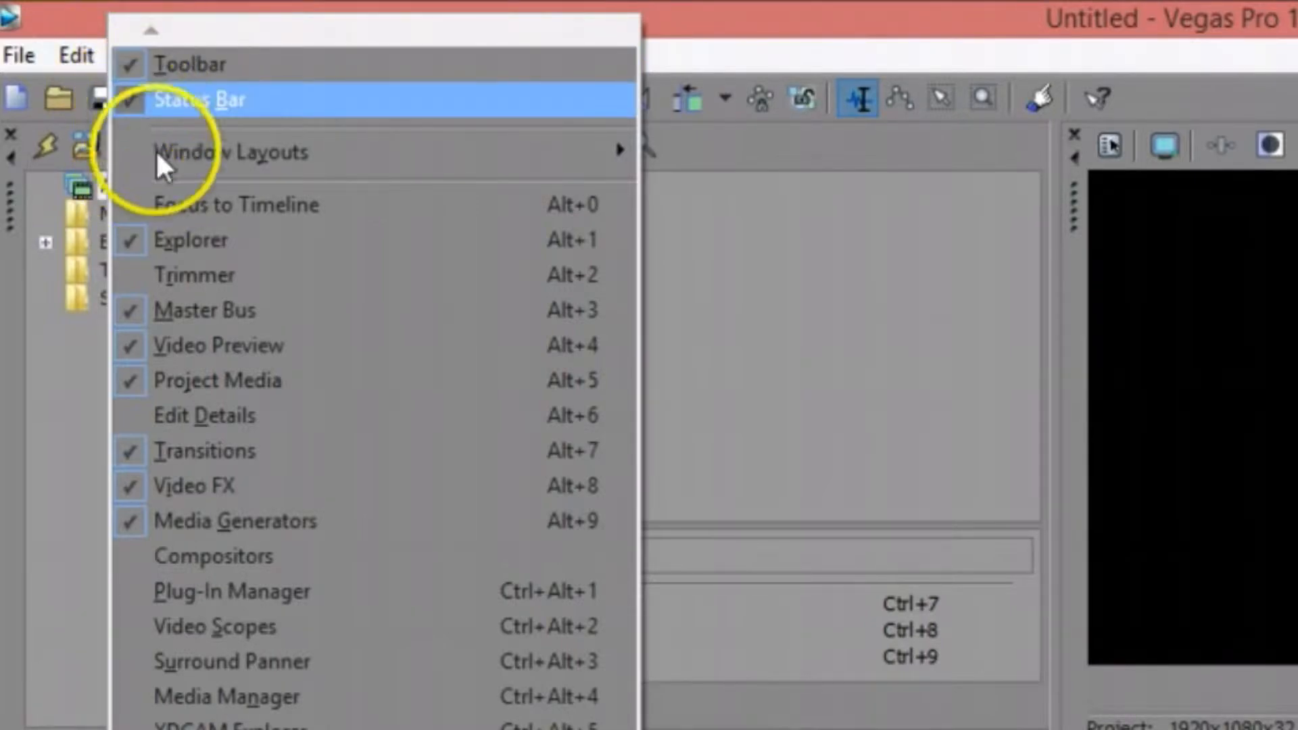
mouse_move(153, 150)
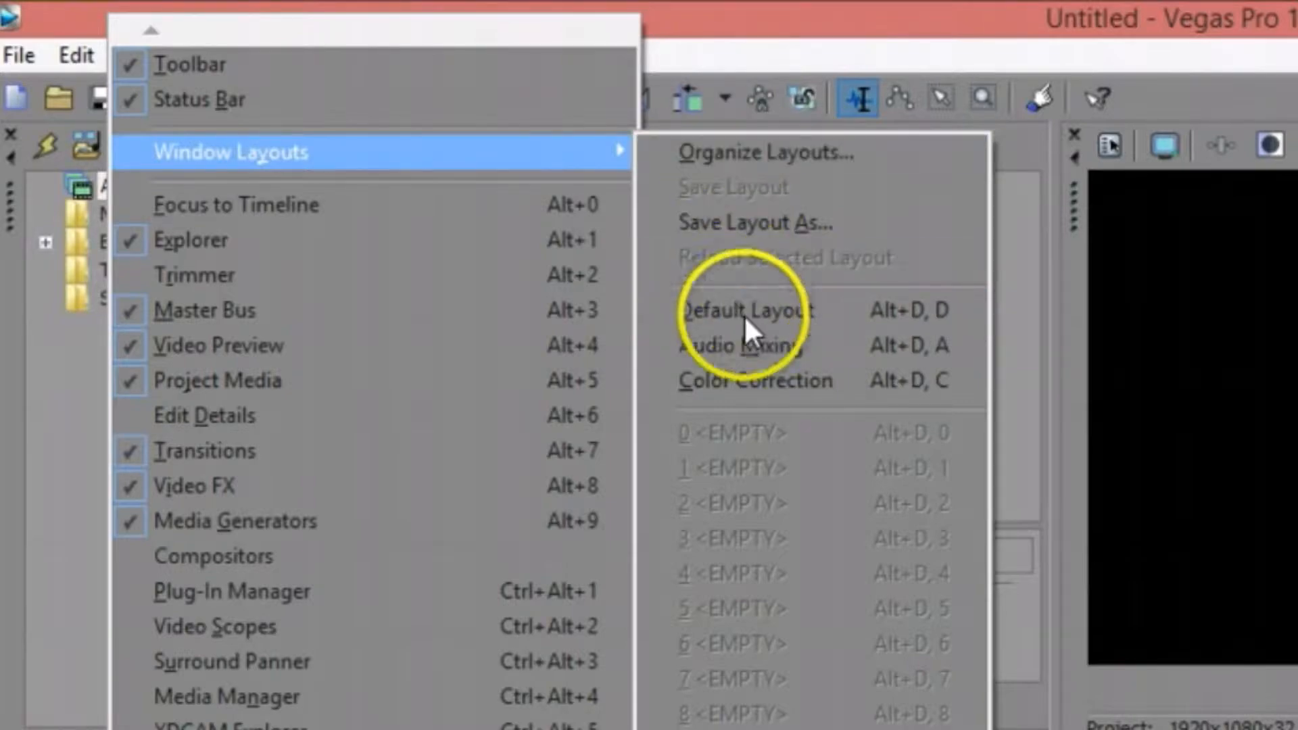
click(1015, 348)
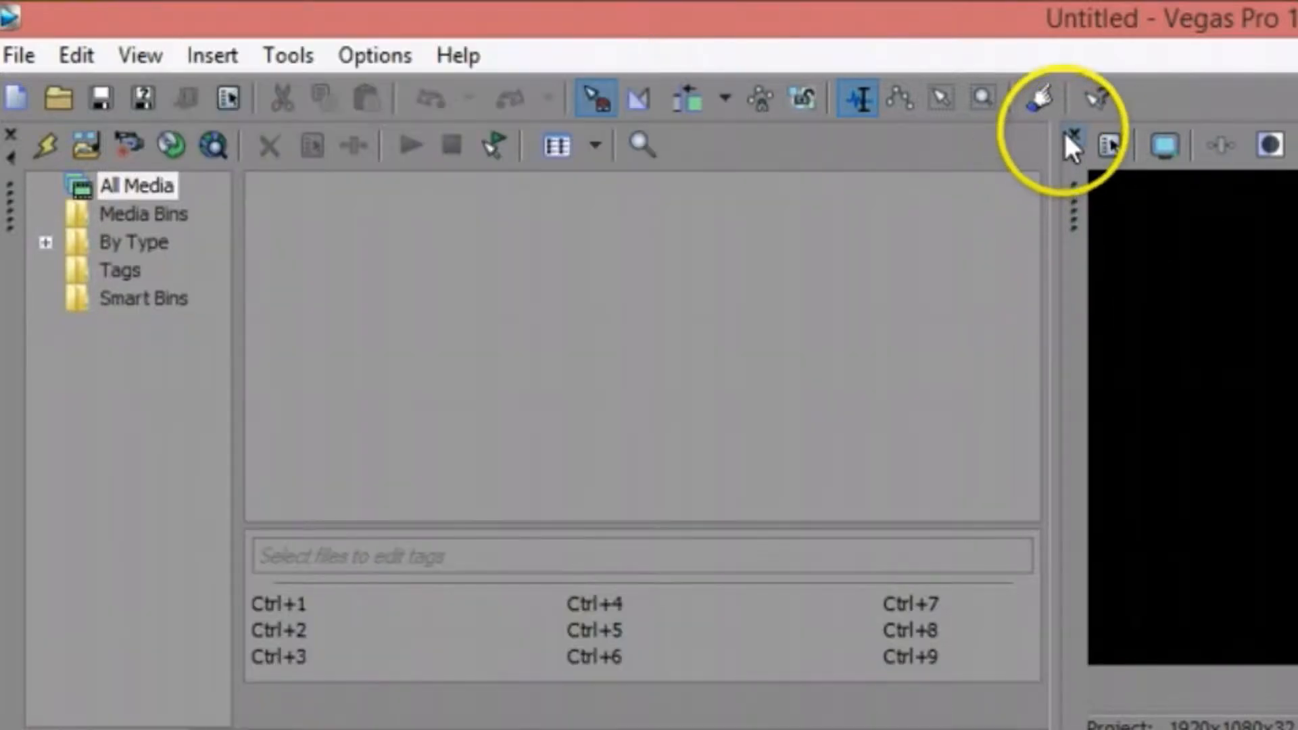
Step: Close the Video Preview window and bring it back by restoring the default window layout
click(1071, 134)
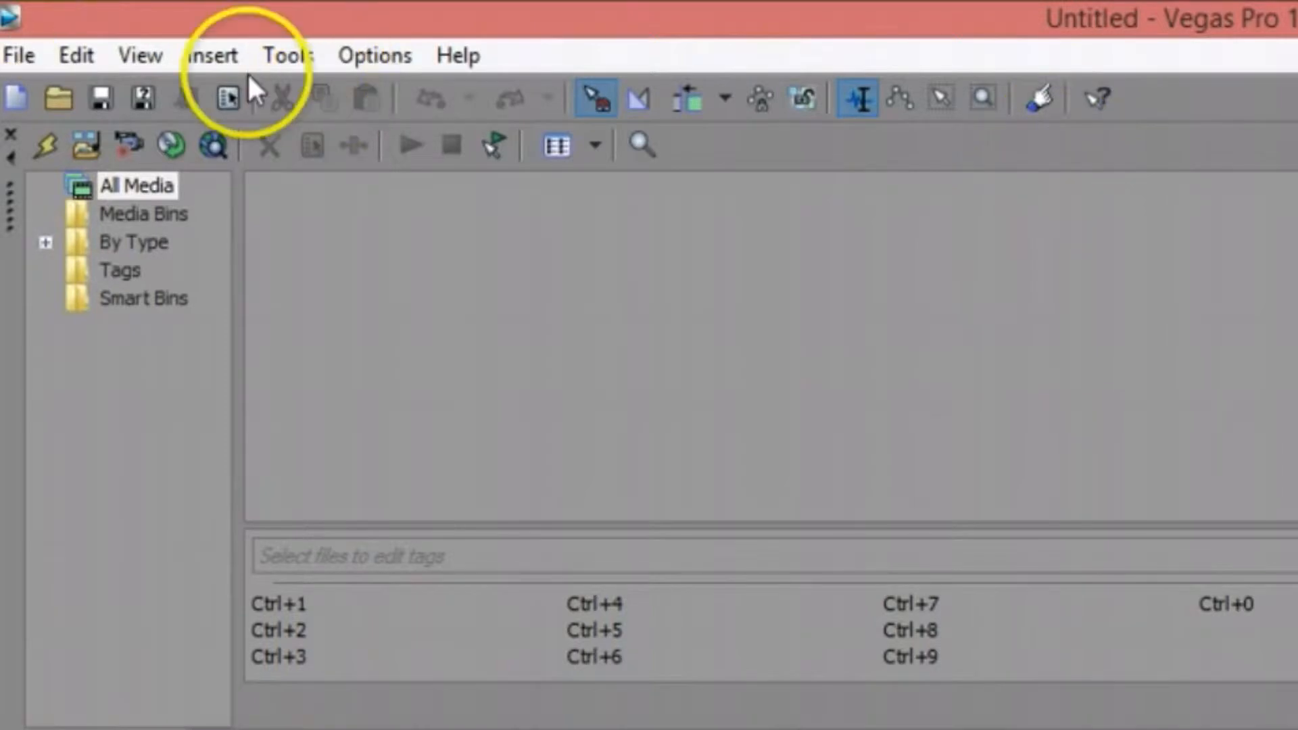
click(140, 54)
mouse_move(534, 161)
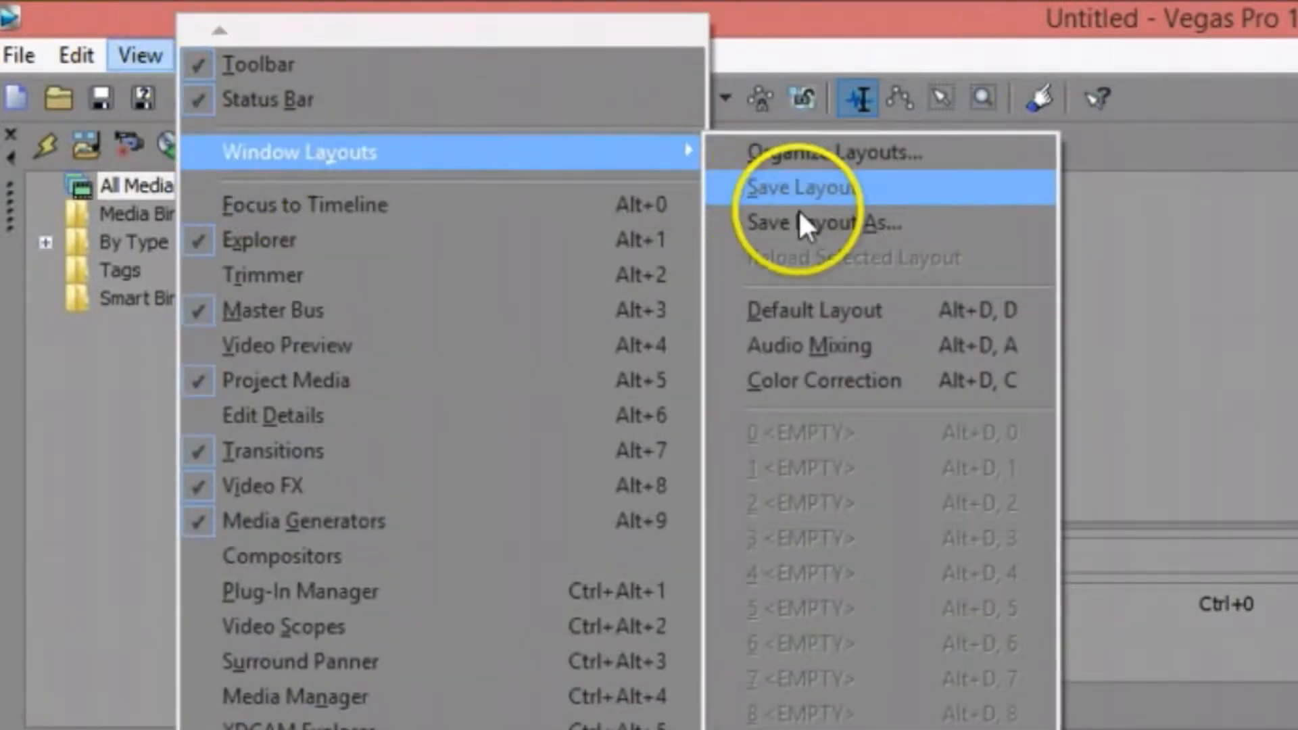
click(788, 318)
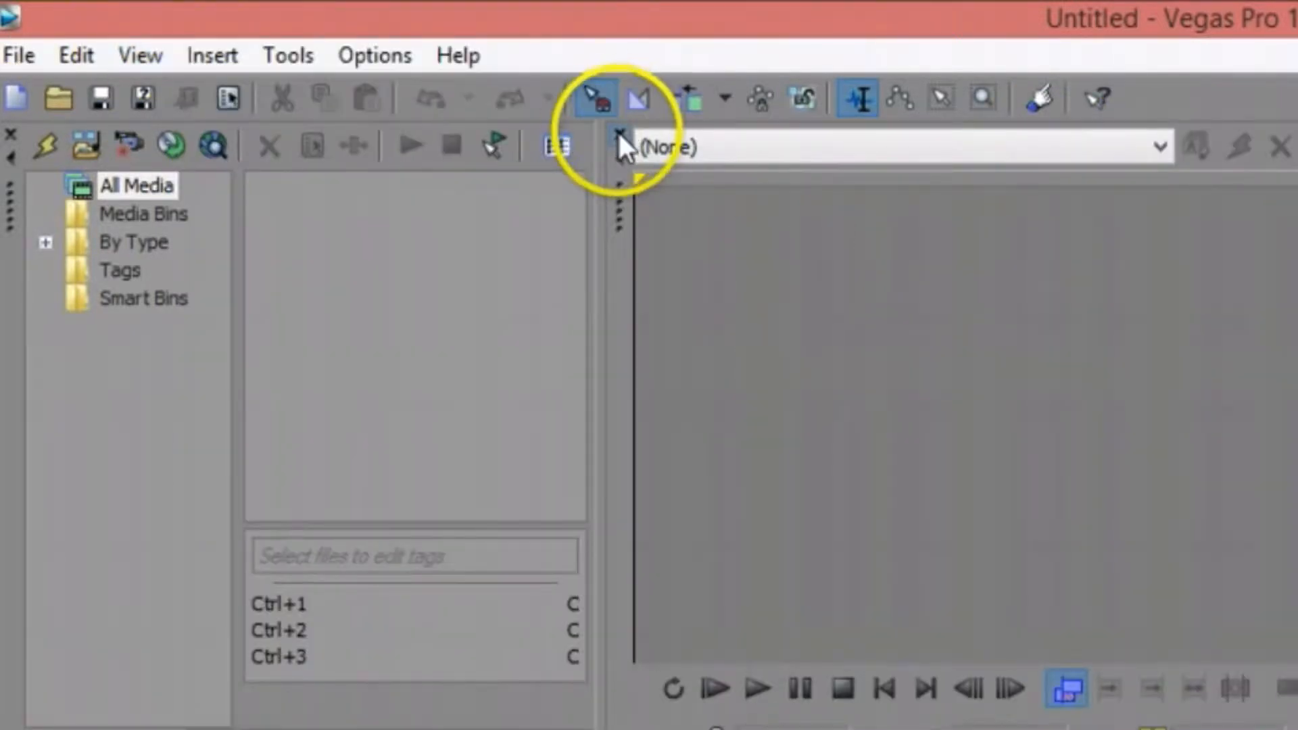
Step: Close the reopened Trimmer window and enlarge the video preview beside the project media area
click(619, 132)
drag(1296, 260, 1098, 295)
click(208, 55)
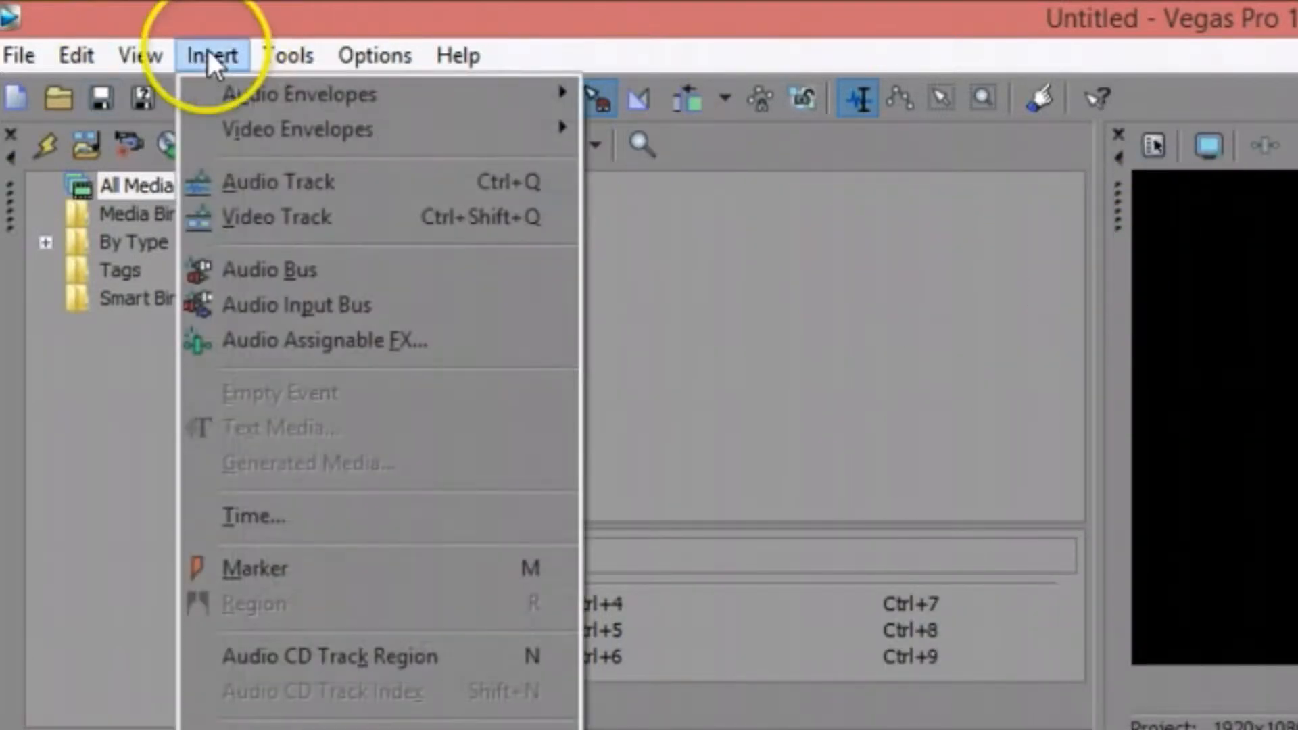
mouse_move(288, 55)
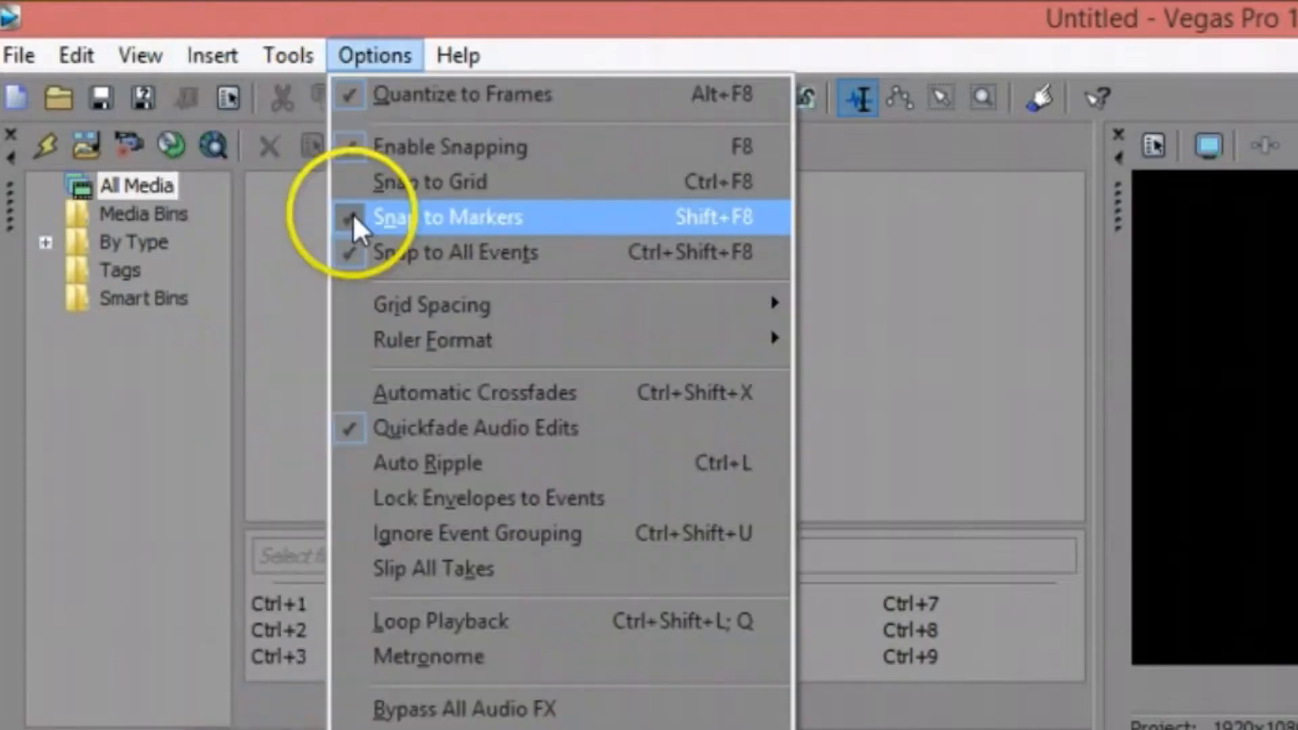
click(227, 56)
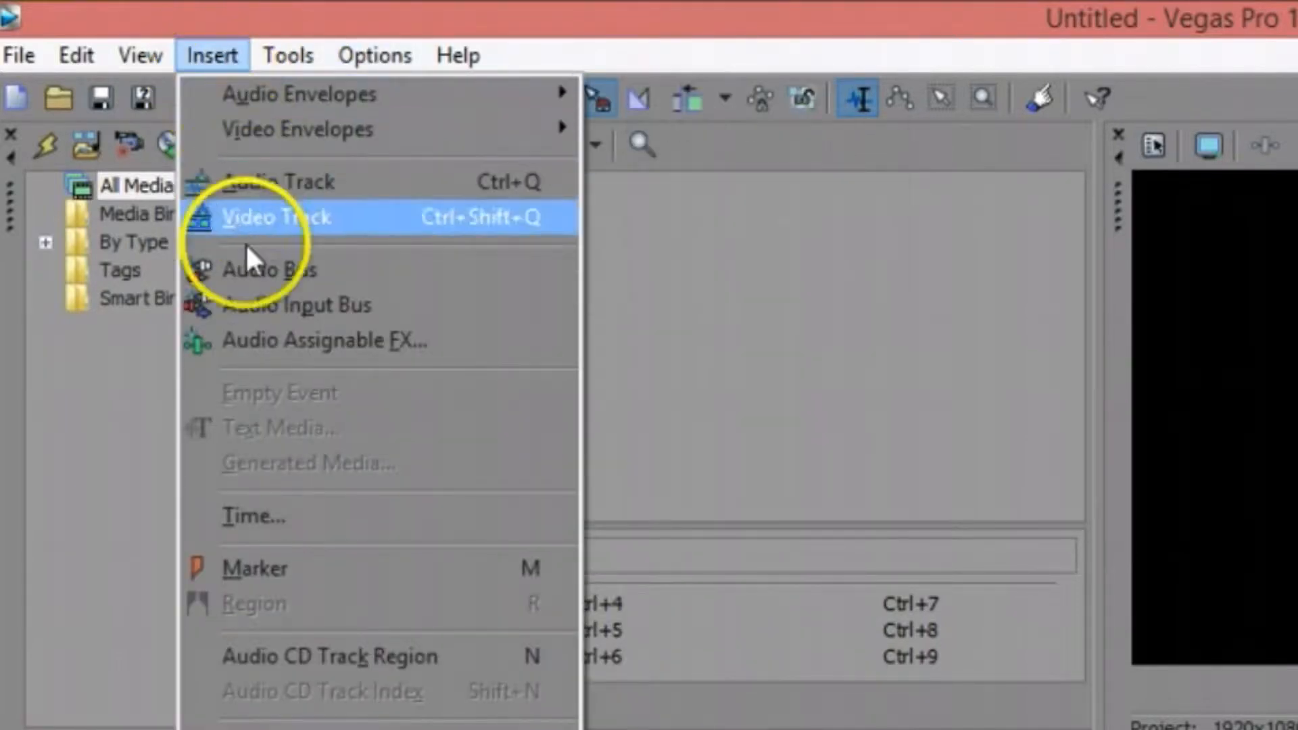
mouse_move(289, 54)
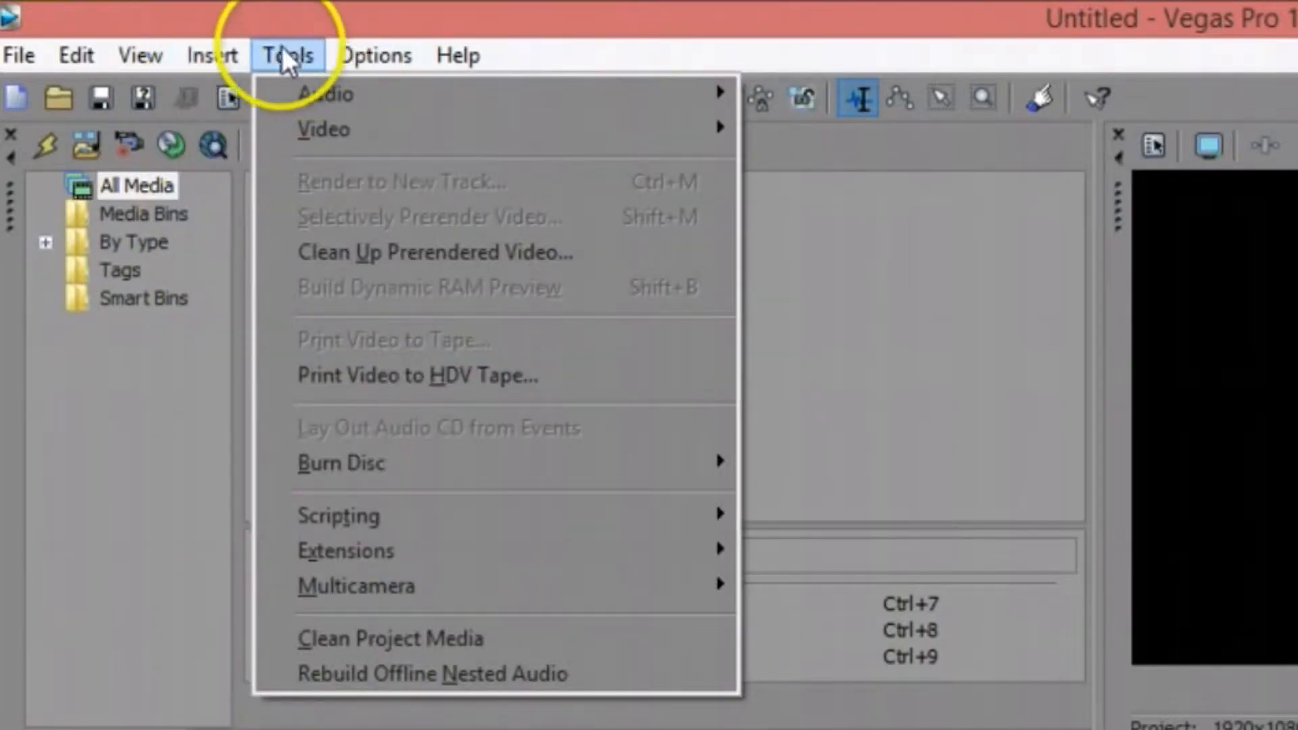
mouse_move(289, 118)
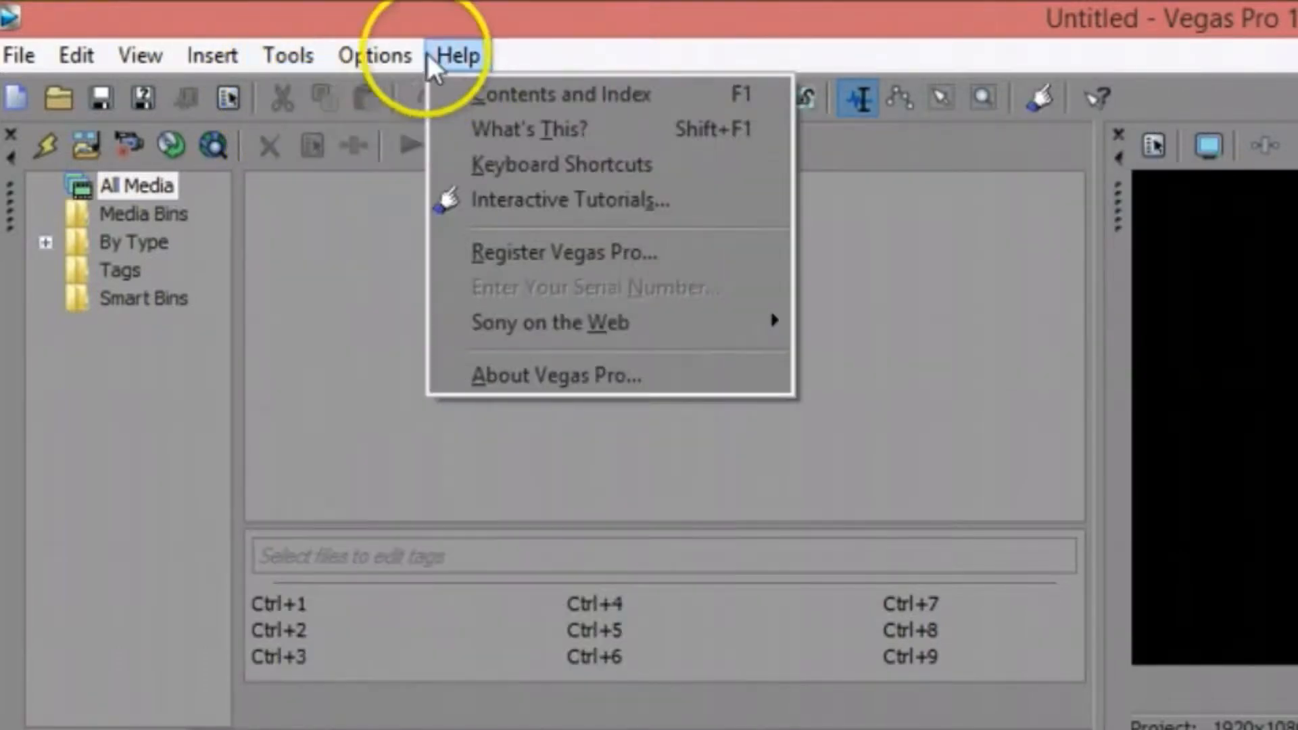
mouse_move(376, 57)
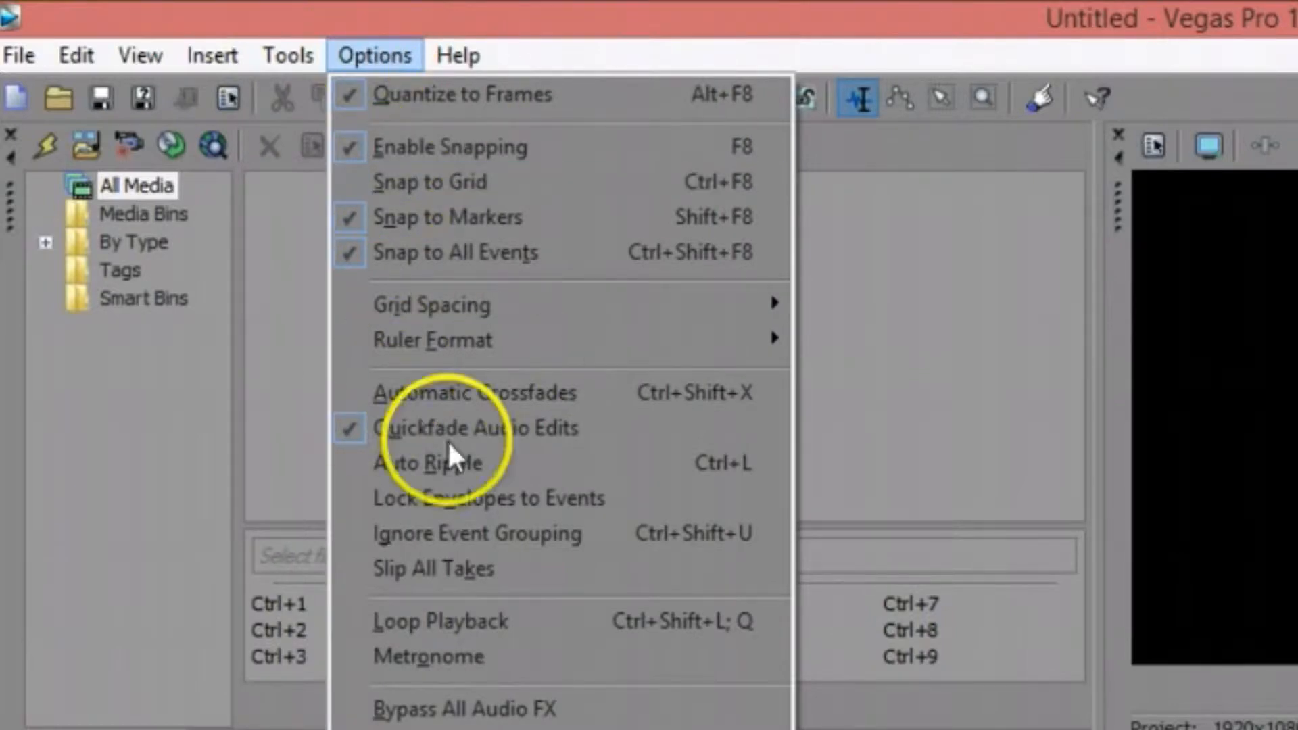
mouse_move(465, 67)
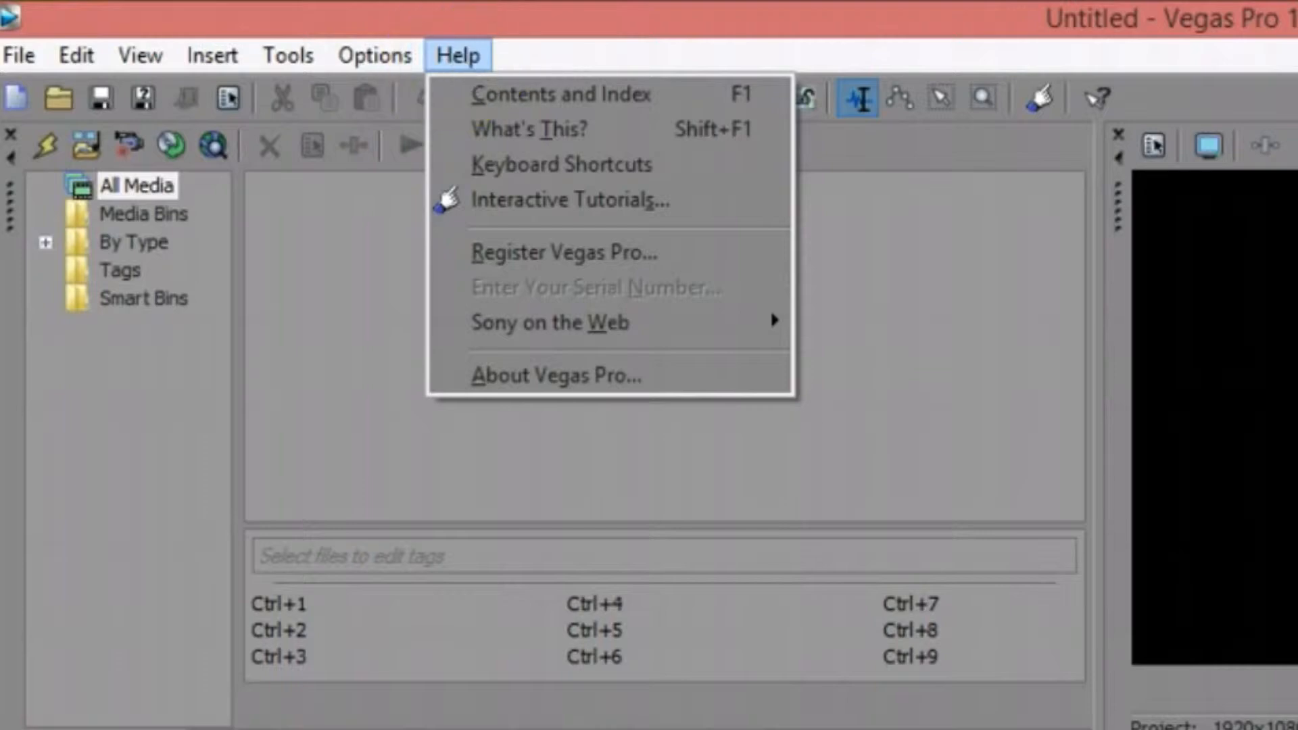
click(321, 433)
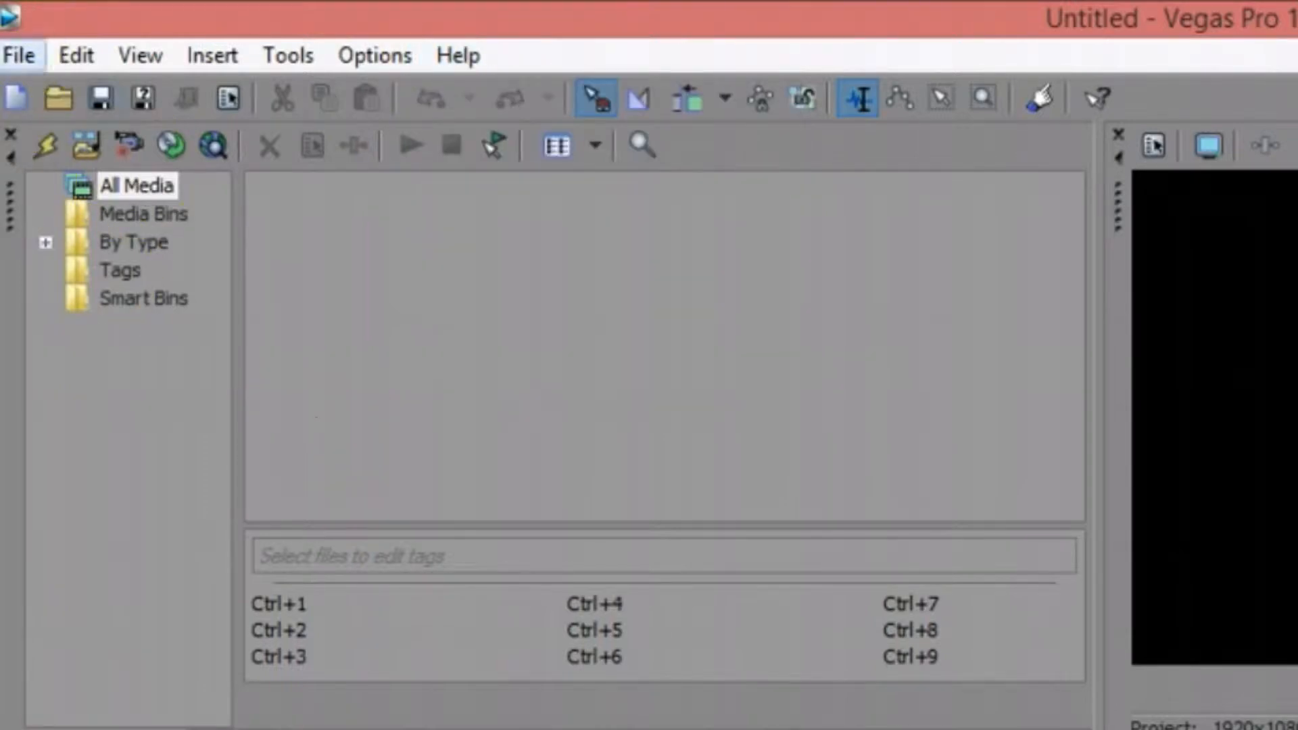
click(8, 96)
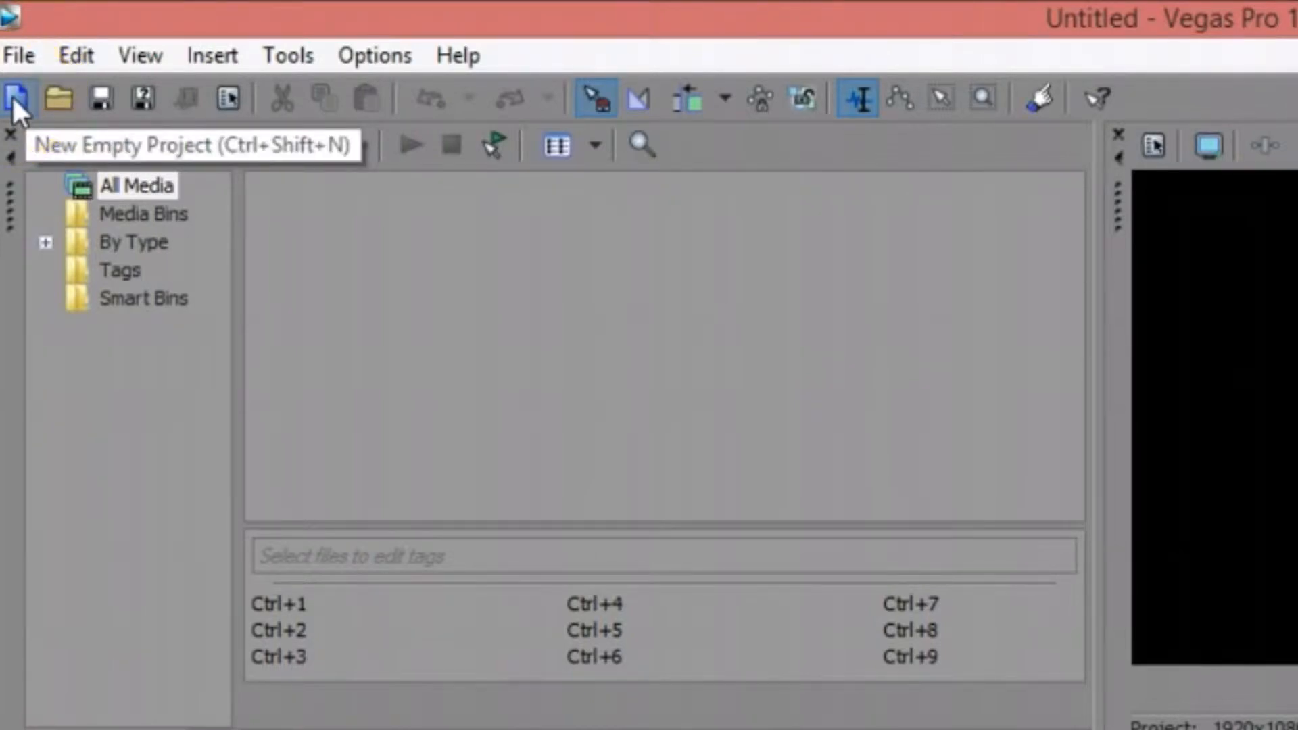
click(50, 101)
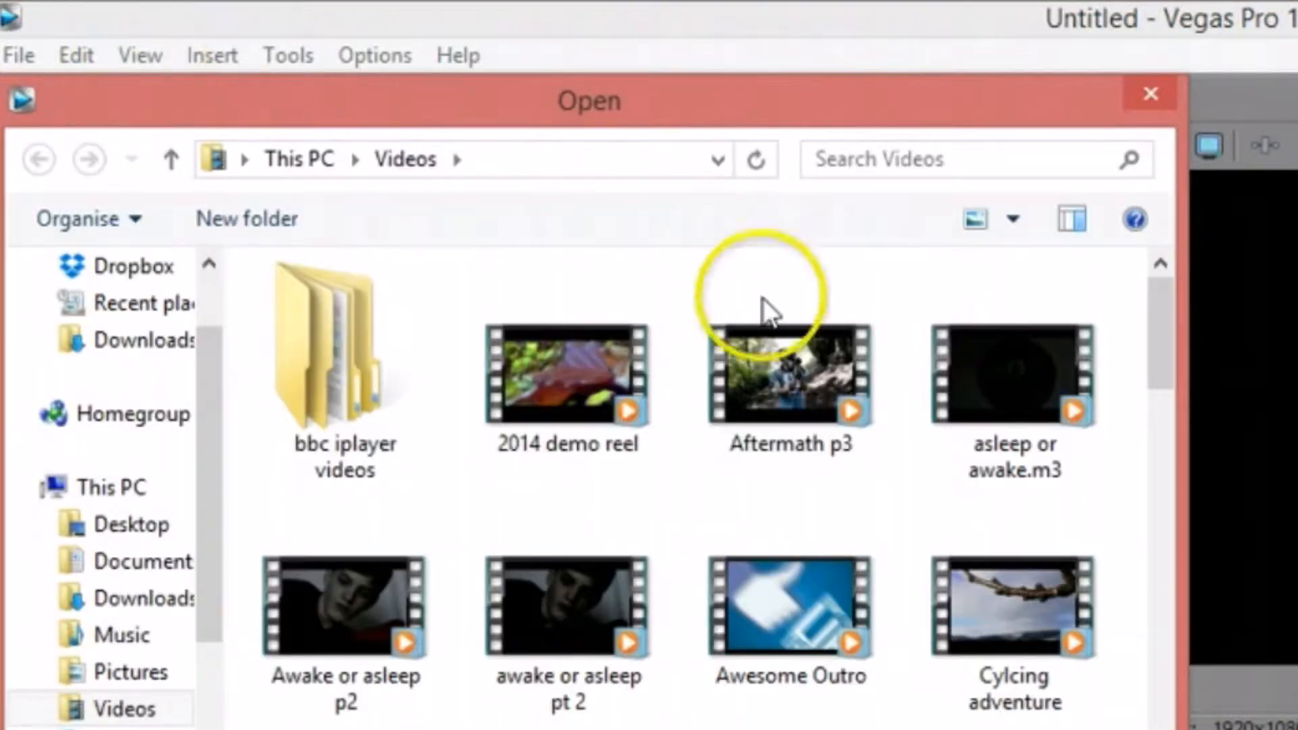
click(142, 527)
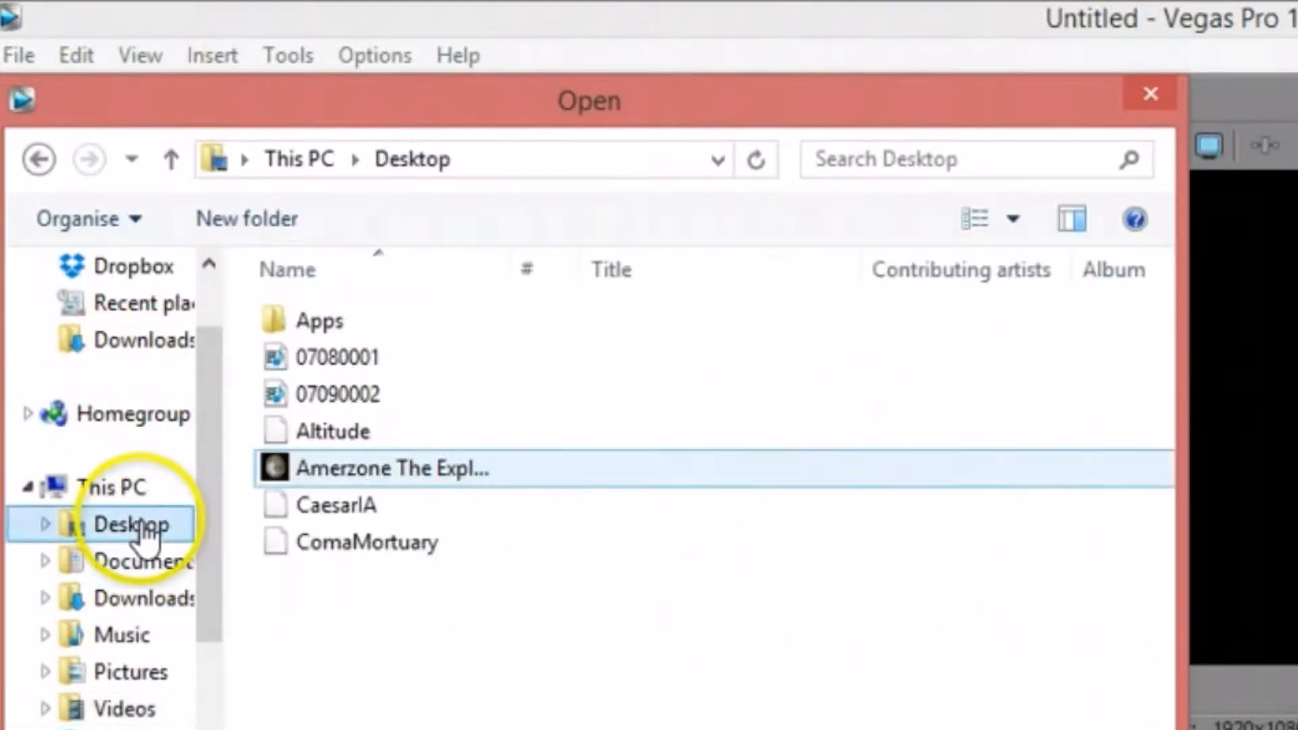
drag(1163, 355, 1143, 588)
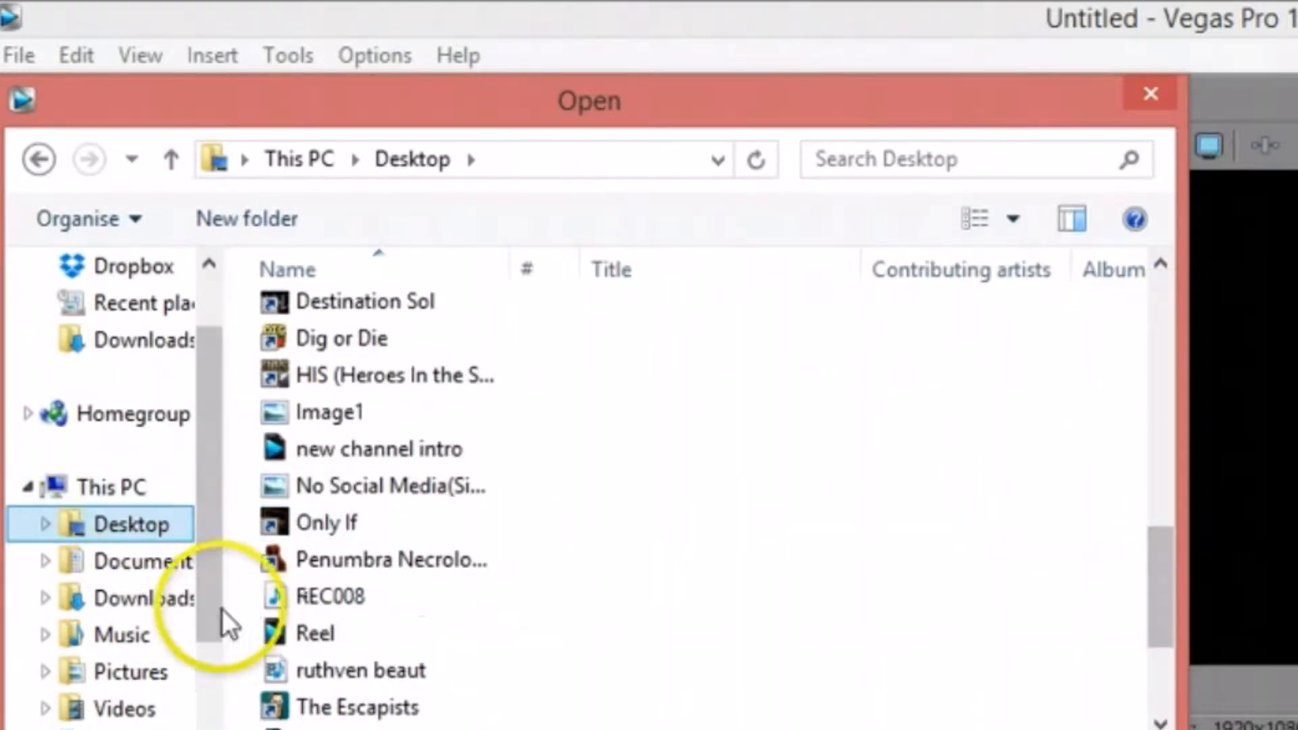
click(365, 634)
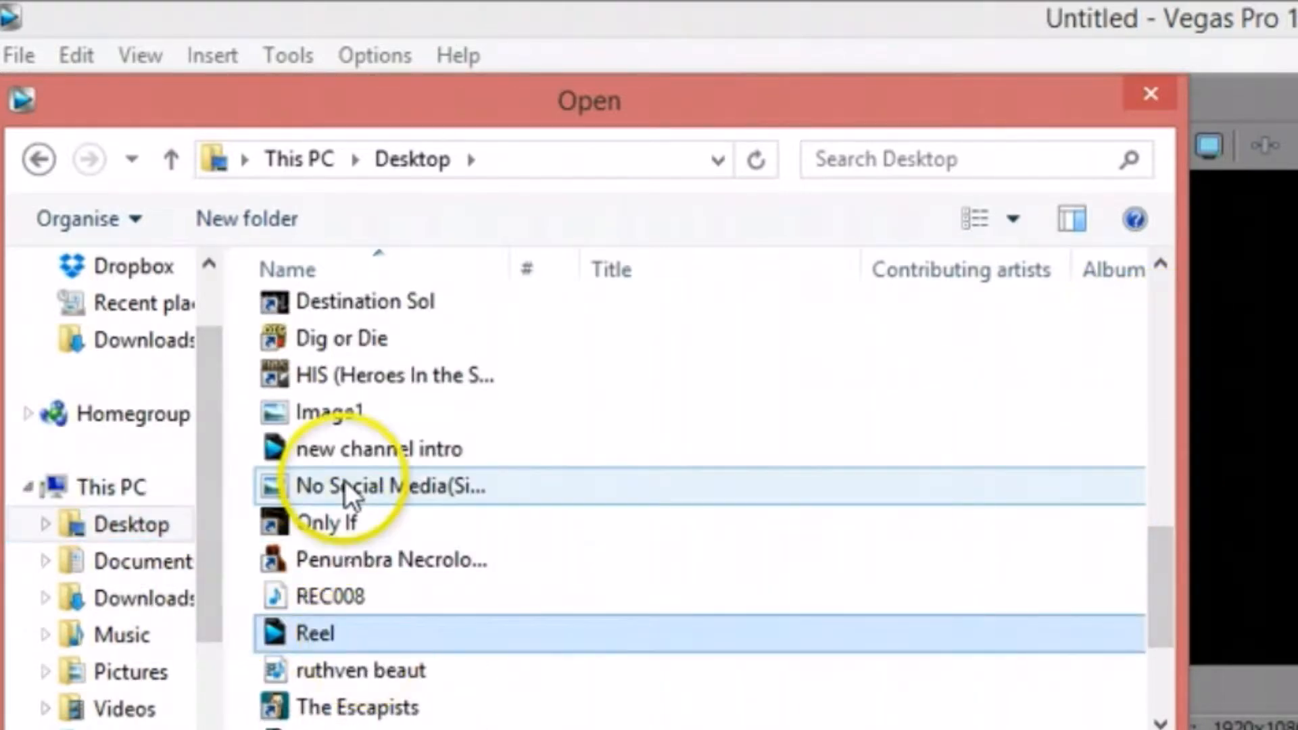
click(1177, 95)
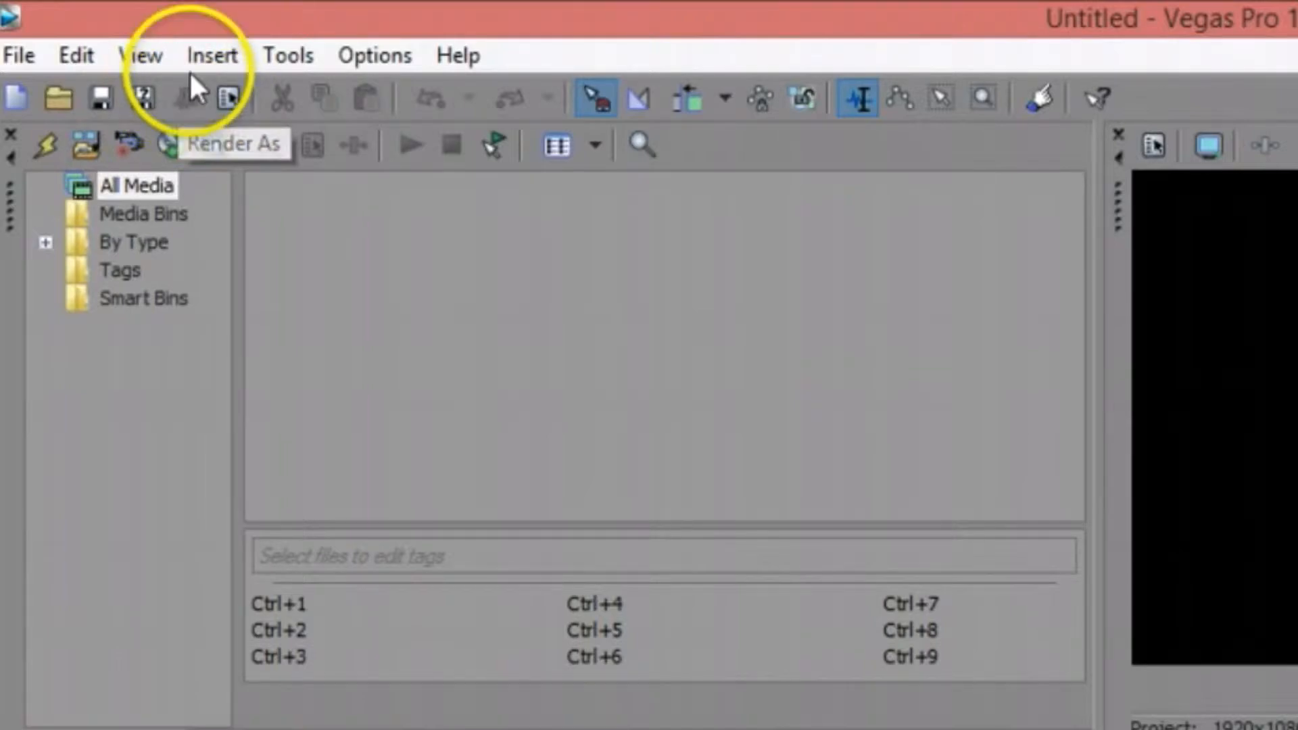
Step: Review the video settings in the current project's properties and close them without changes
click(222, 95)
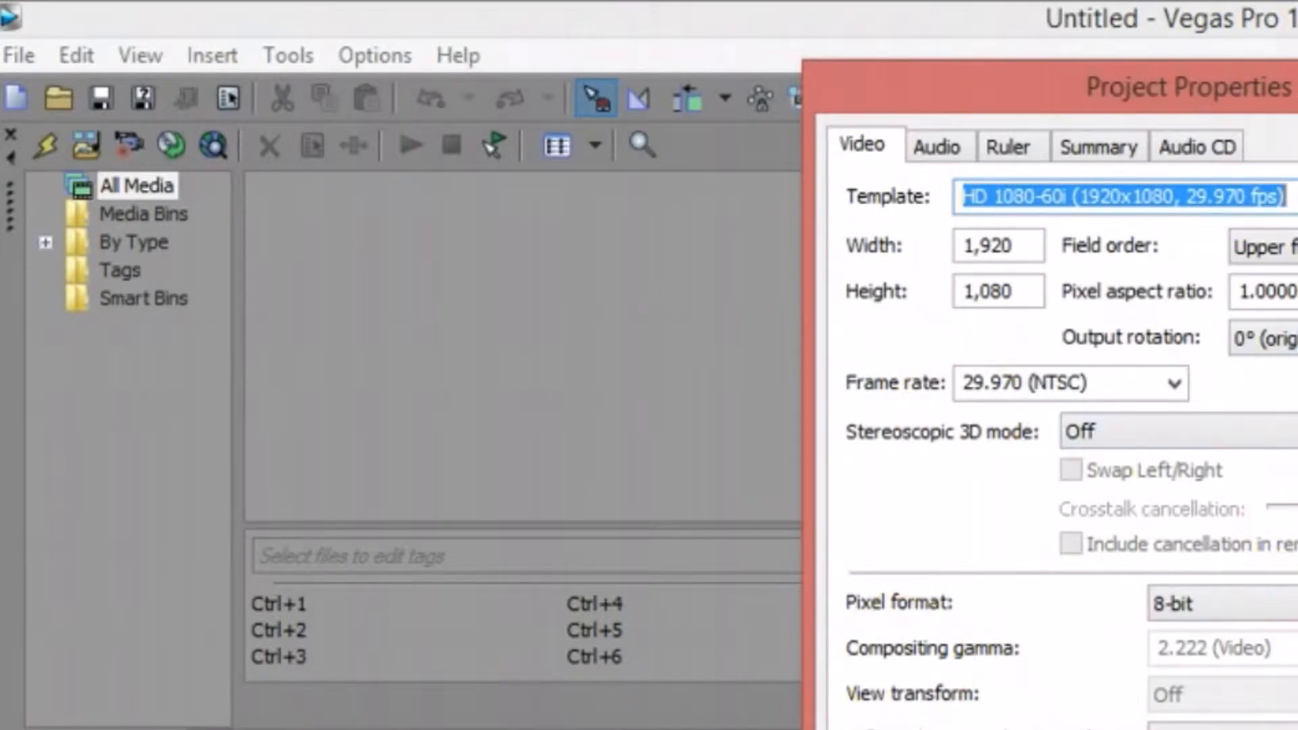
key(Escape)
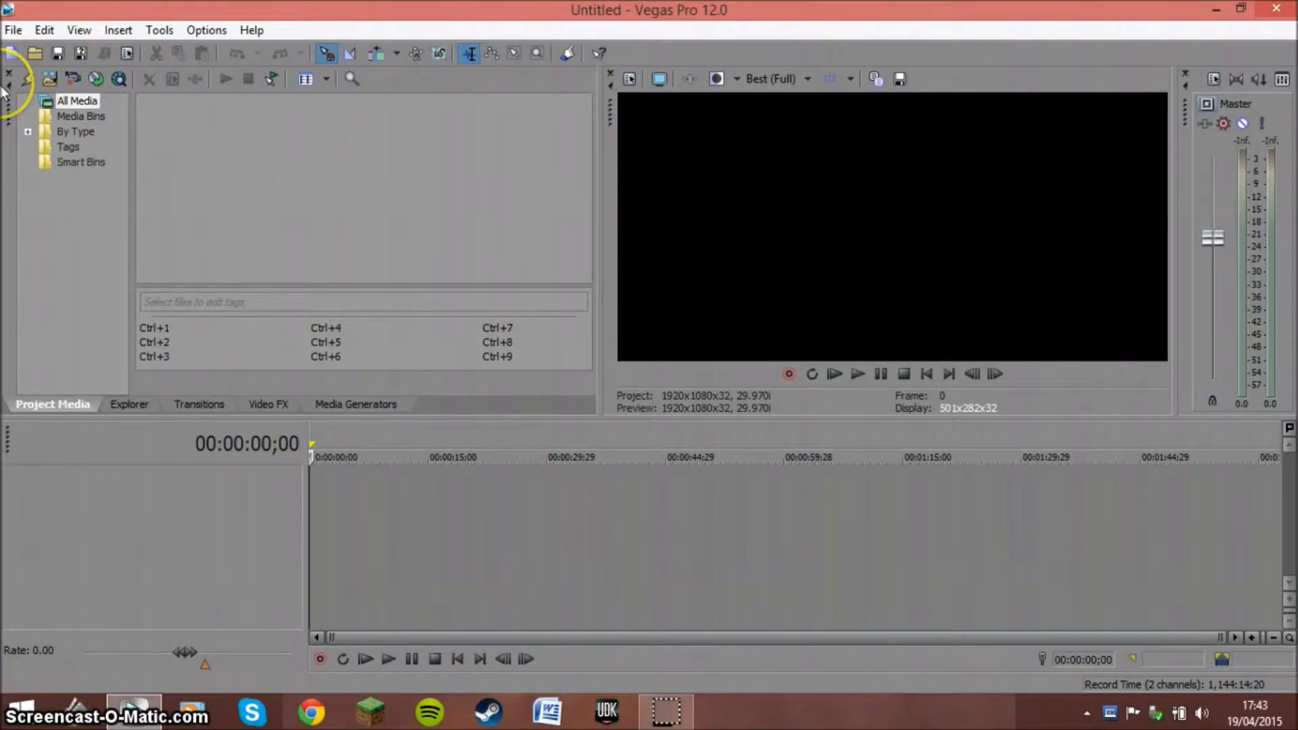
Step: Open the new project settings and review the video, audio, ruler, summary and Audio CD properties
click(10, 32)
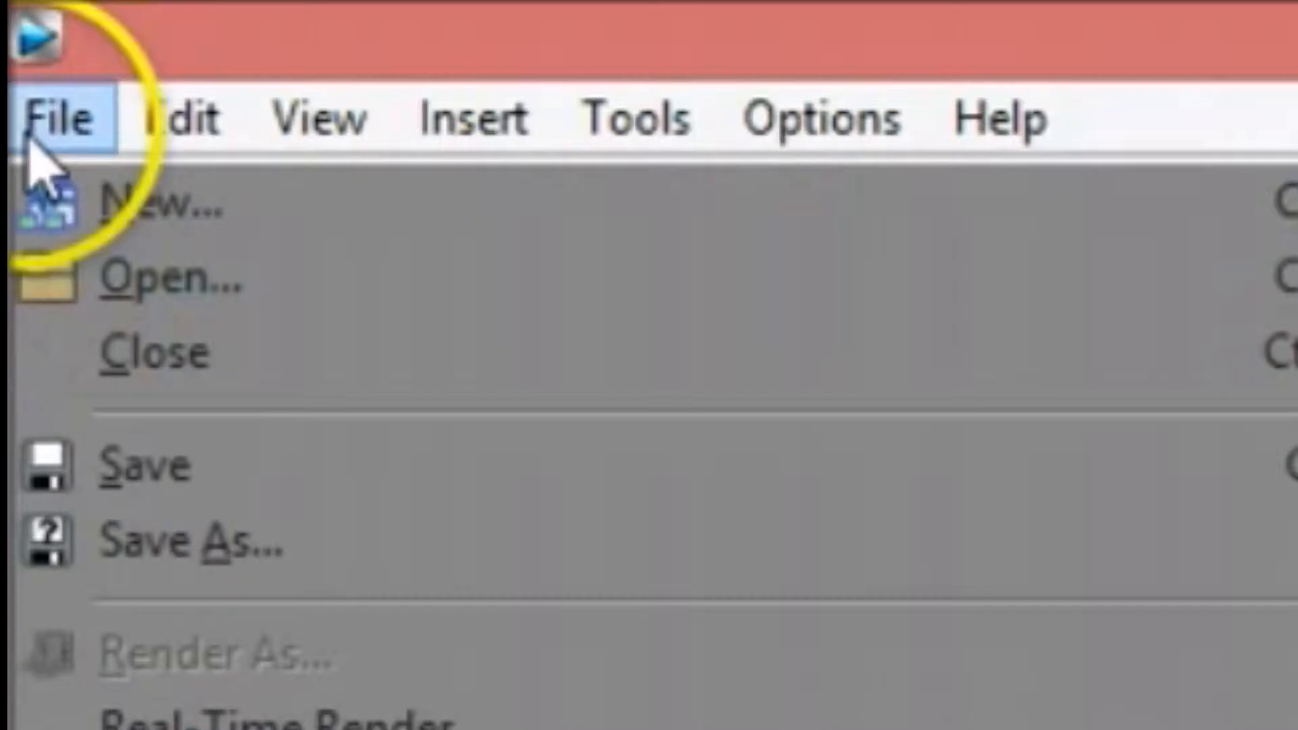
click(55, 204)
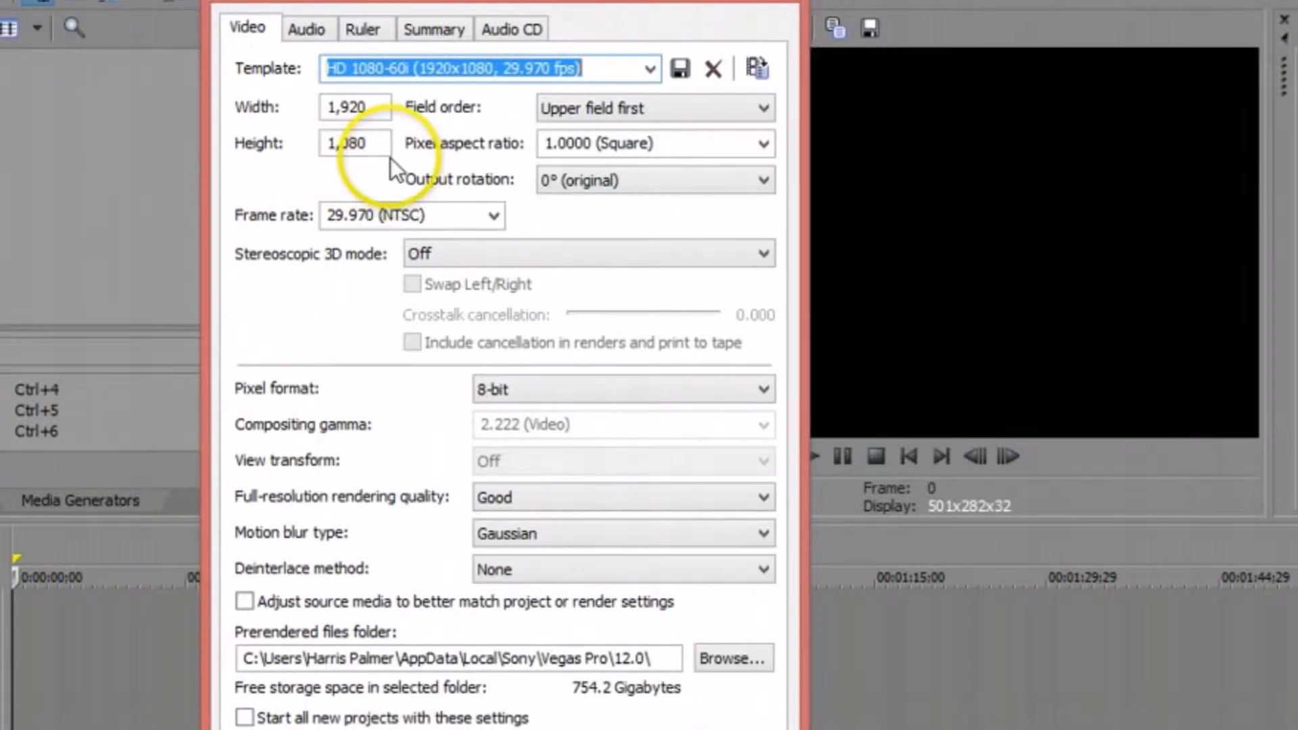
click(295, 30)
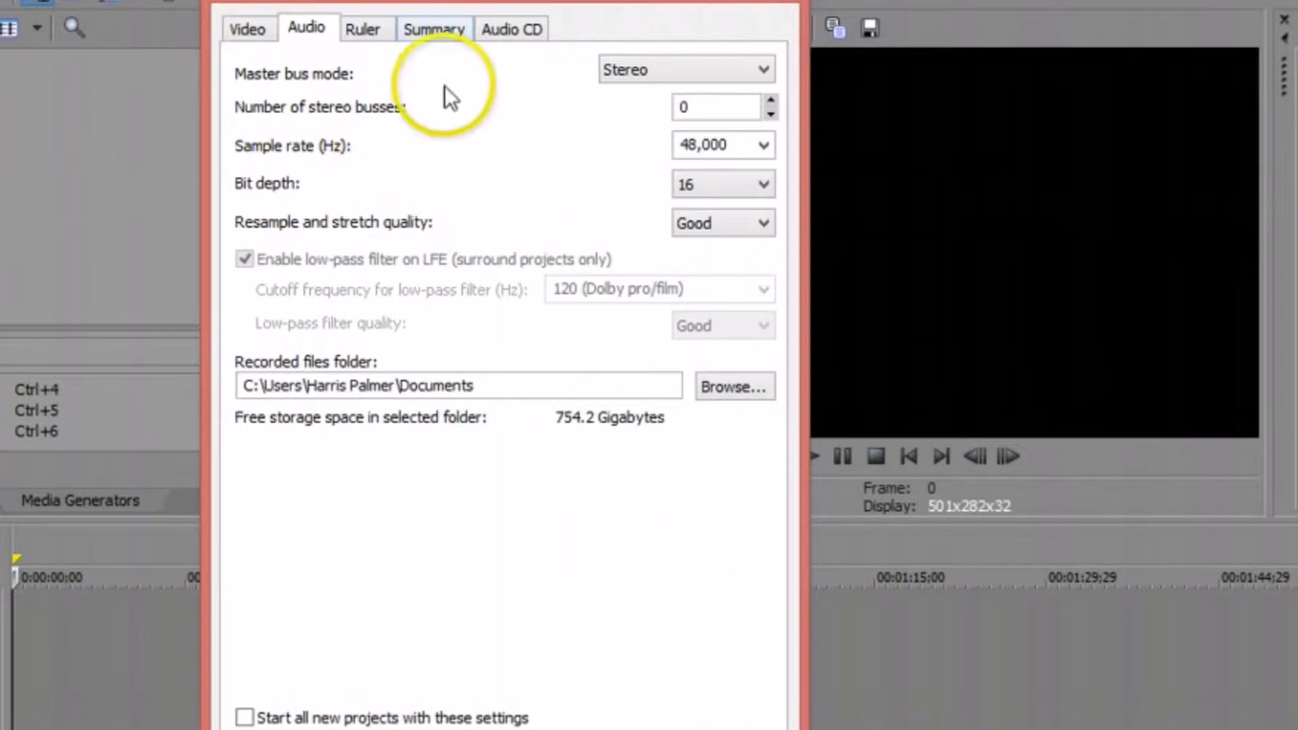
click(379, 21)
click(432, 25)
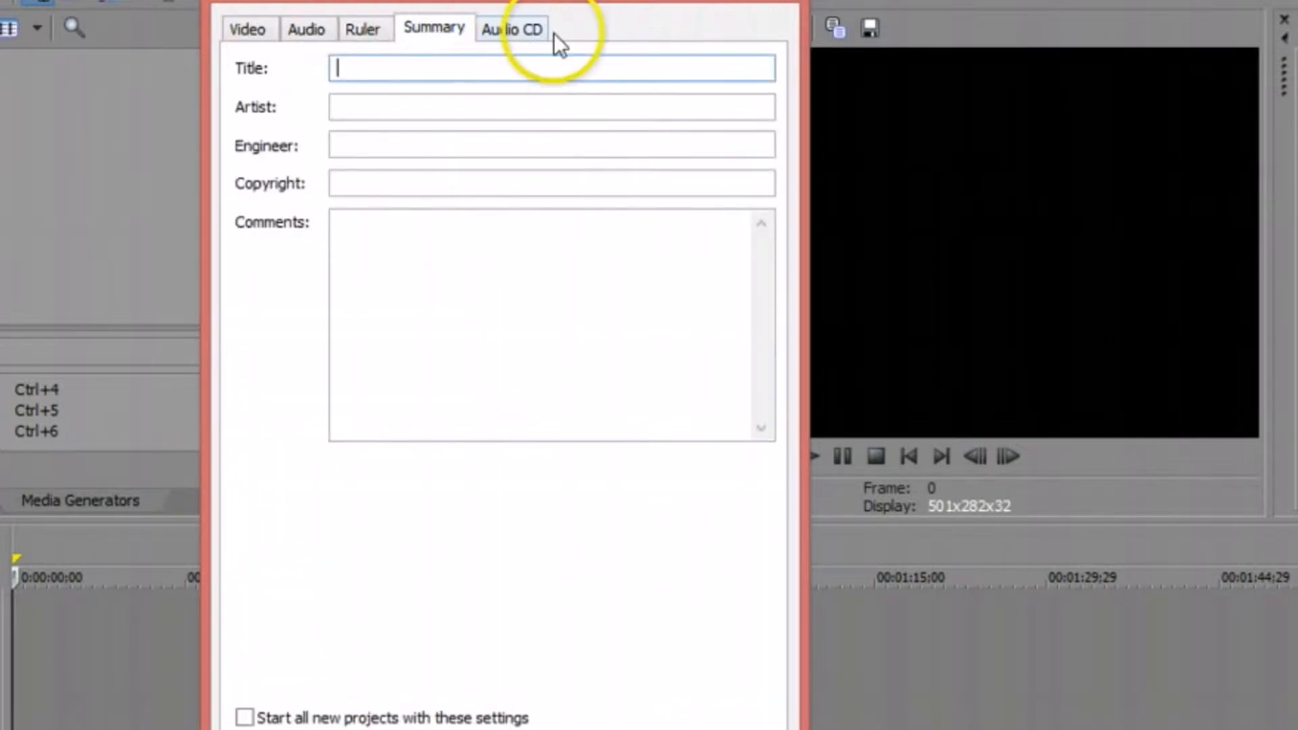
click(549, 34)
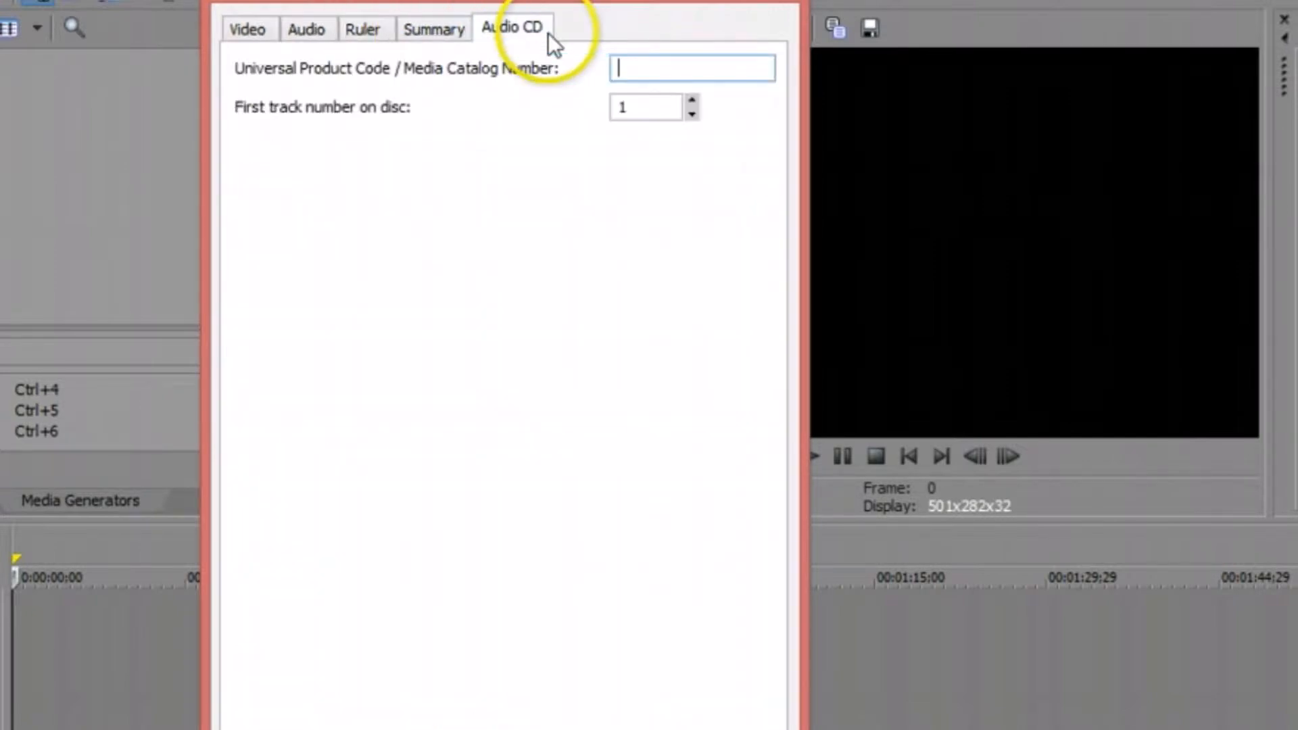
Step: Check the master bus mode options in the audio properties, keep Stereo, and return to the video properties
click(257, 34)
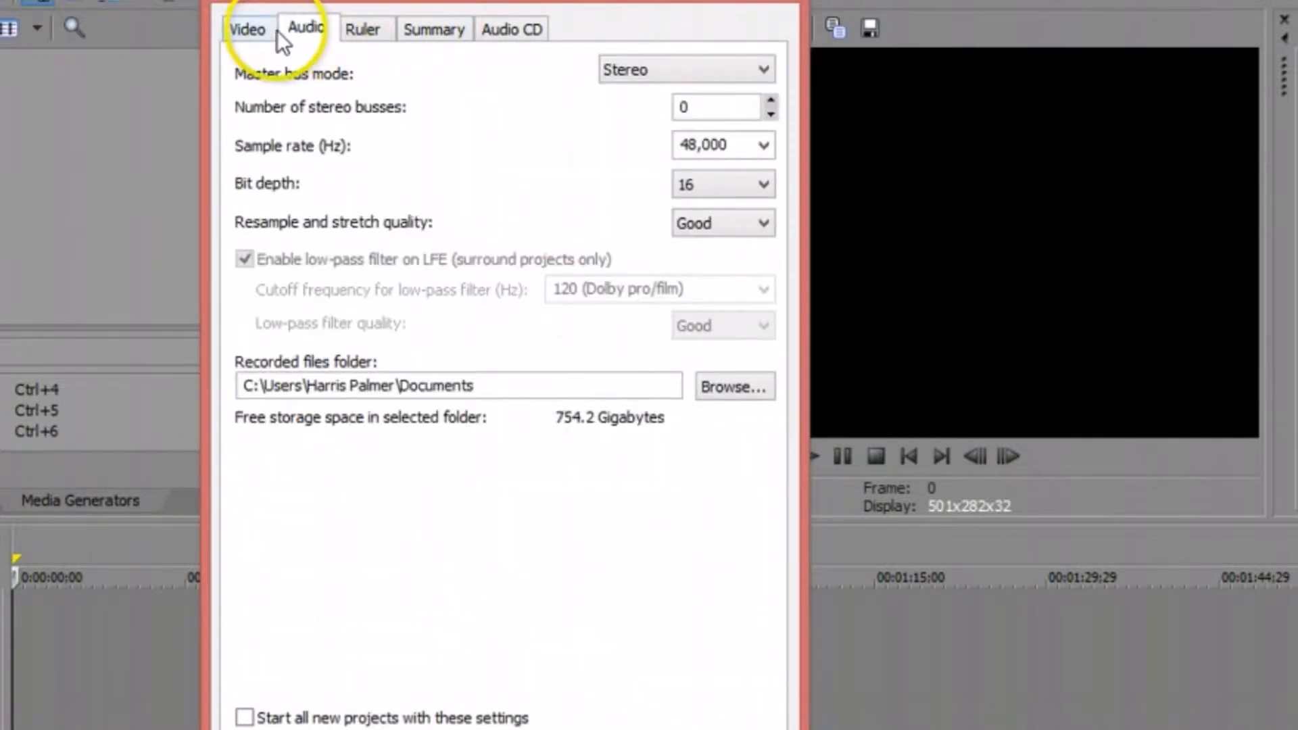
click(683, 76)
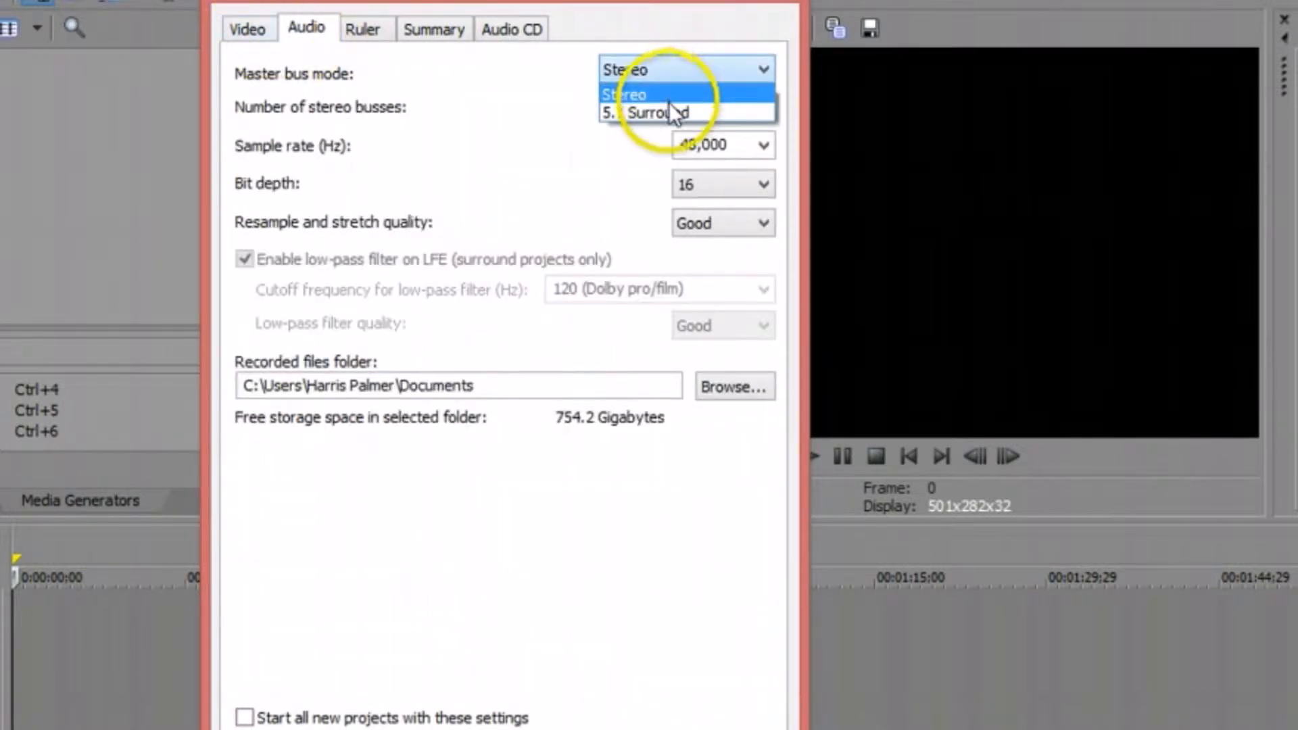
click(668, 99)
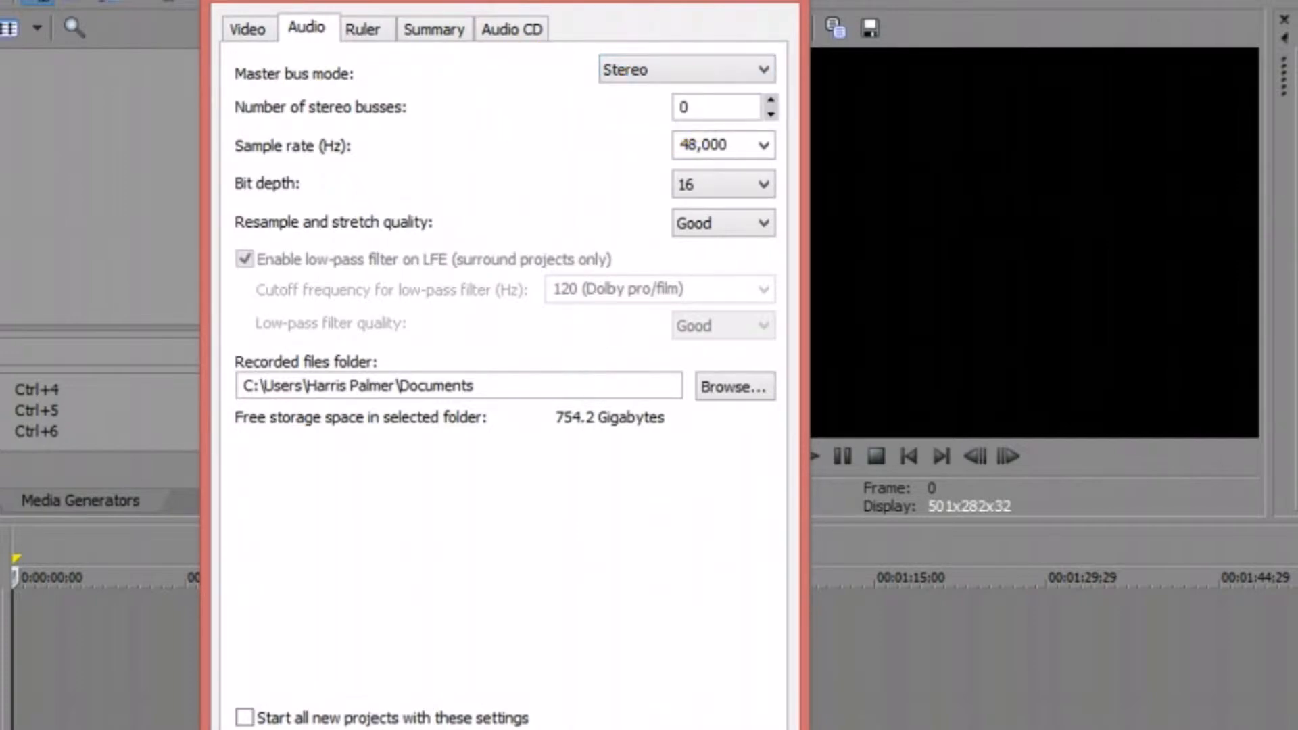
click(245, 21)
click(305, 27)
click(262, 27)
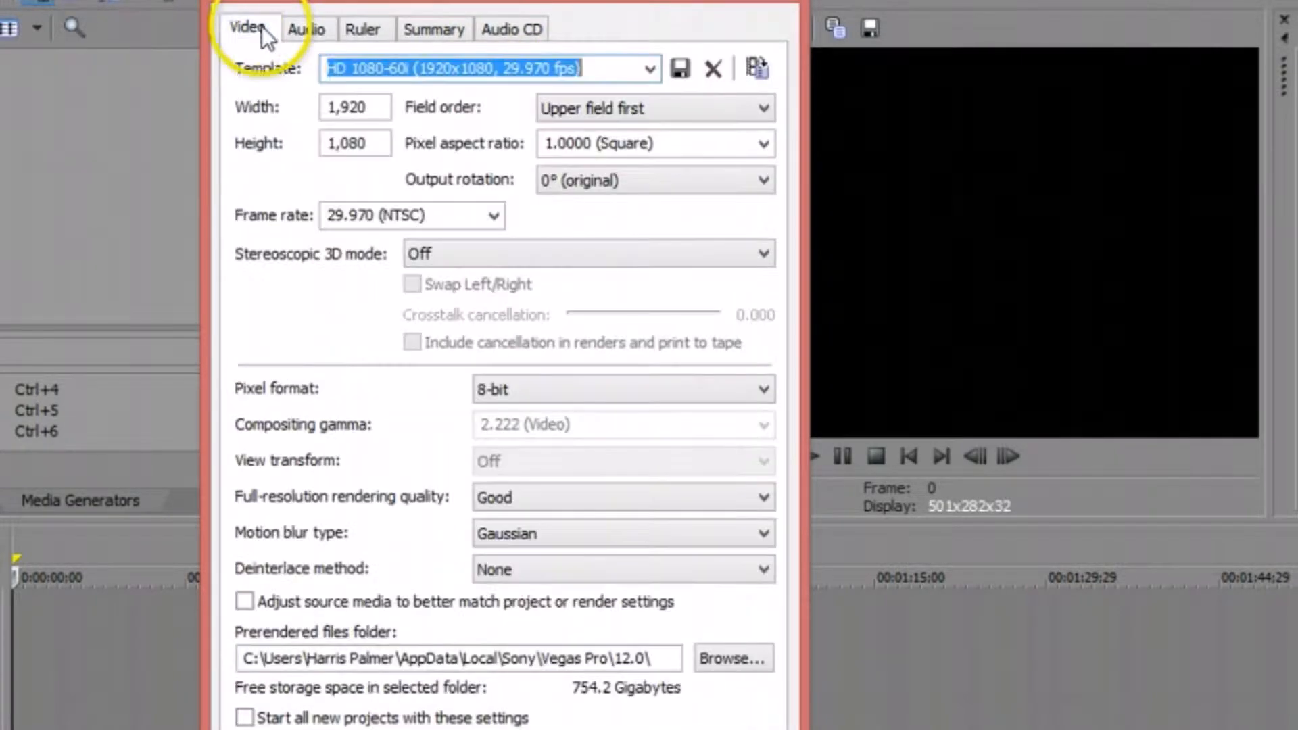
Step: Look through the available video templates and close the list without choosing one
click(651, 69)
mouse_move(697, 191)
mouse_down()
mouse_move(687, 88)
mouse_move(696, 201)
mouse_move(676, 380)
mouse_move(684, 136)
mouse_move(676, 203)
mouse_up()
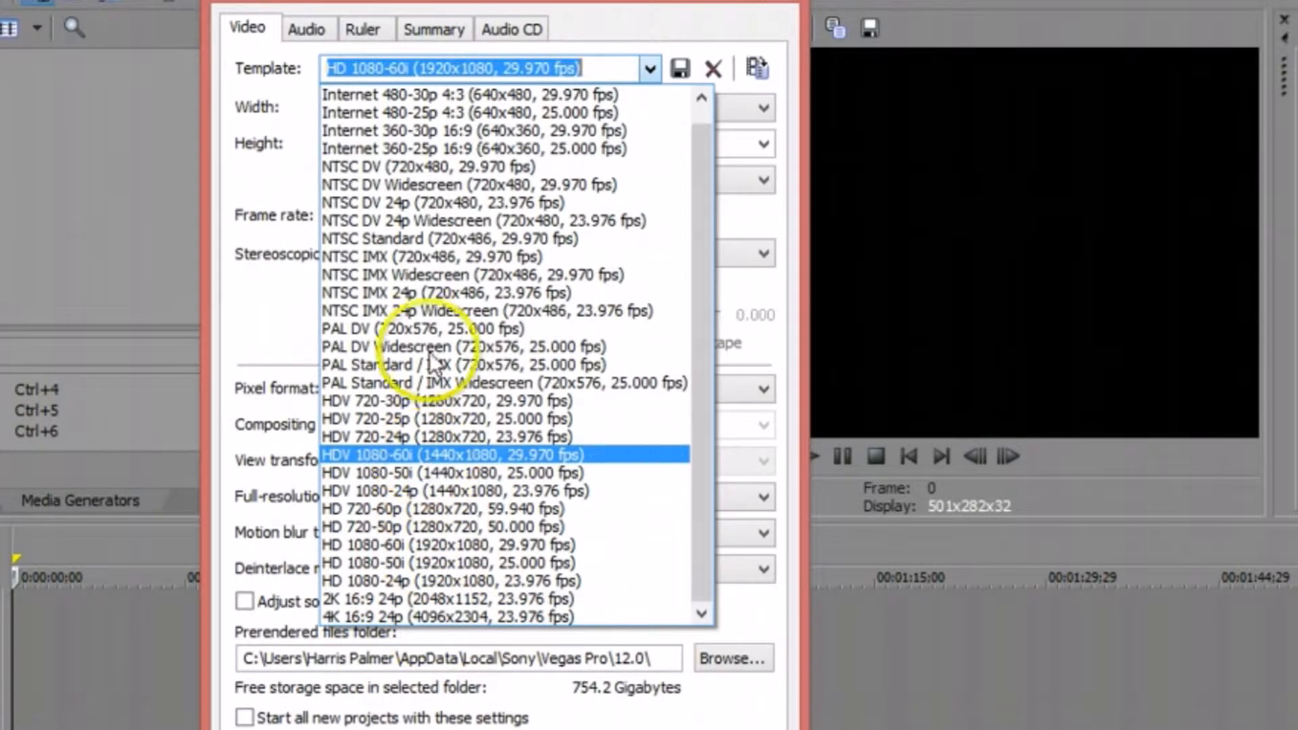
scroll(432, 209, up, 1)
scroll(424, 192, down, 1)
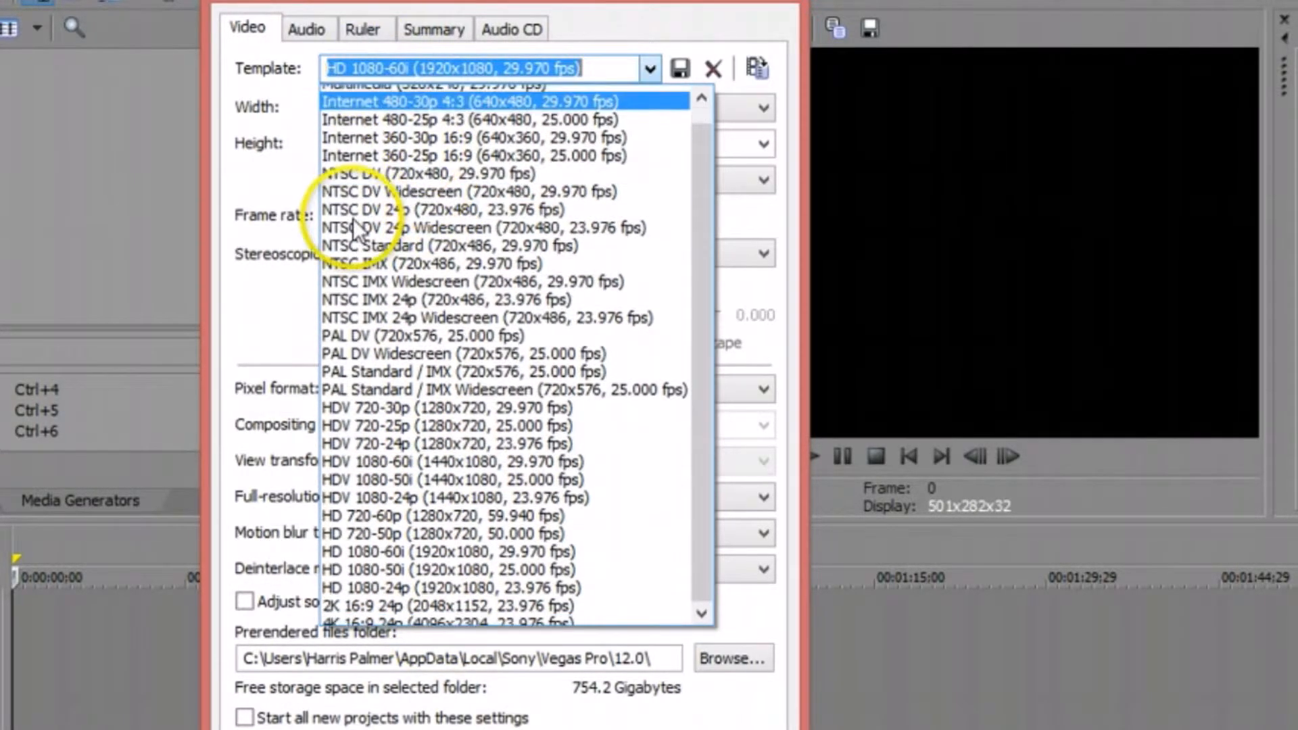
click(273, 192)
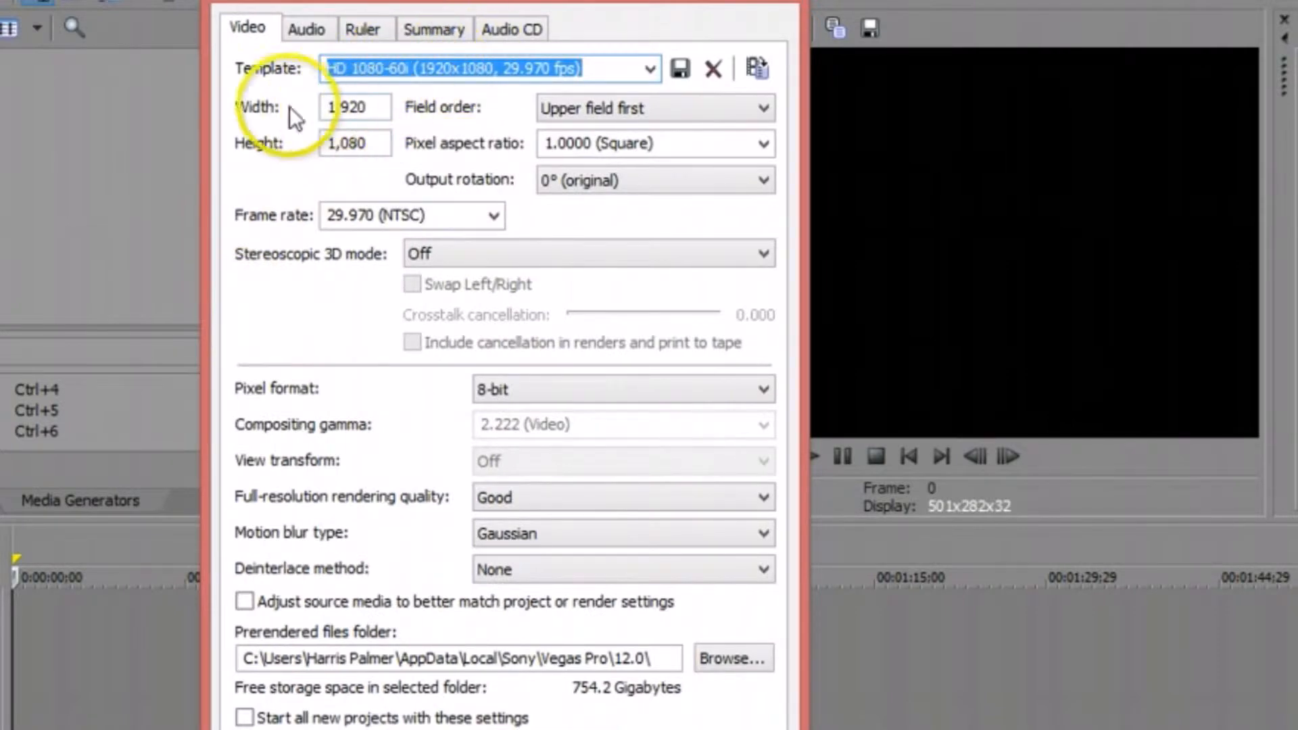
Step: Set the new project's frame width to 1920 and height to 720
drag(384, 106, 192, 93)
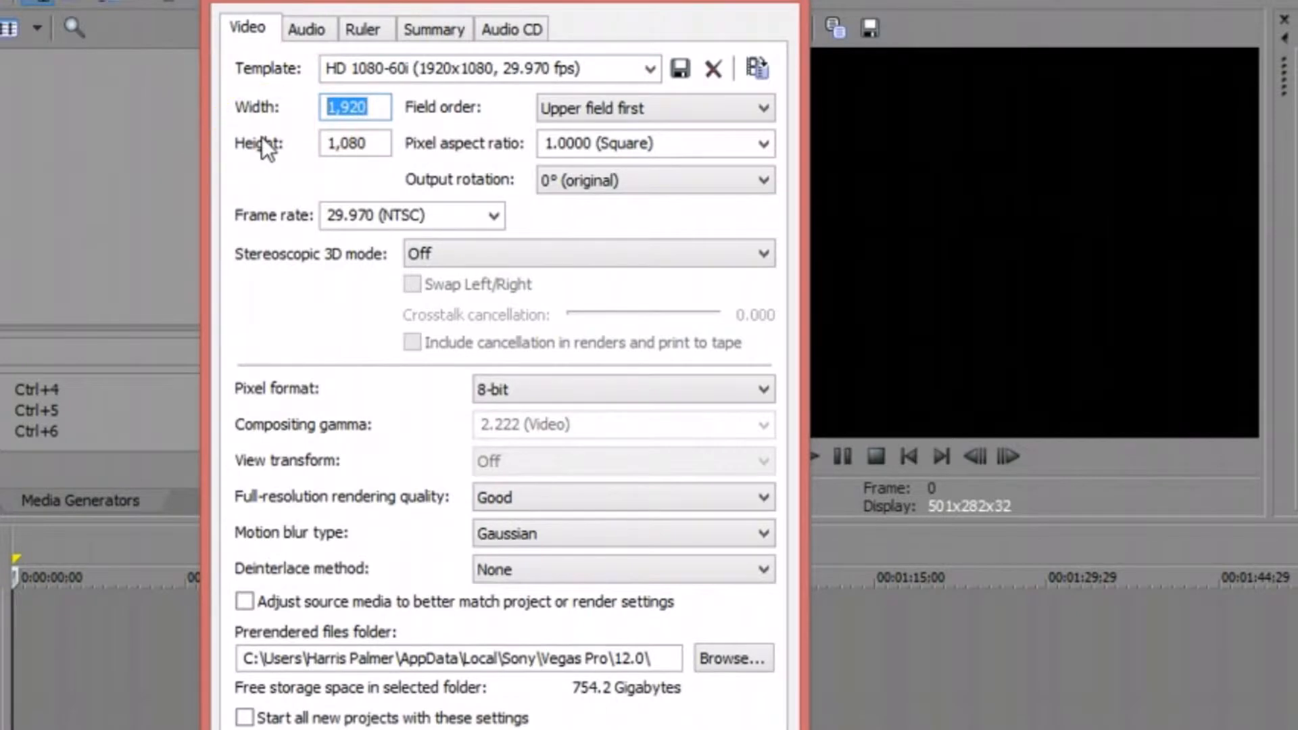
text(1920)
key(Tab)
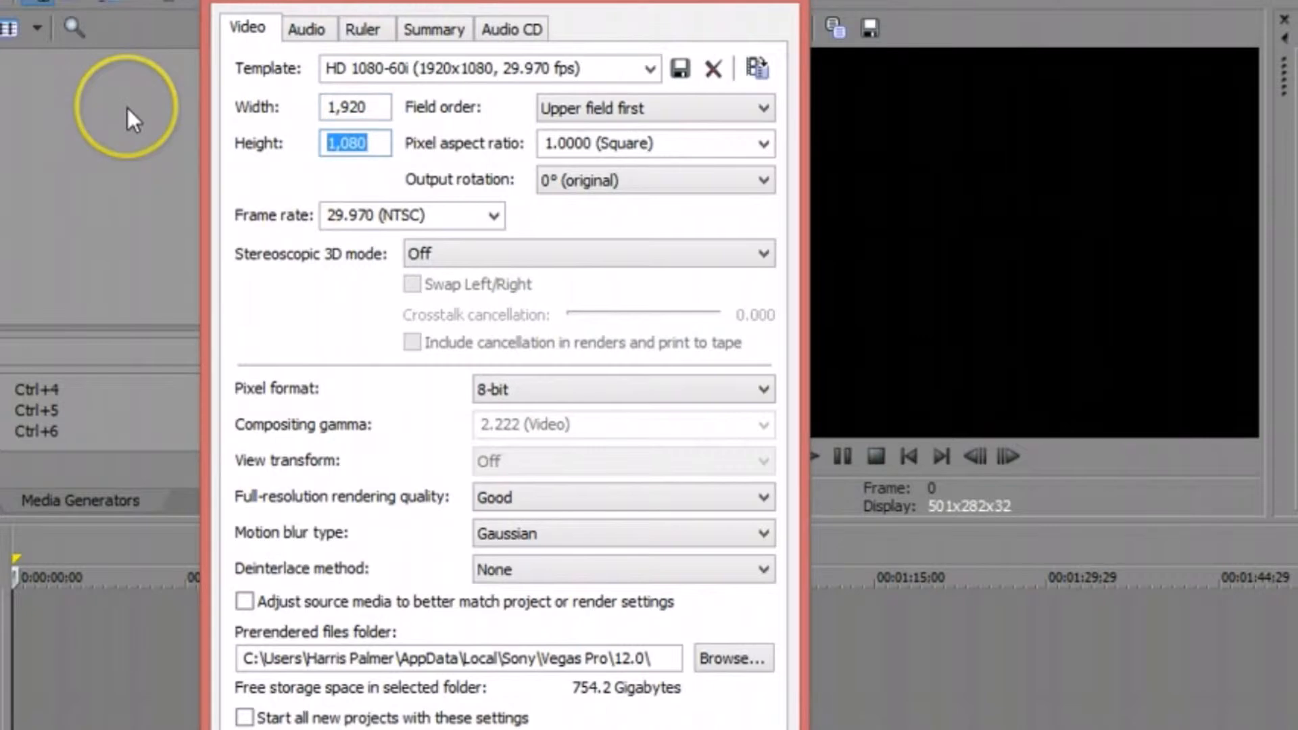
text(720)
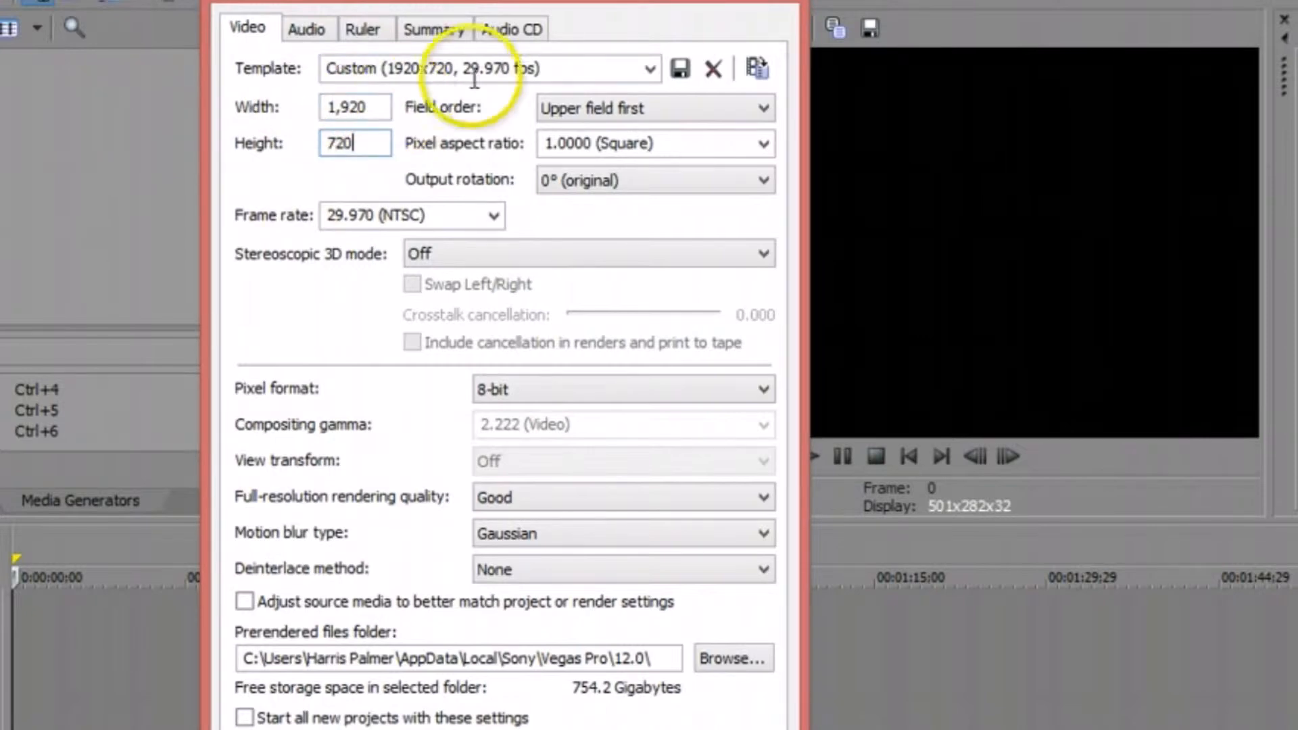
Step: Examine the HD video templates, the frame size and the frame rate options without changing any of them
click(649, 69)
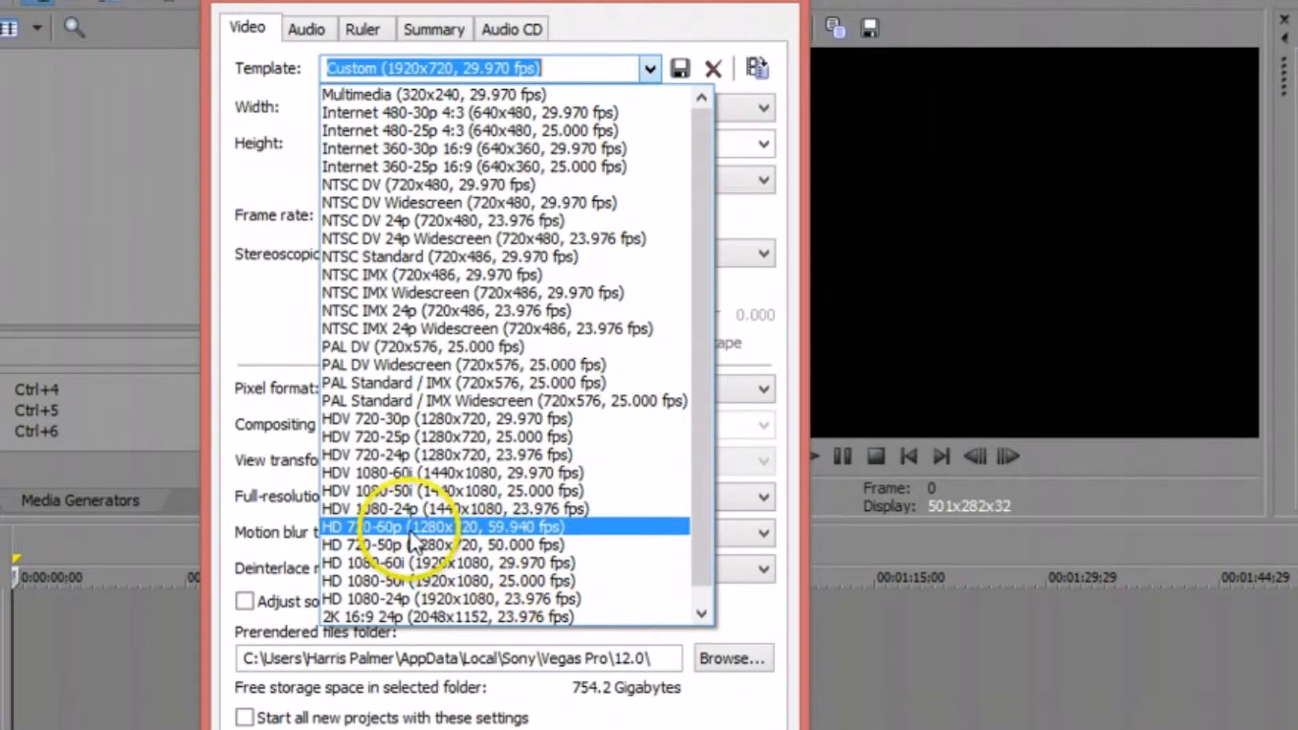
click(308, 335)
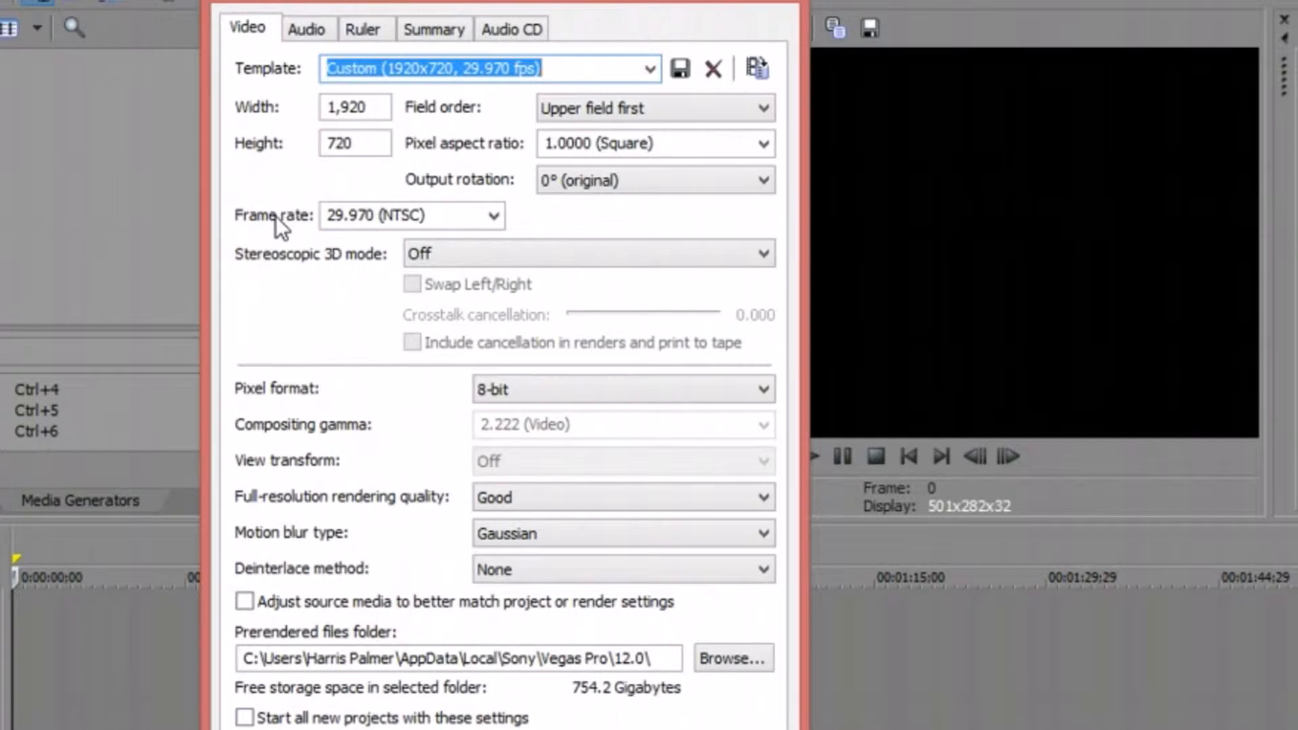
click(359, 122)
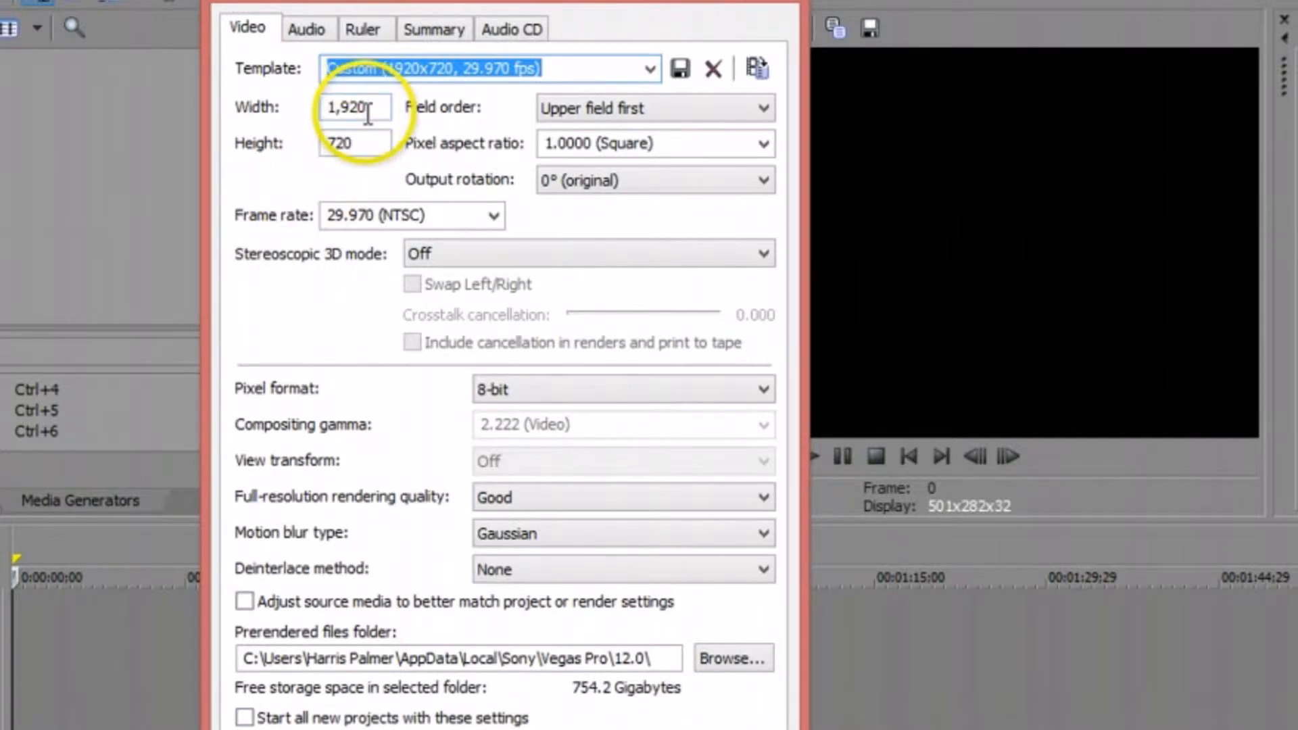
double_click(358, 108)
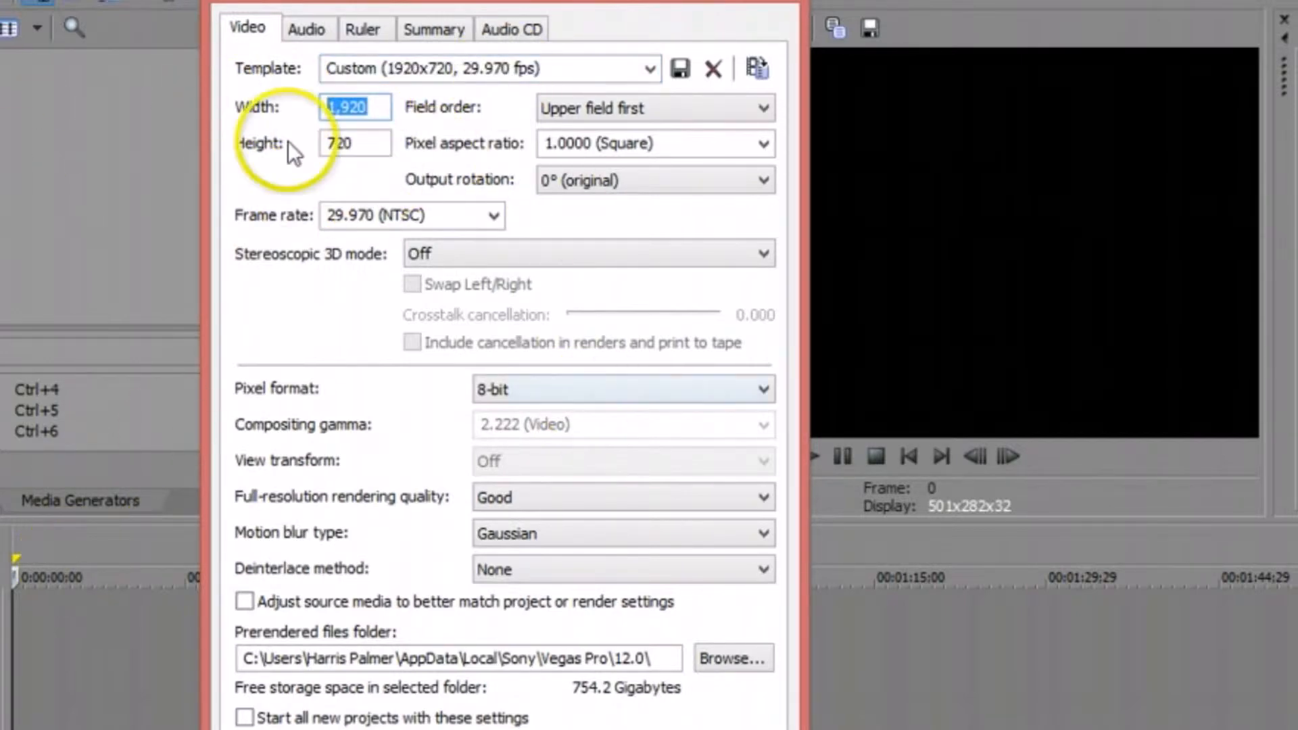
click(380, 218)
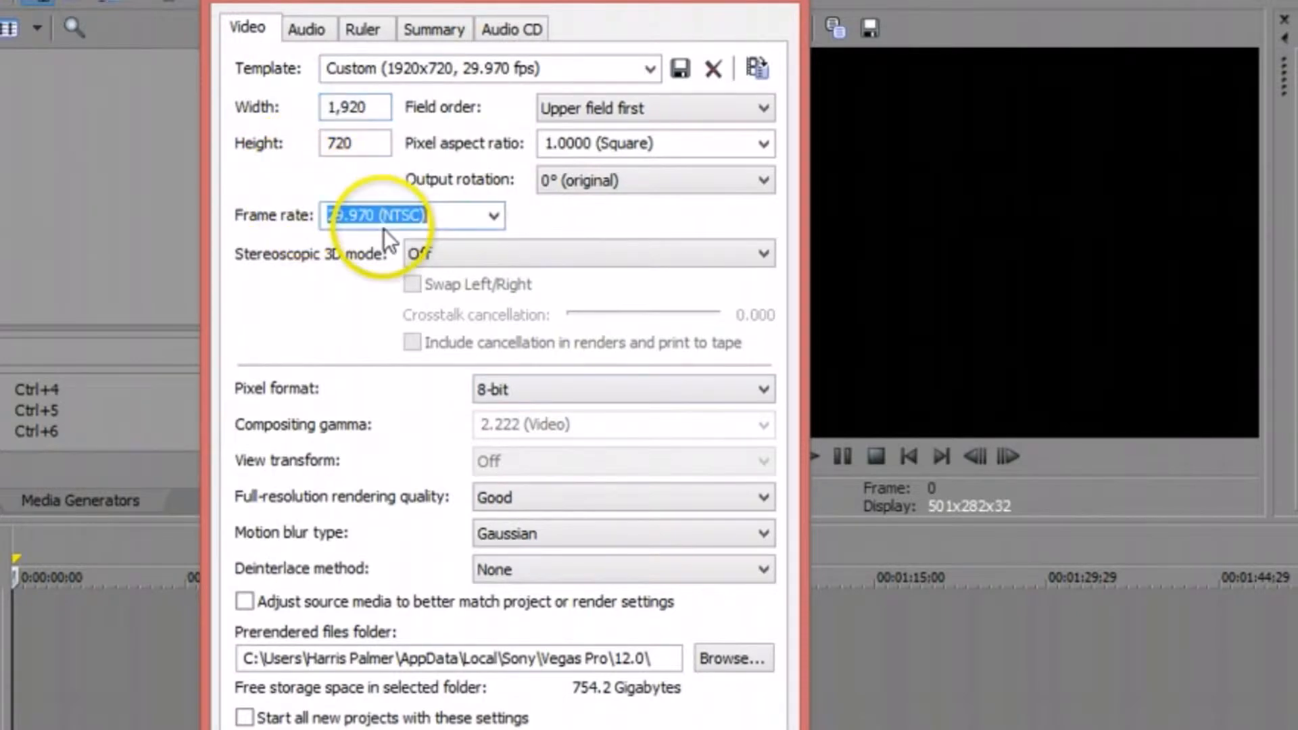
click(493, 215)
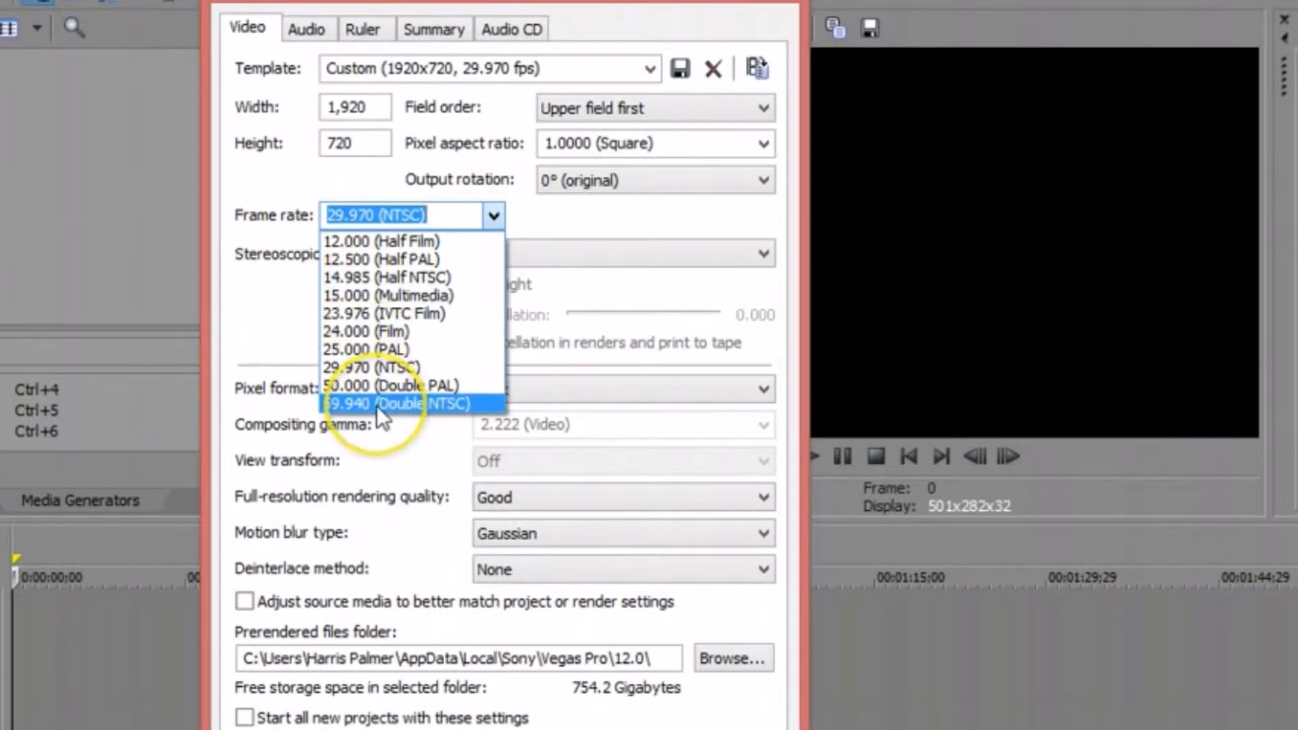
click(599, 227)
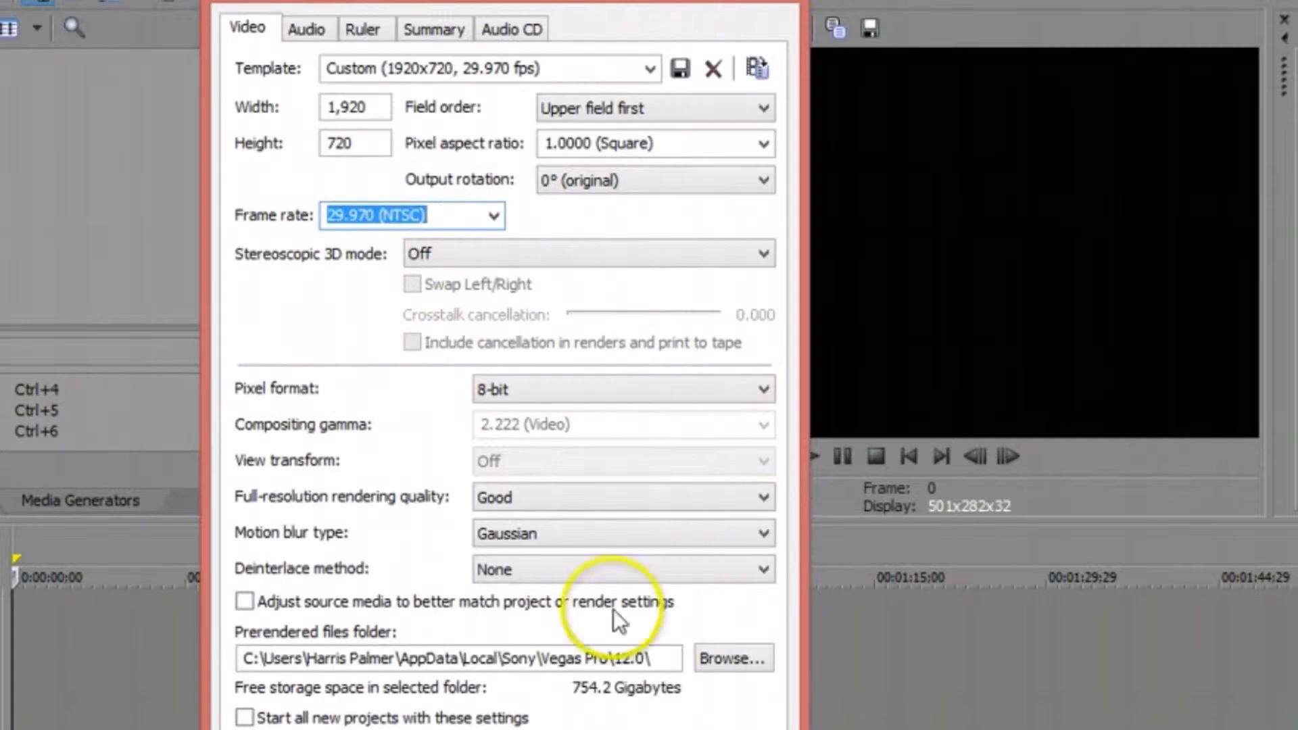
Step: Set the full-resolution rendering quality to Best, keeping the Gaussian motion blur type and None as the deinterlace method
click(557, 497)
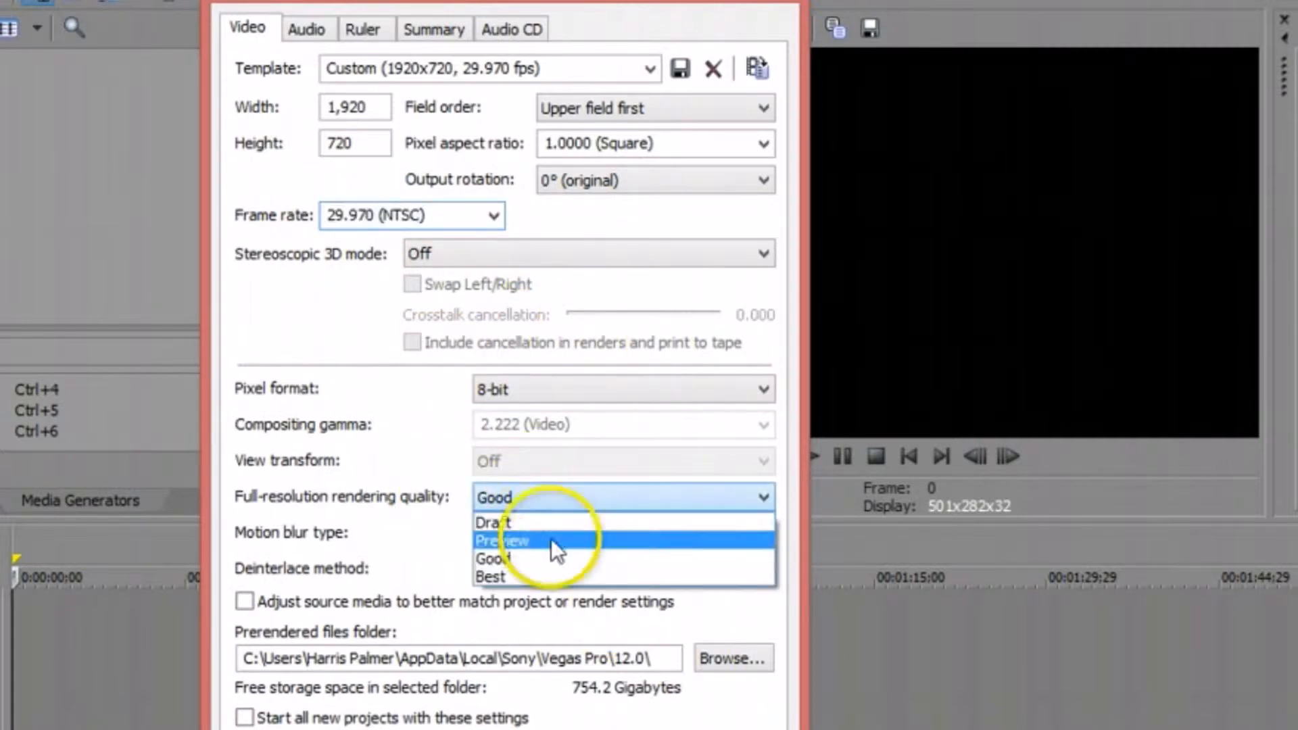
click(546, 576)
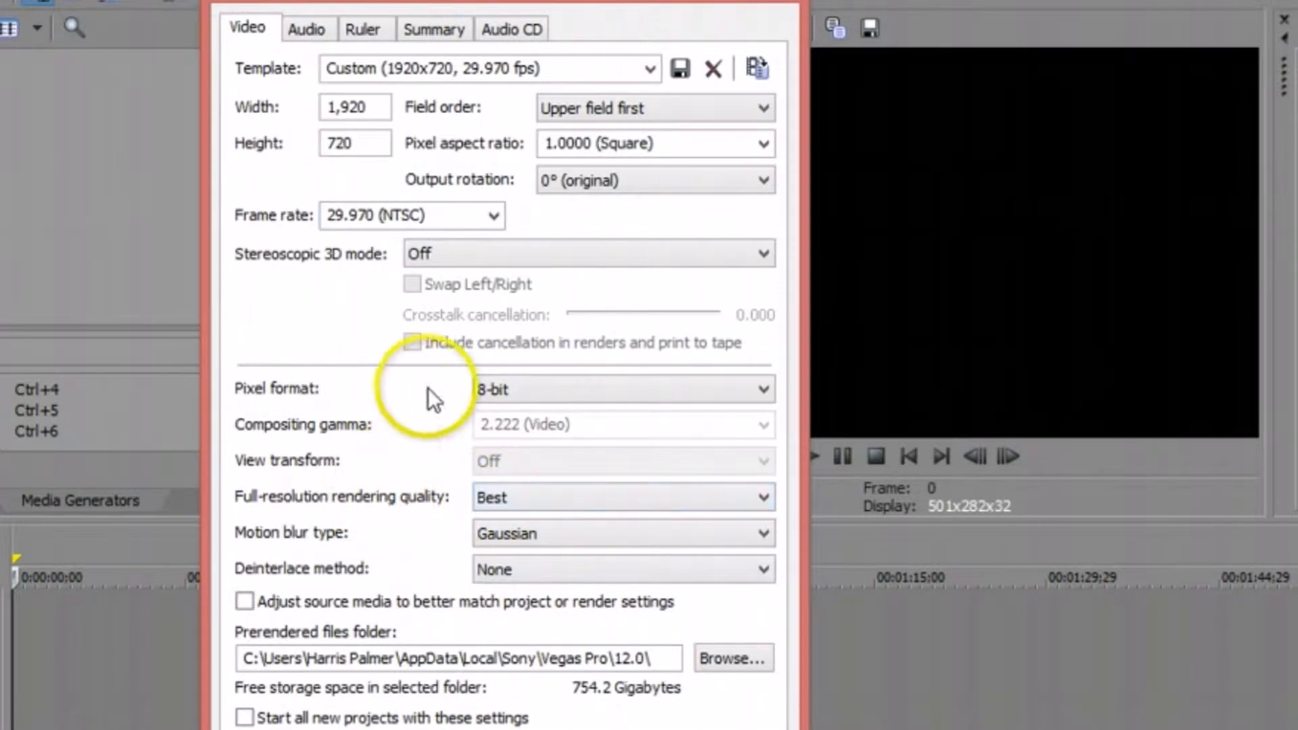
click(492, 538)
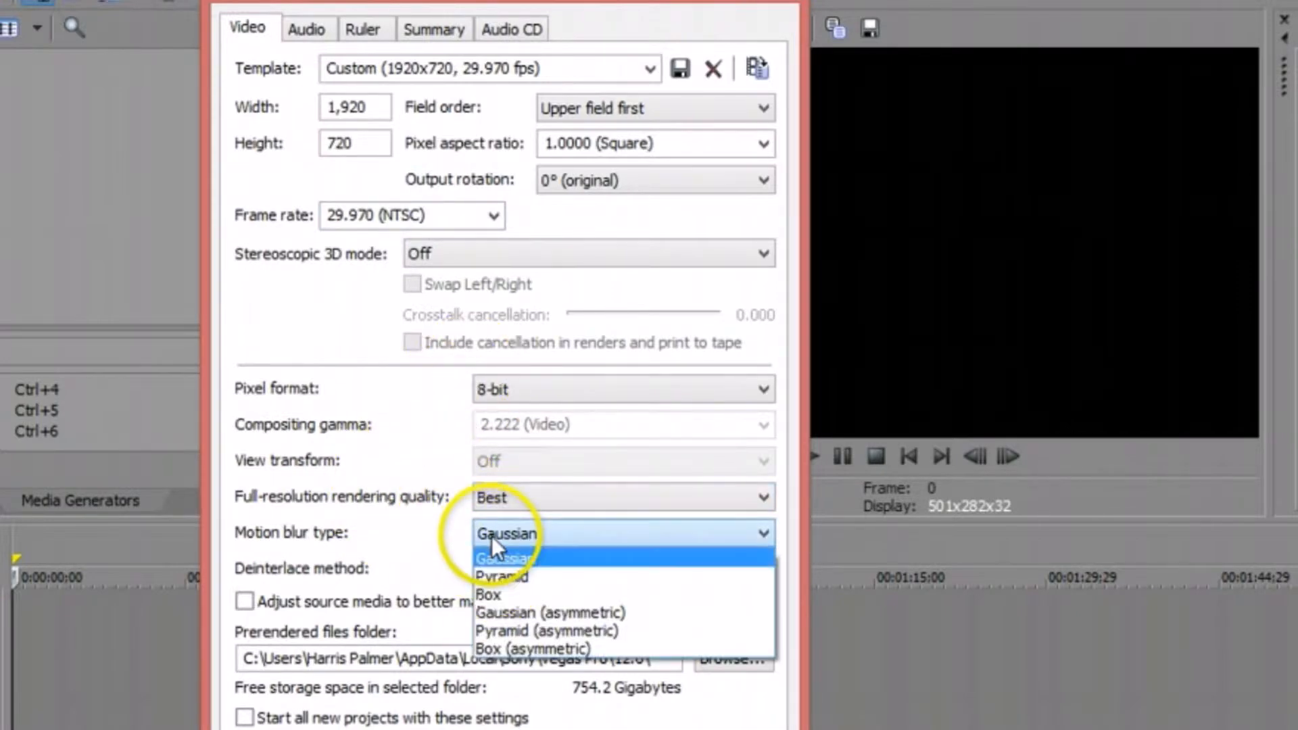
click(493, 534)
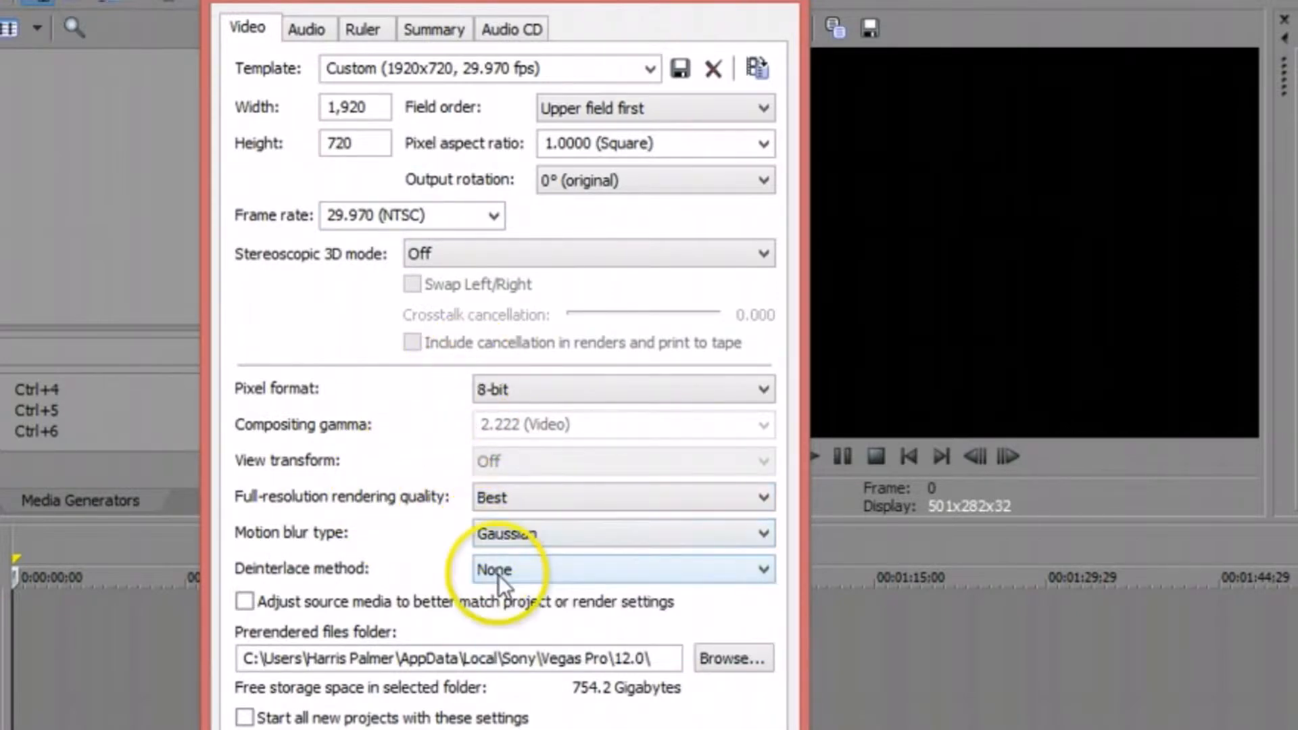
click(535, 570)
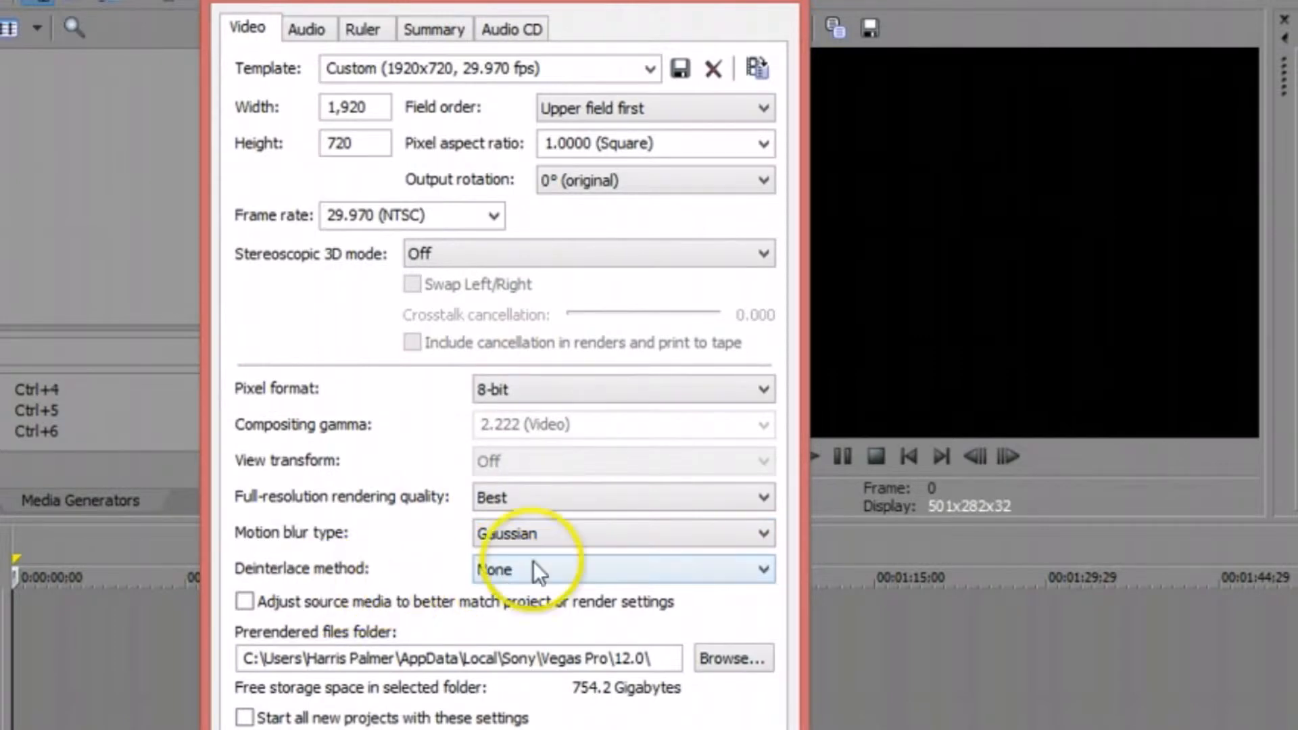
click(543, 570)
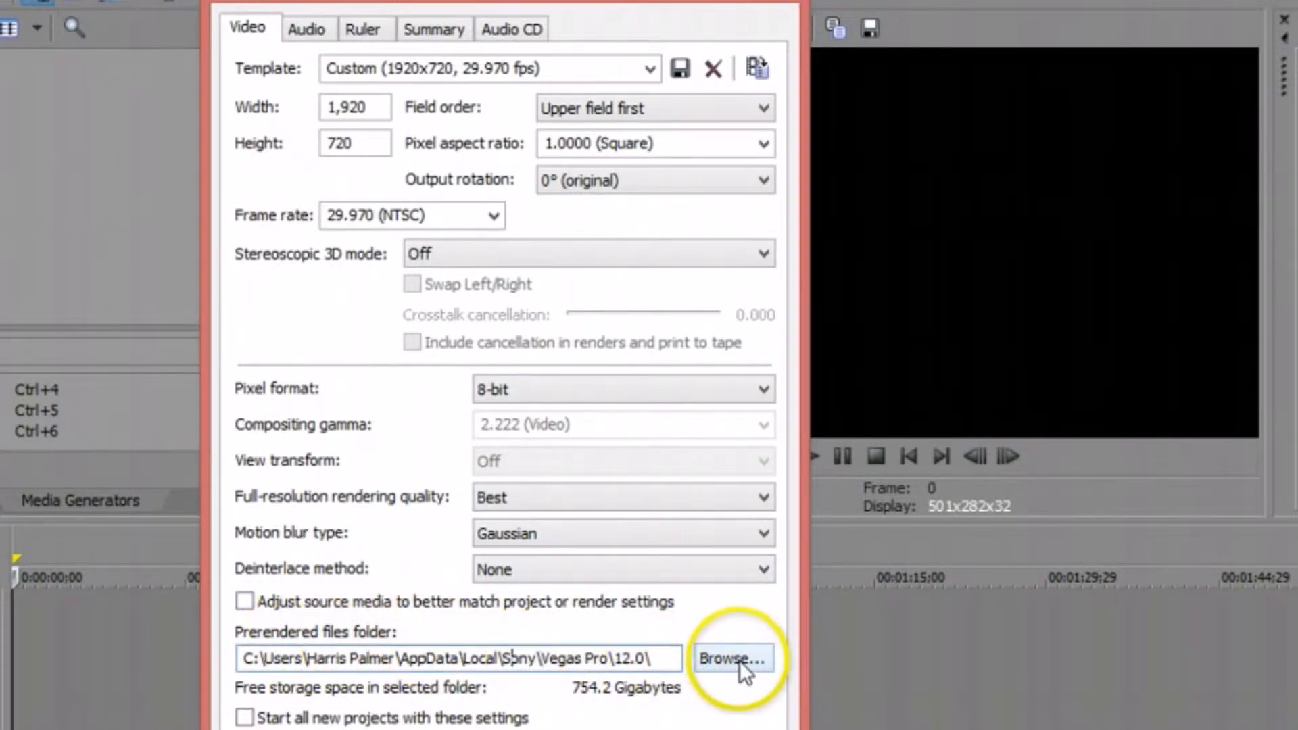
Step: Look over the ruler, summary, audio and Audio CD properties and create the new project with the chosen settings
click(335, 28)
click(355, 30)
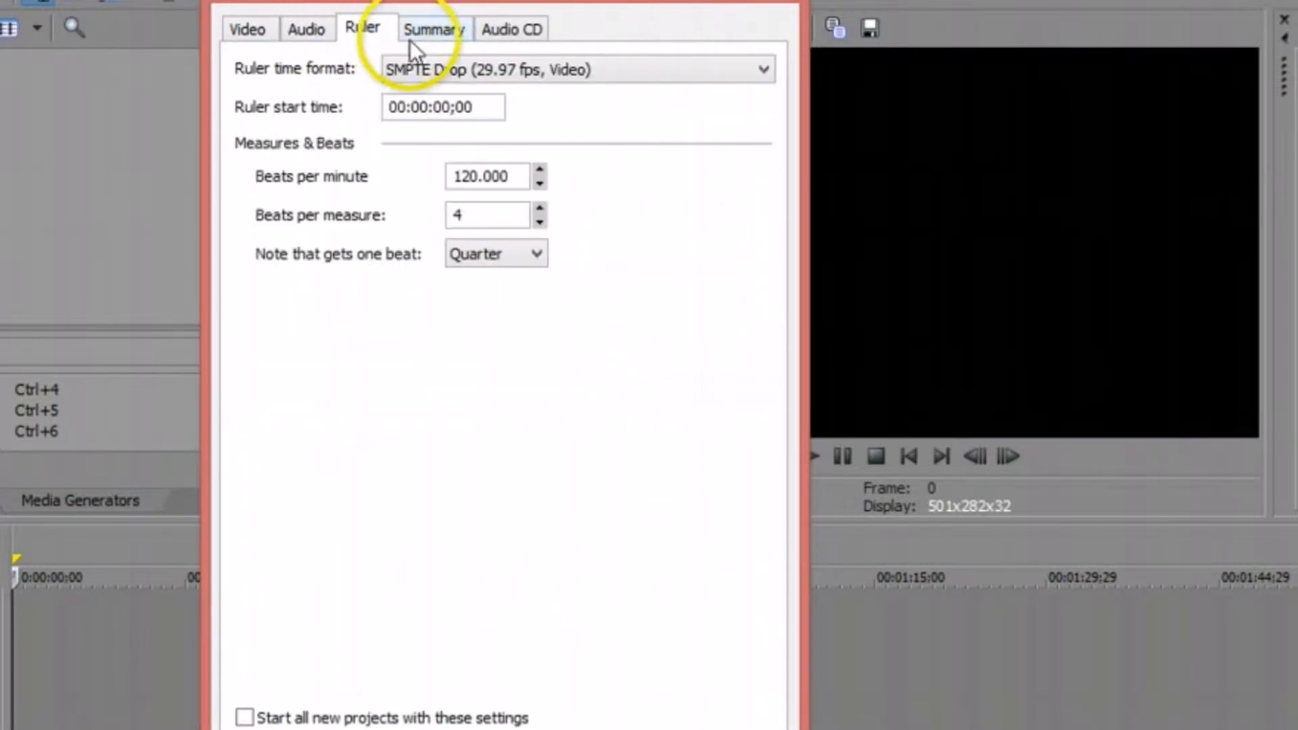
click(421, 34)
click(493, 35)
click(328, 34)
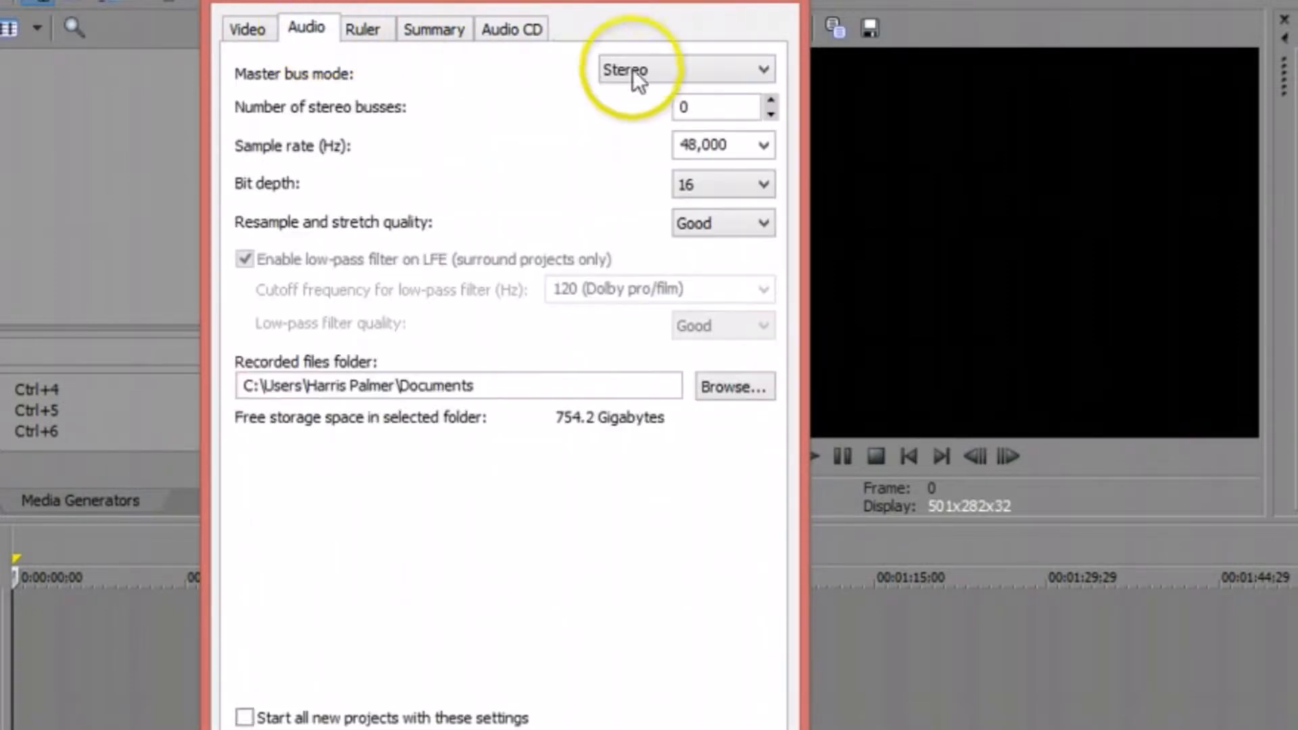
click(534, 31)
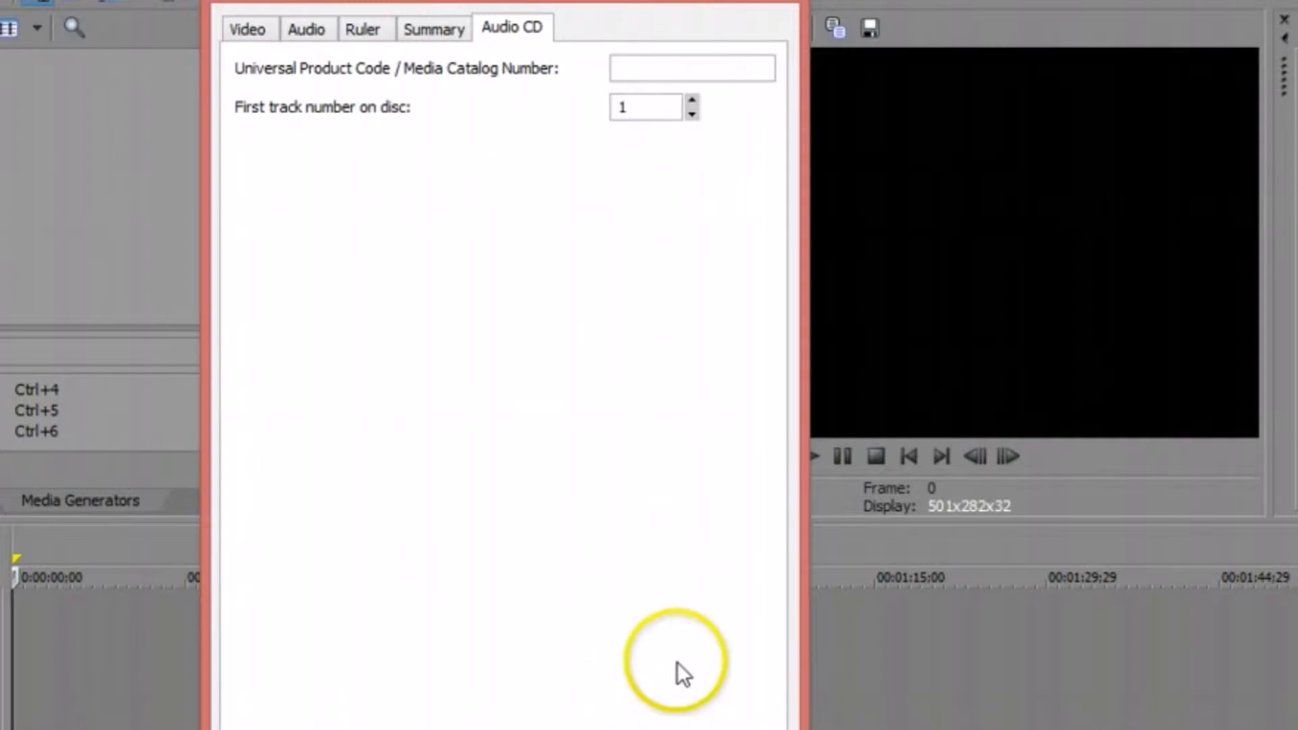
click(627, 729)
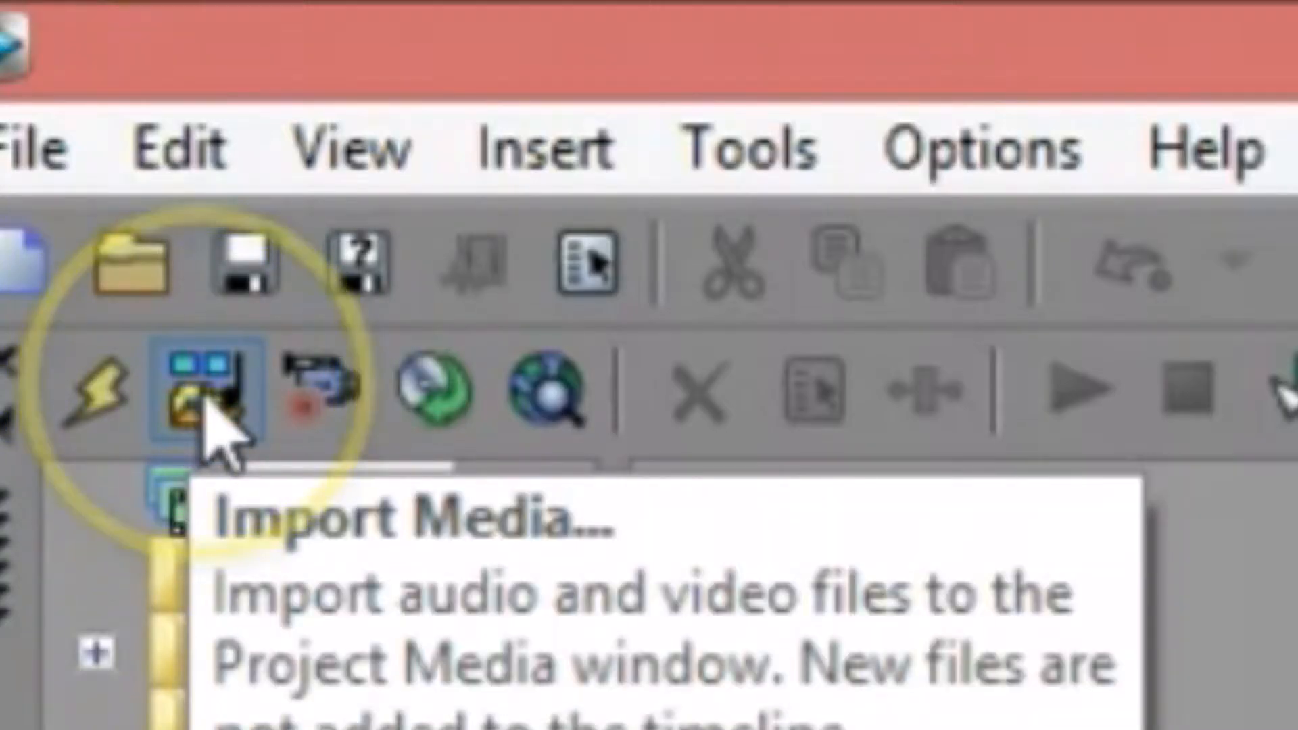
Step: Import the clip 07080001.MOV from the Desktop folder into the project media
click(205, 401)
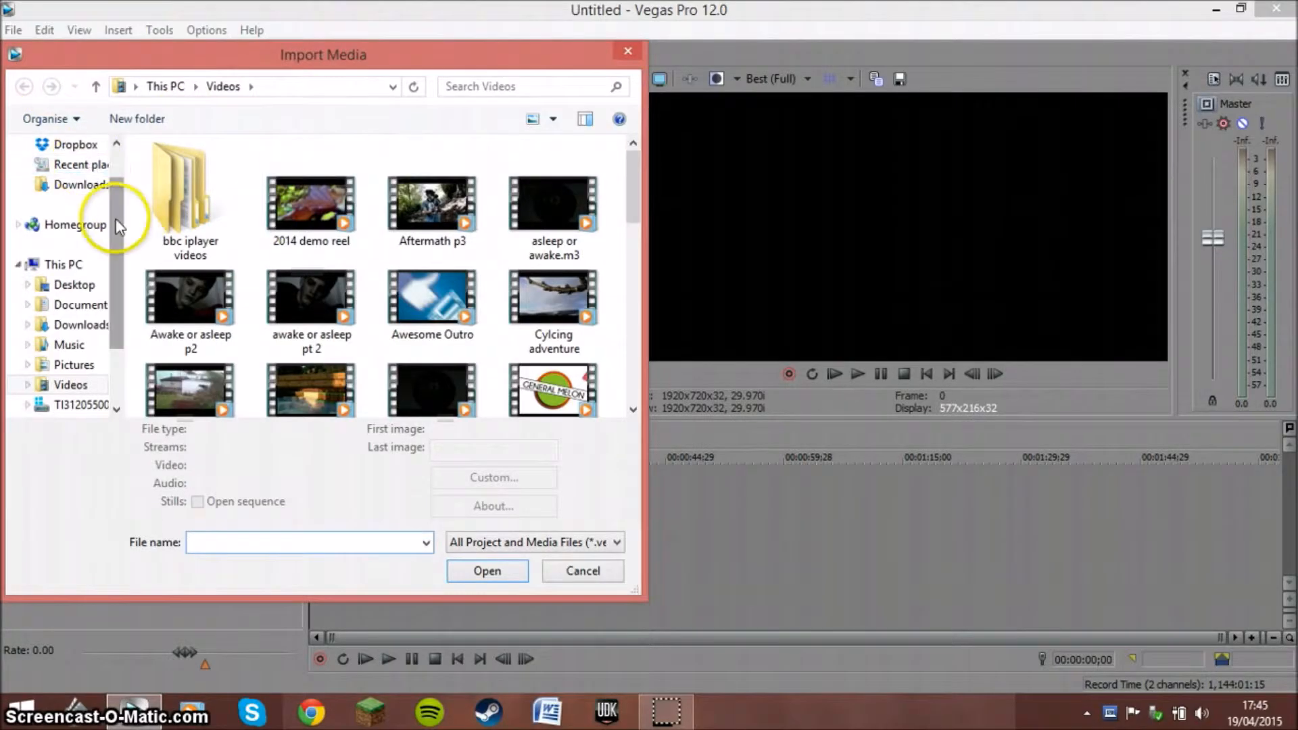
click(71, 285)
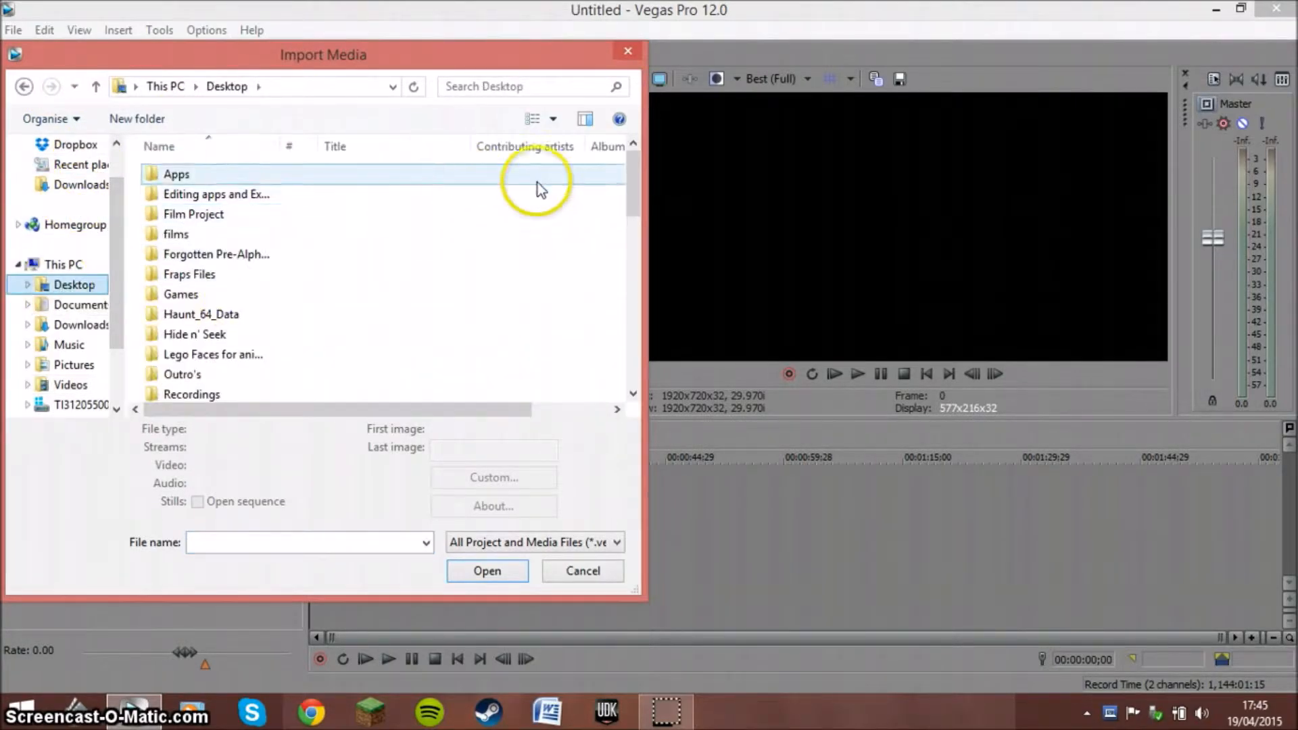
drag(628, 188, 580, 275)
double_click(181, 167)
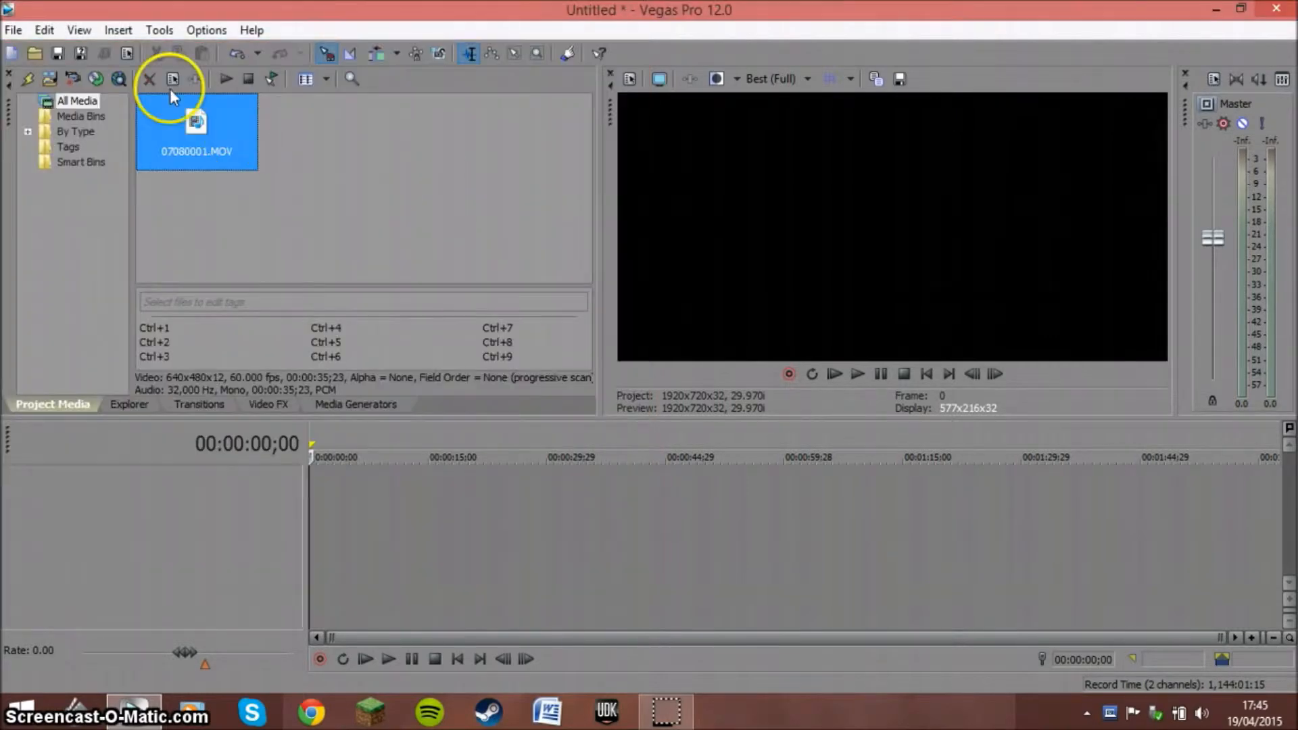
Step: Place 07080001.MOV at the start of the timeline and match the project video settings to the clip
drag(197, 141, 310, 501)
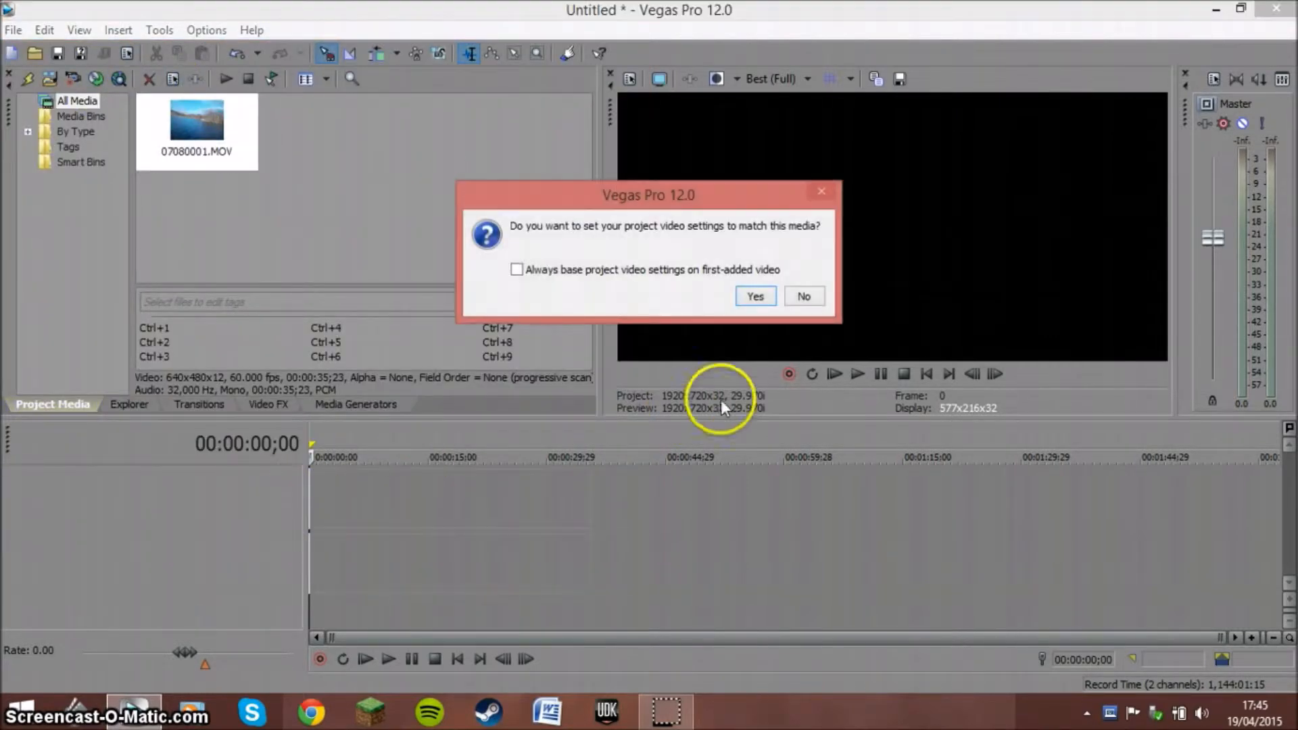
click(755, 299)
Step: Preview the clip at several points along the timeline, ending at 00:00:09:01, and deselect the media
click(363, 496)
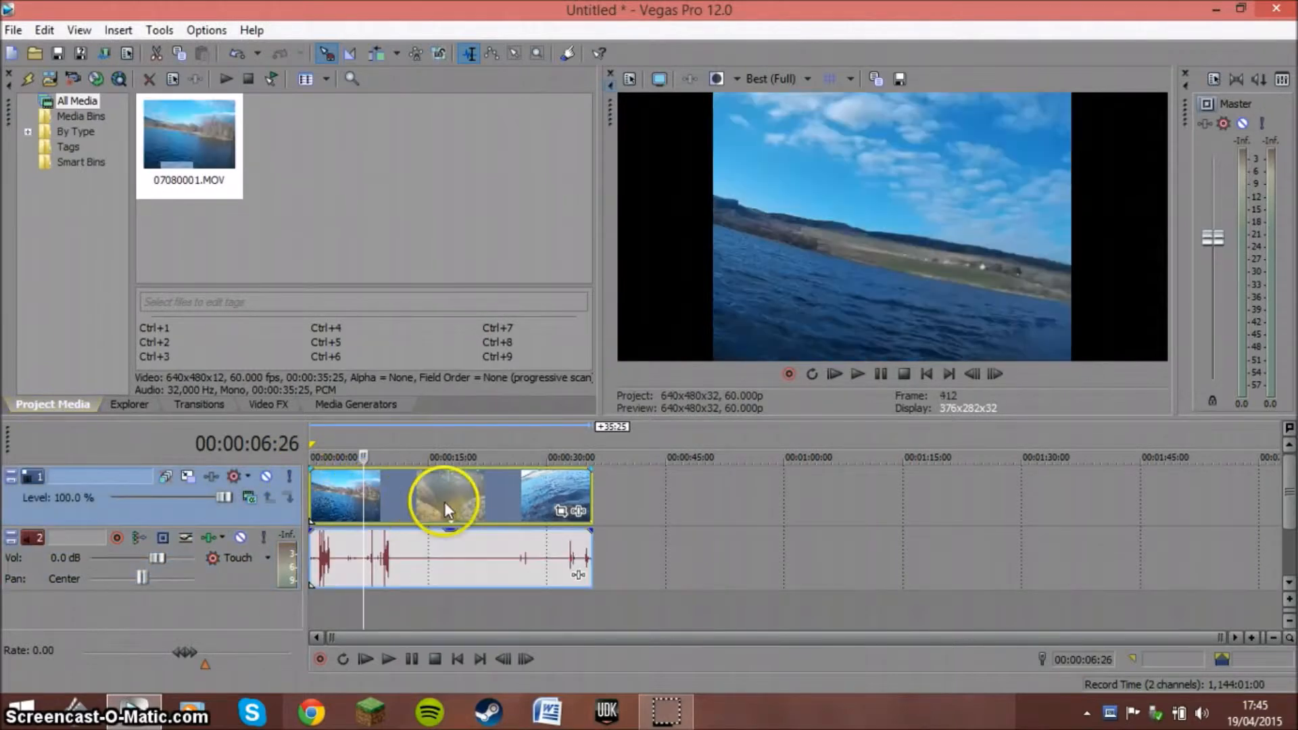
click(444, 502)
click(486, 505)
click(500, 510)
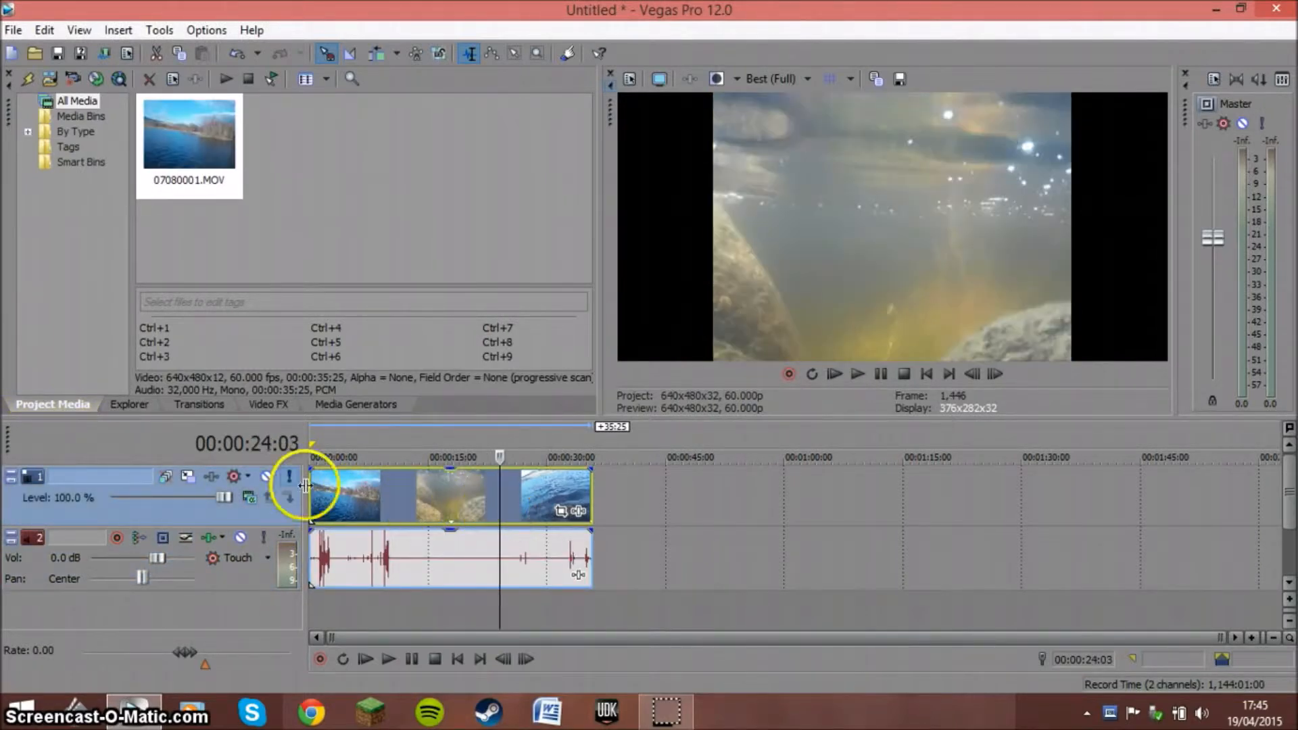
click(380, 484)
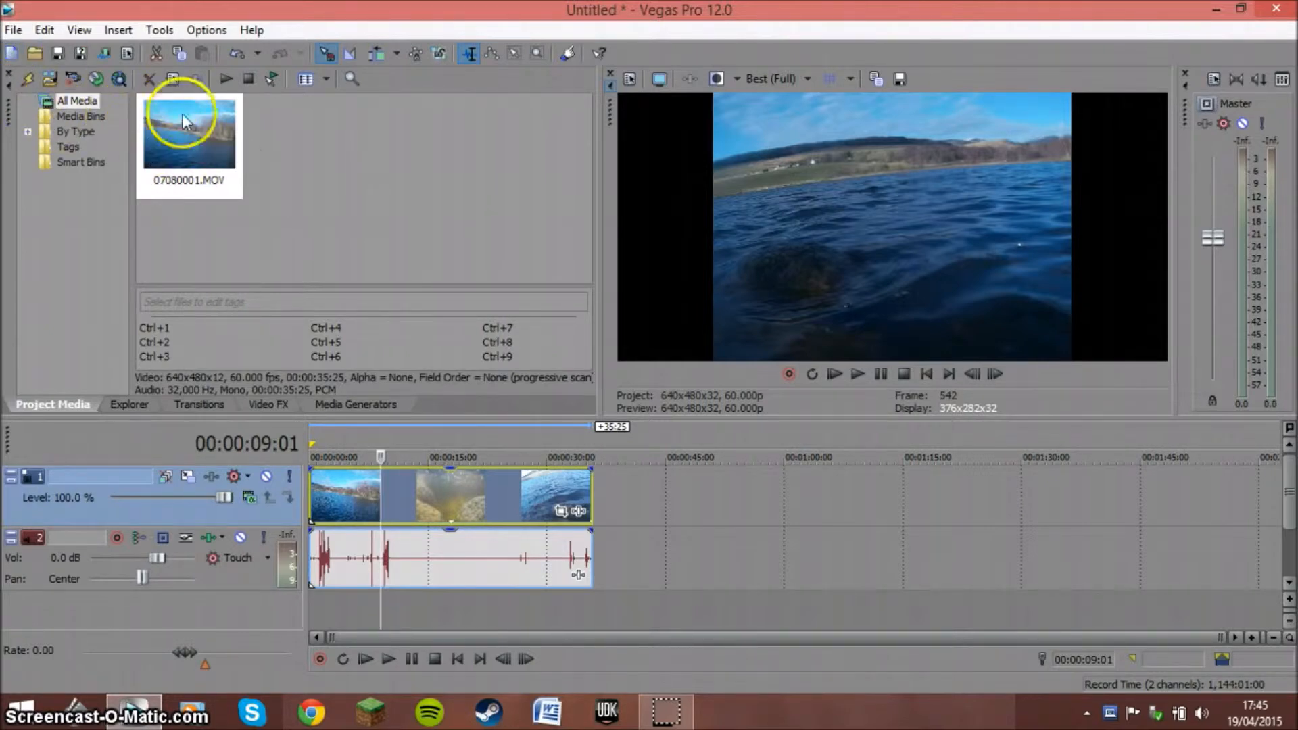
click(308, 174)
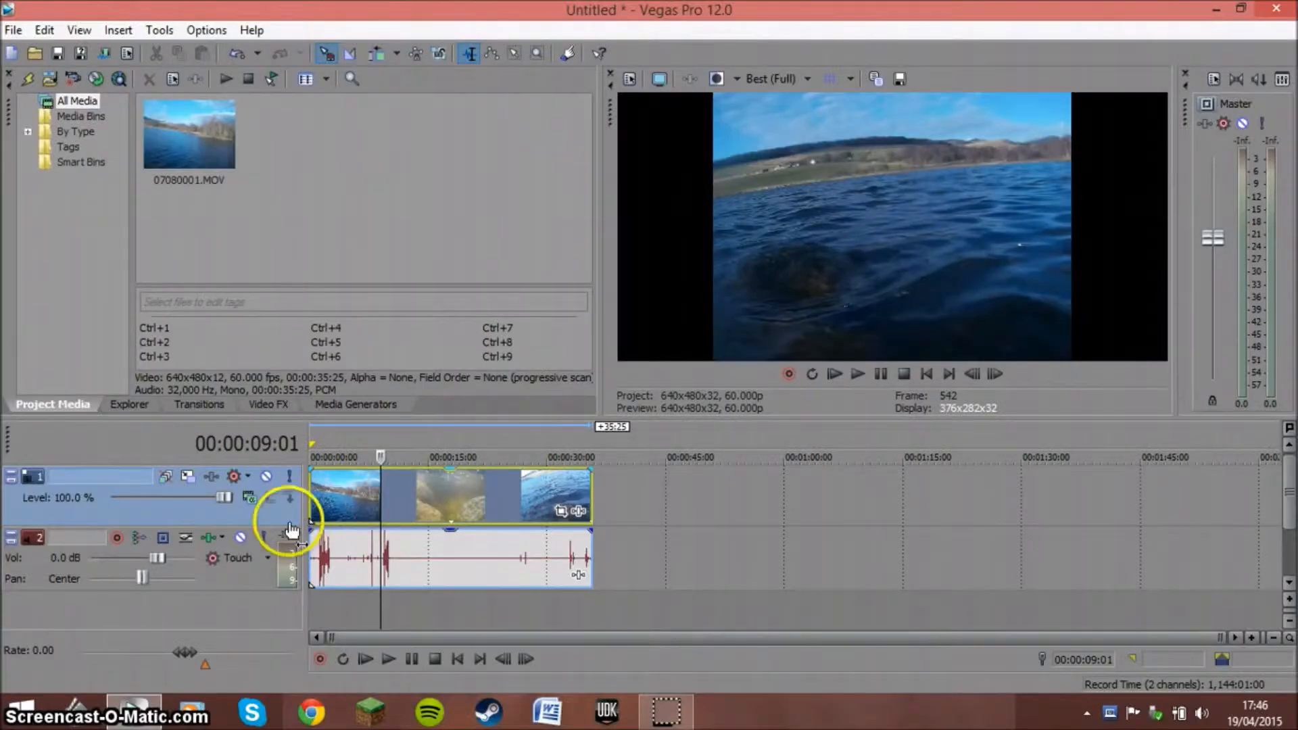
Step: Play the clip briefly from the start of the timeline and pause it to check its audio track
click(315, 550)
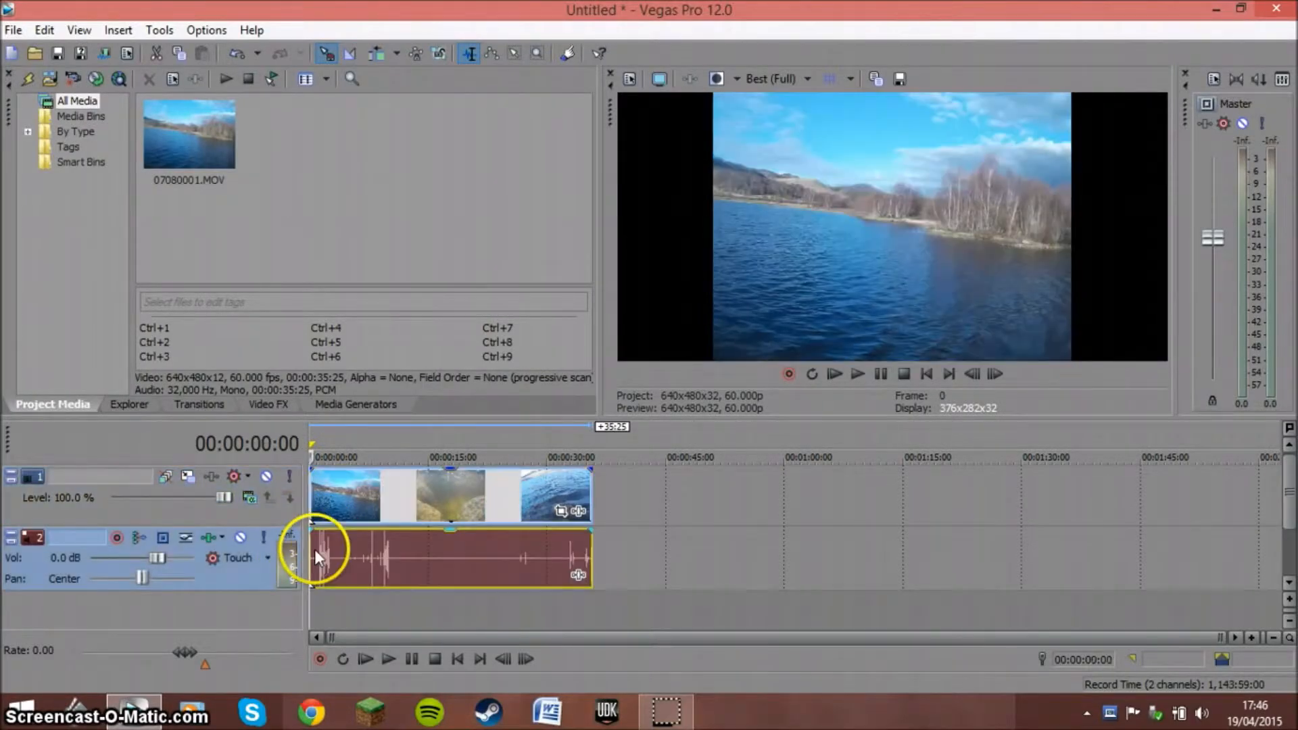
click(858, 374)
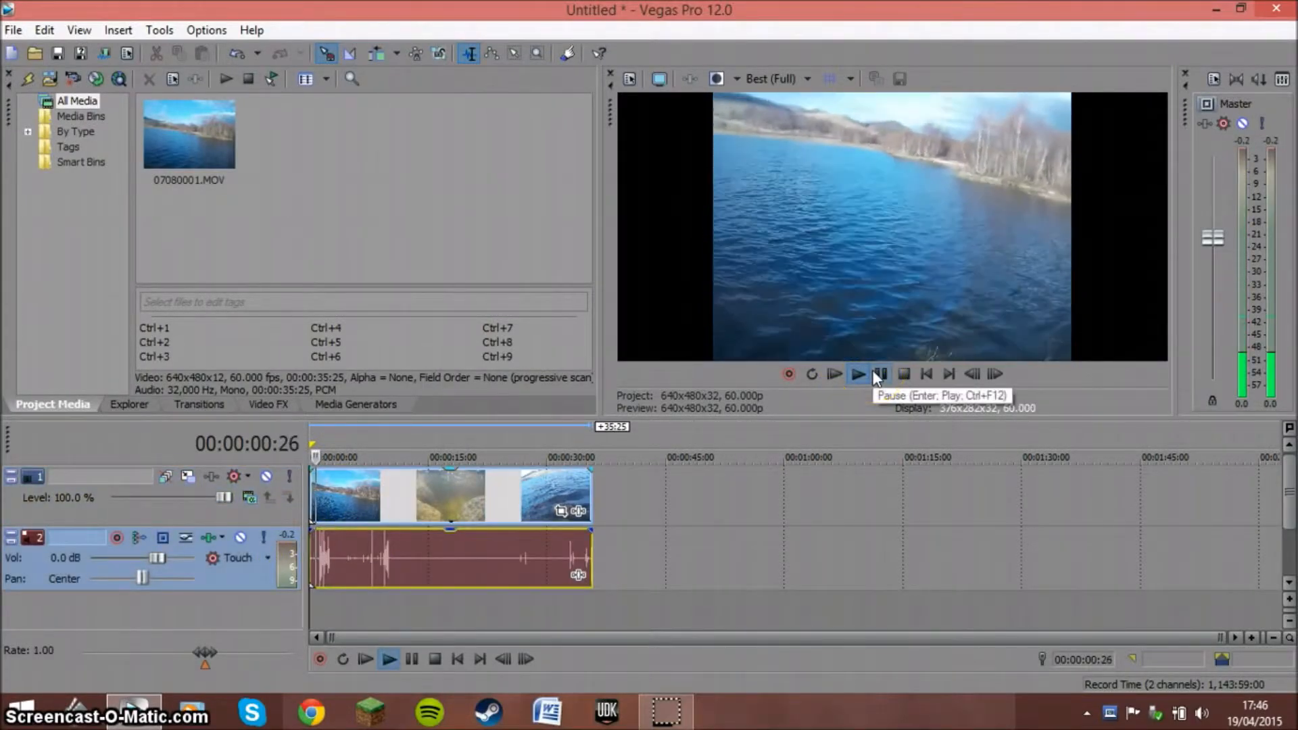
click(879, 374)
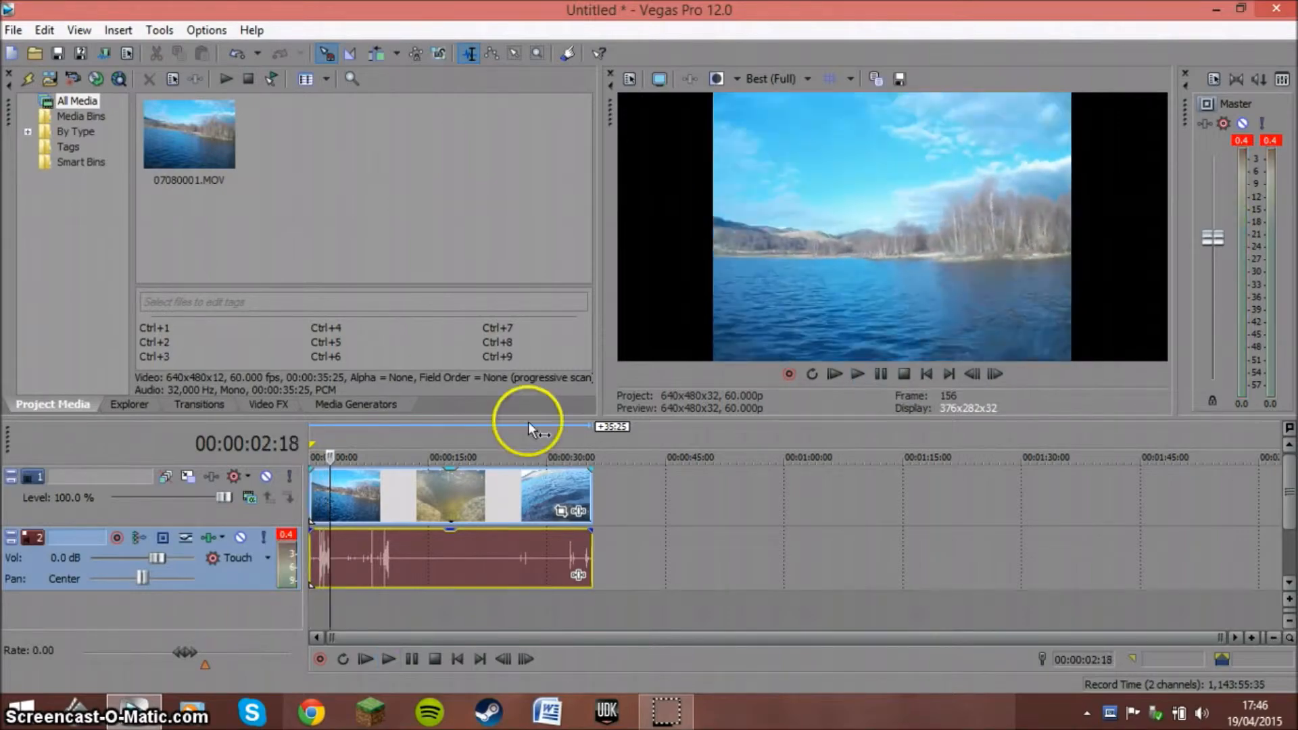
Step: Inspect the audio waveform peaks near the clip's start and preview further points along the timeline
click(308, 547)
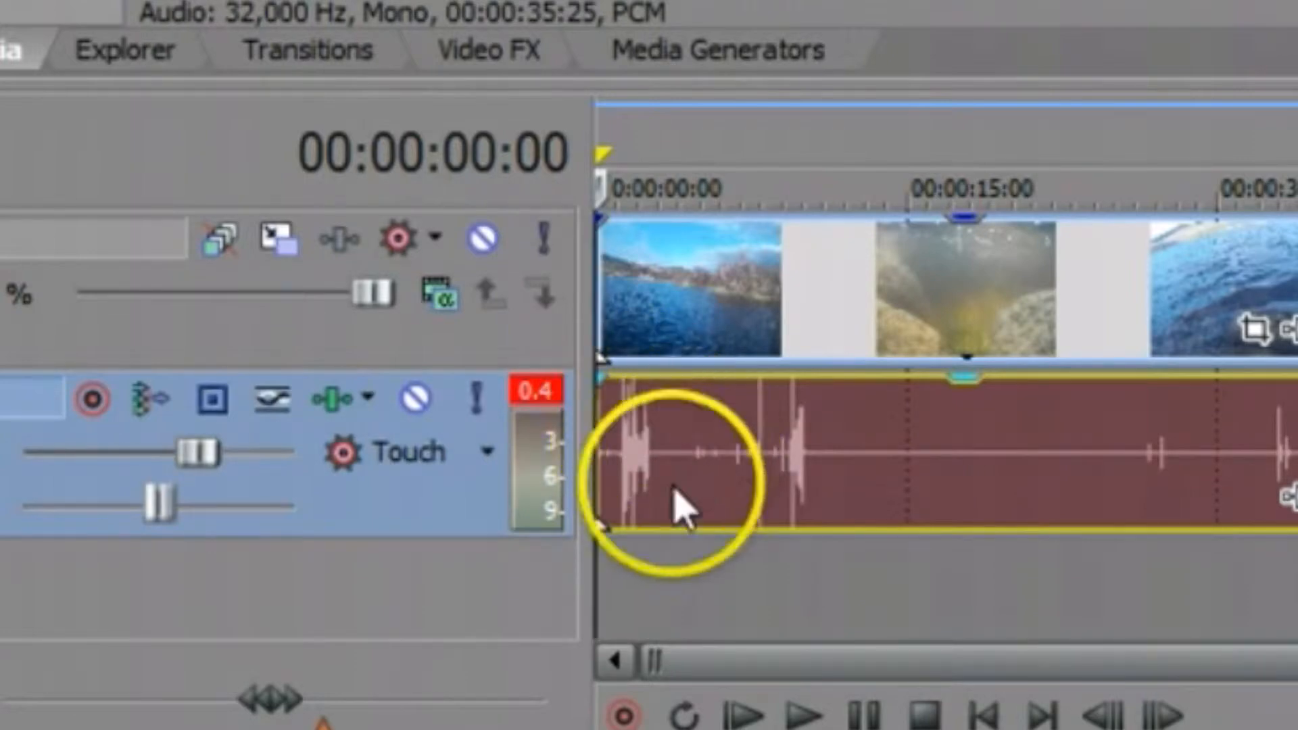
click(637, 470)
click(633, 454)
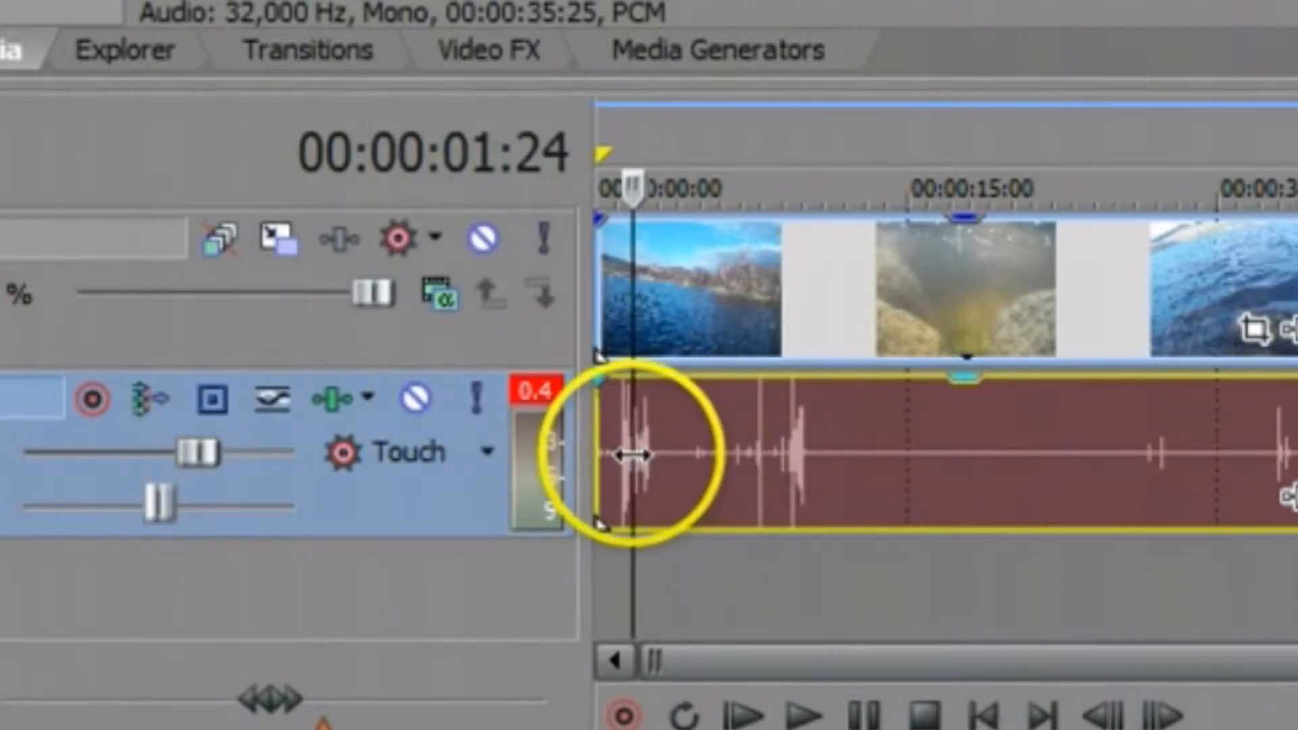
click(668, 456)
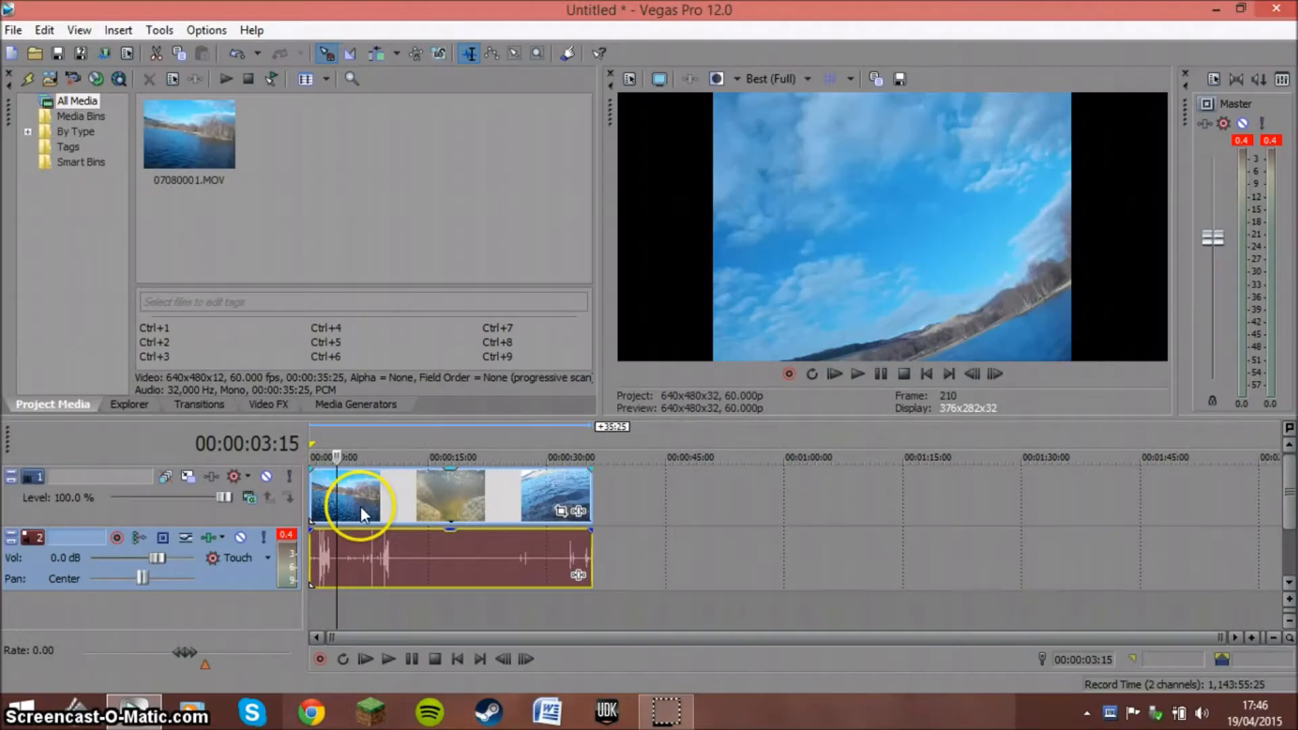
click(729, 317)
click(916, 288)
click(1214, 356)
click(513, 497)
click(388, 500)
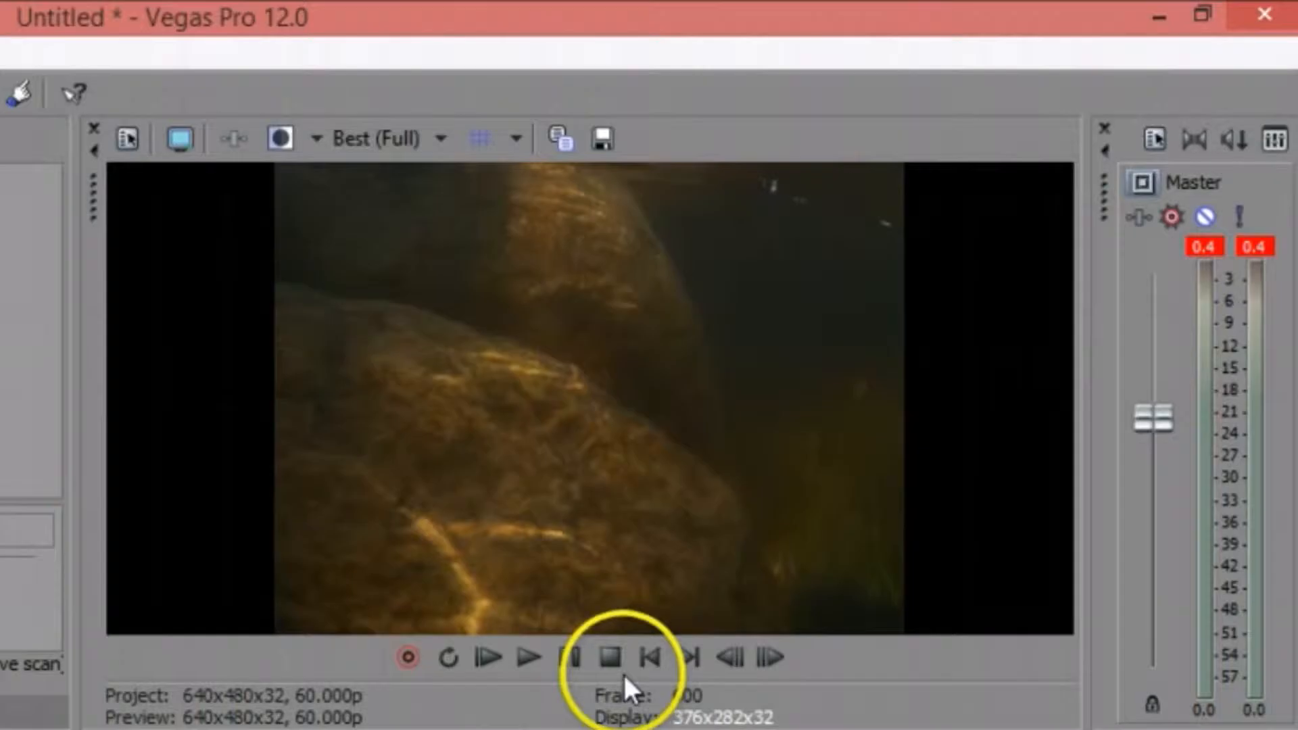
Step: Play the clip briefly from its beginning and return the playhead to the start
click(927, 376)
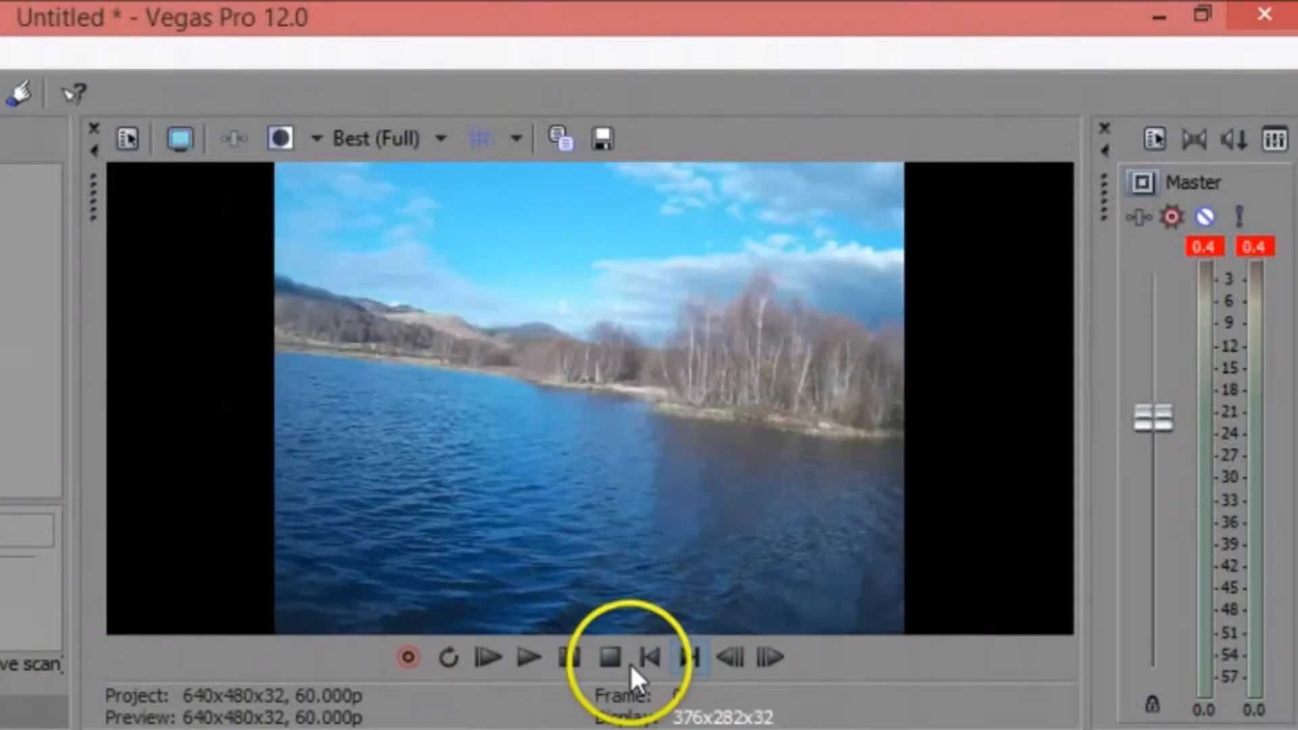
click(537, 664)
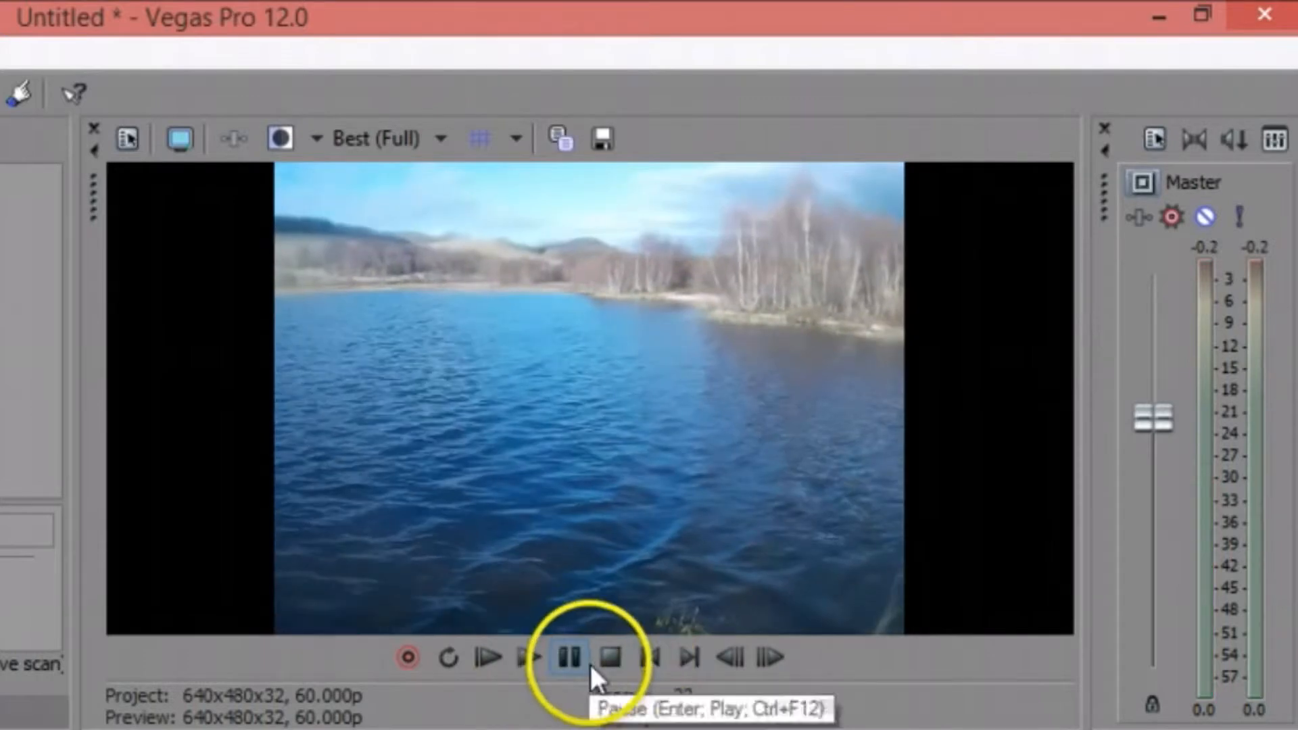
click(653, 656)
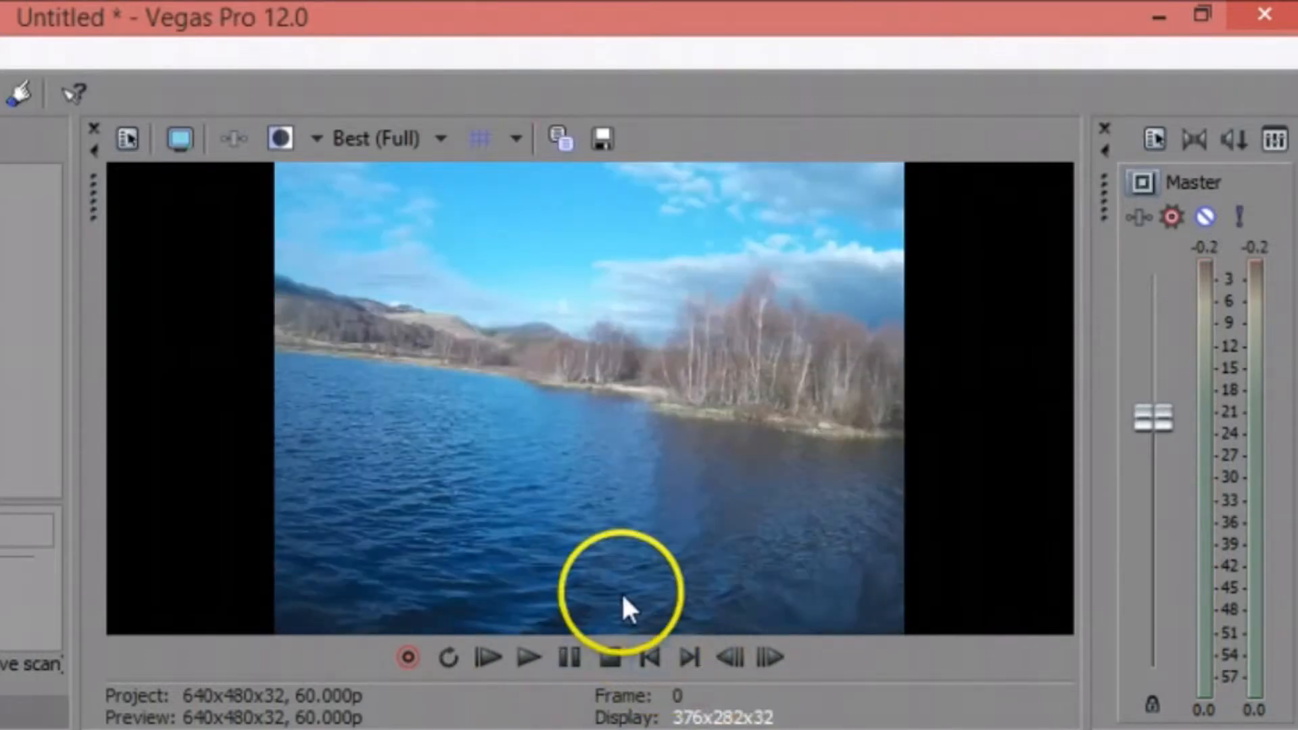
Step: Step the preview forward and back through single frames at the start of the clip
click(772, 658)
double_click(775, 659)
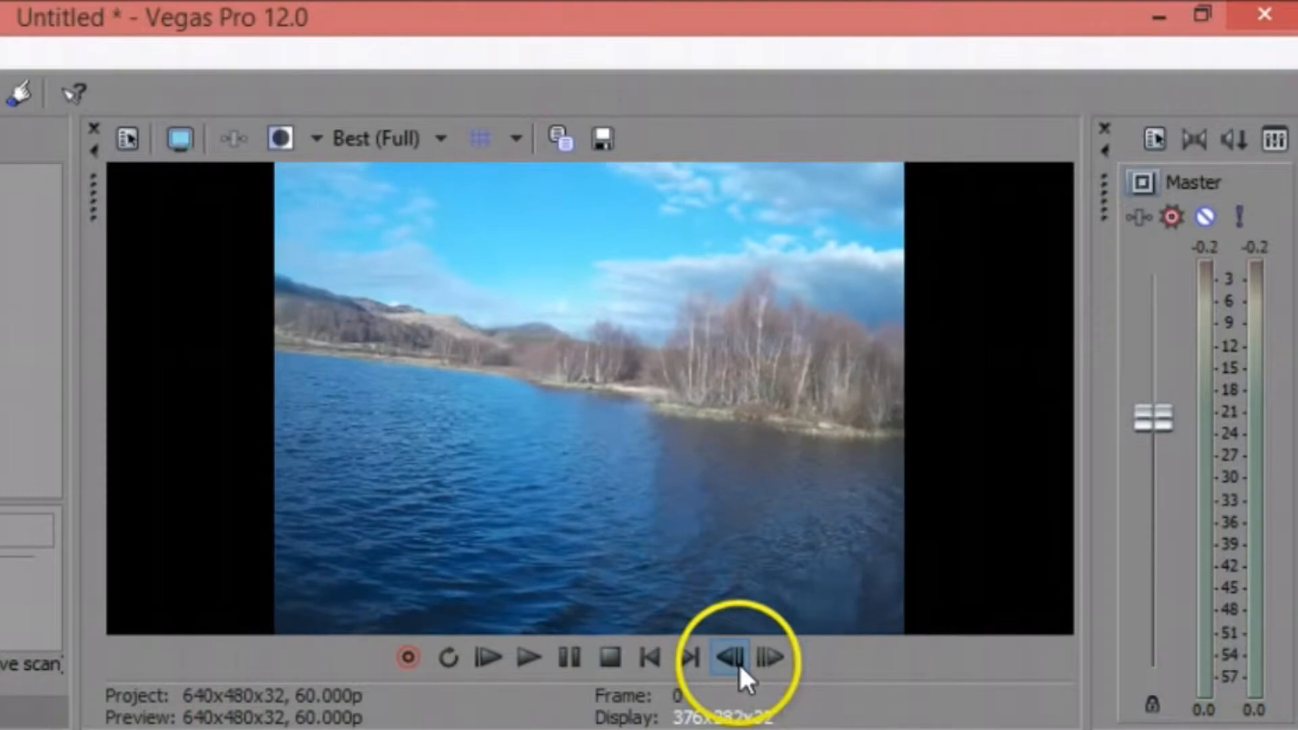
click(733, 658)
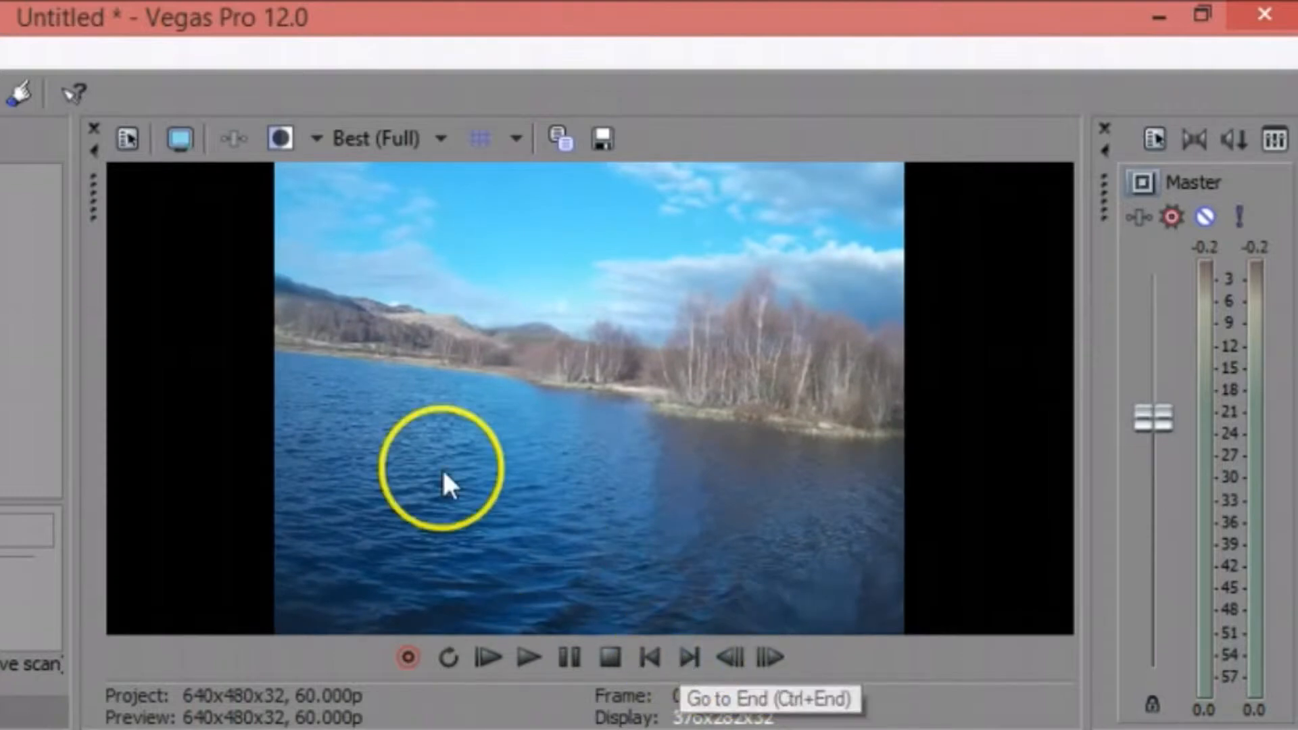
Step: Look over the project's video properties and the split-screen preview options without changing them
click(130, 137)
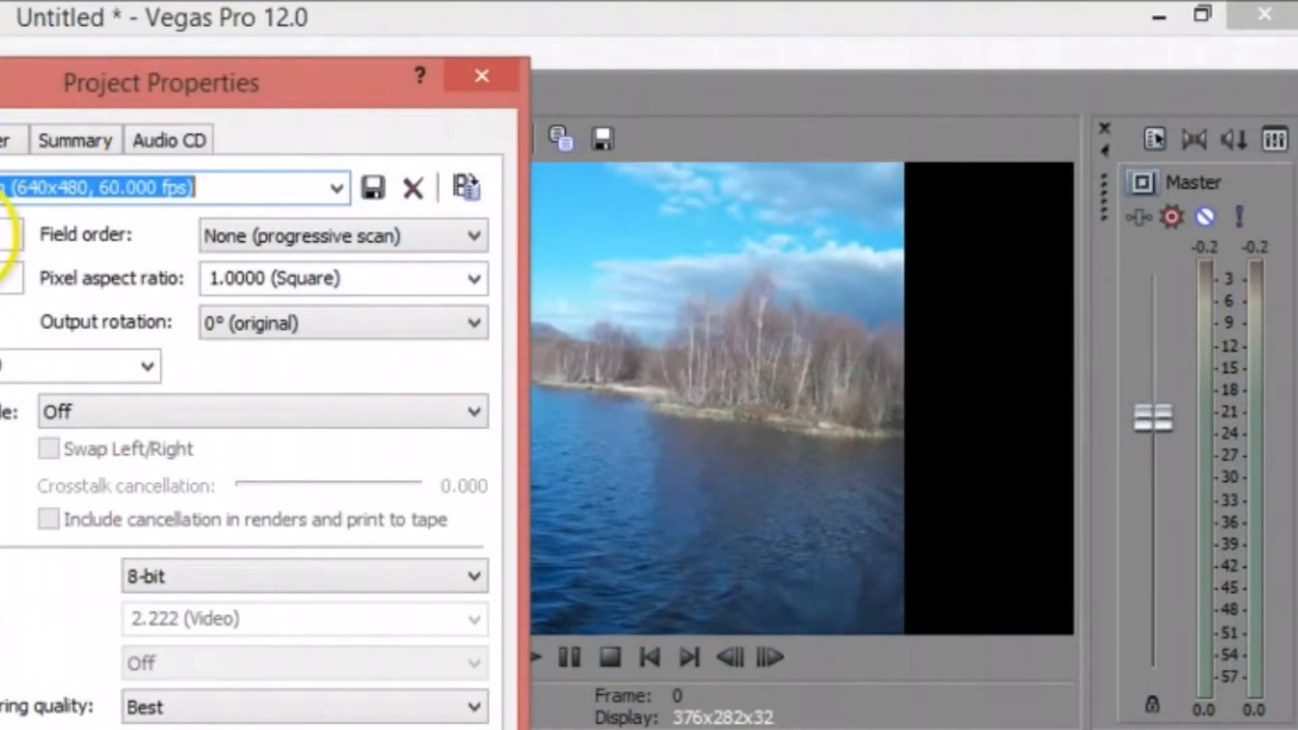
click(490, 75)
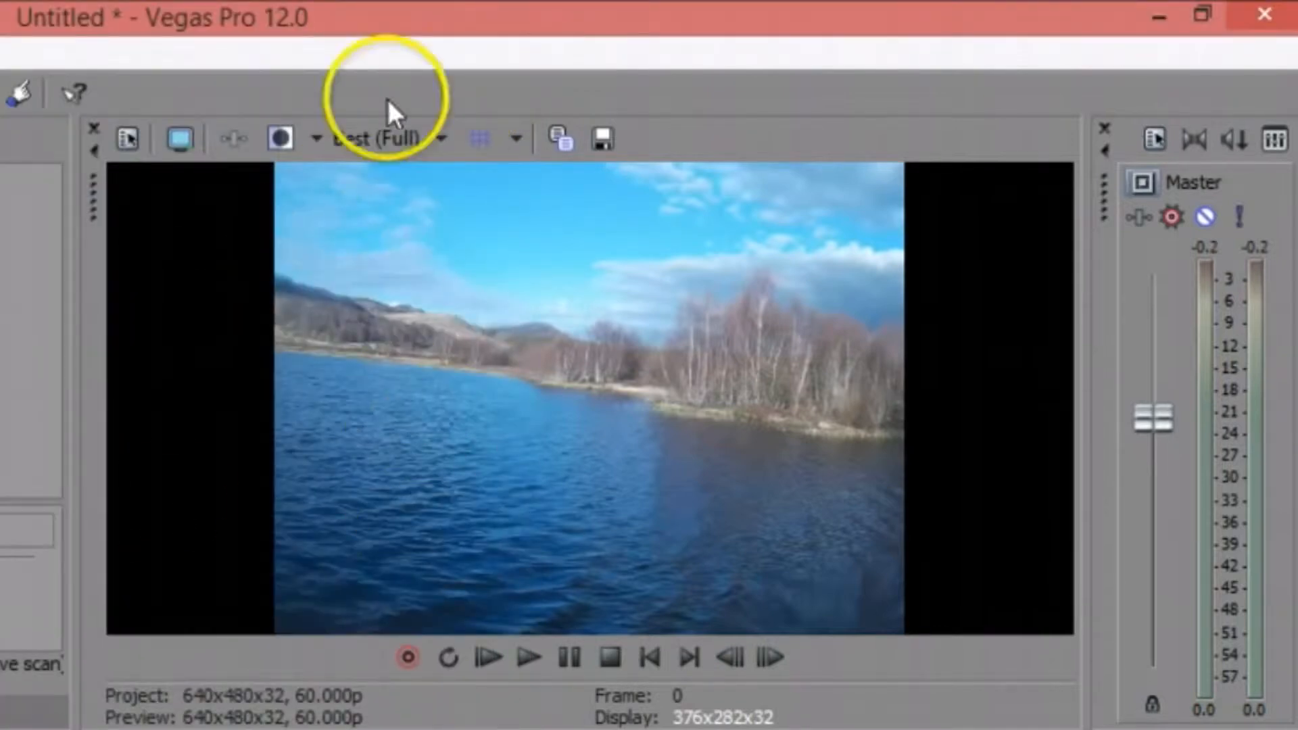
click(318, 140)
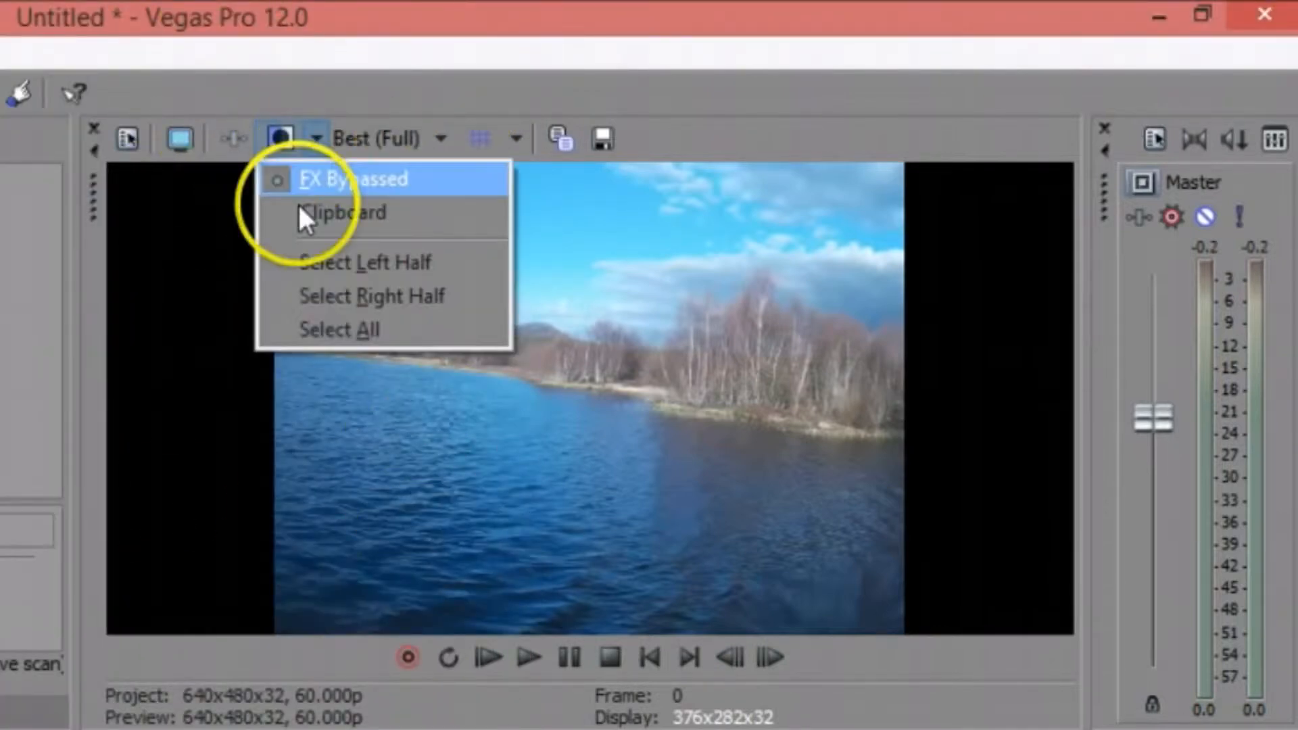
click(297, 132)
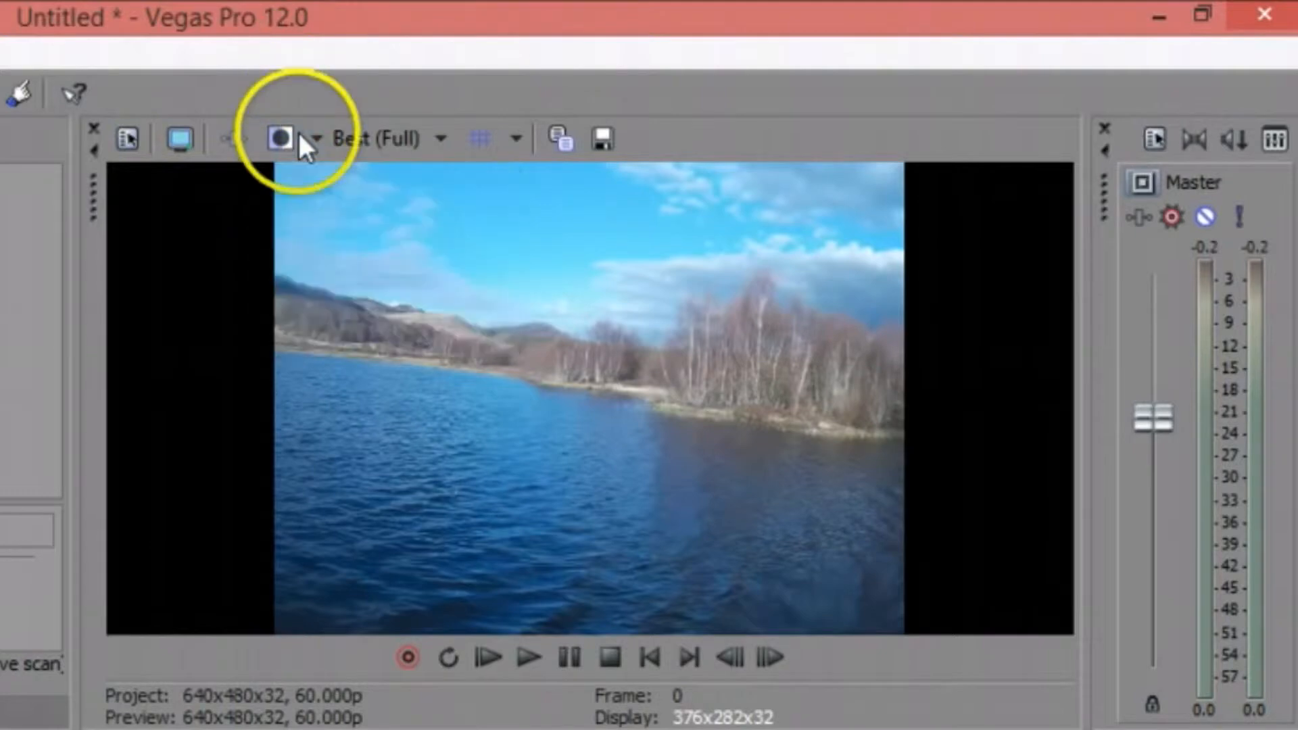
Step: Set the preview quality to Draft (Quarter), play the clip briefly to check it, and return to the start
click(436, 139)
mouse_move(439, 179)
click(613, 291)
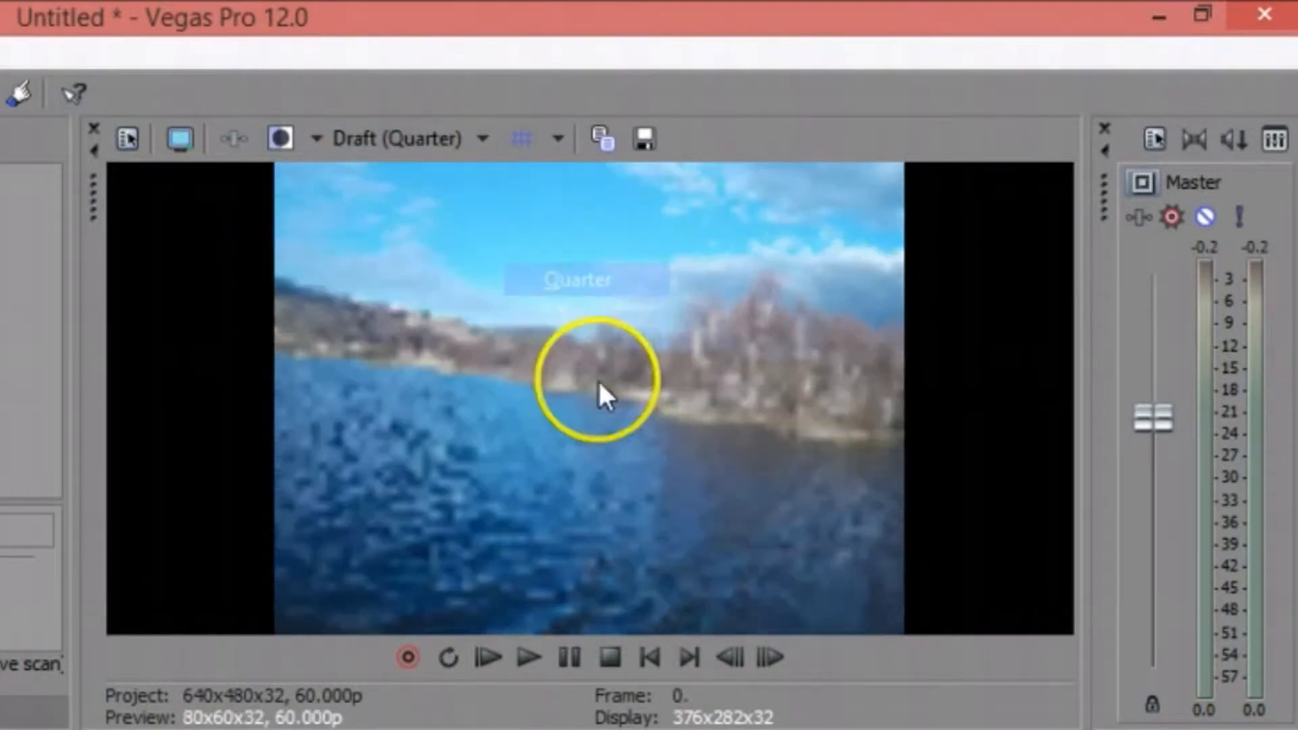
click(535, 658)
click(560, 659)
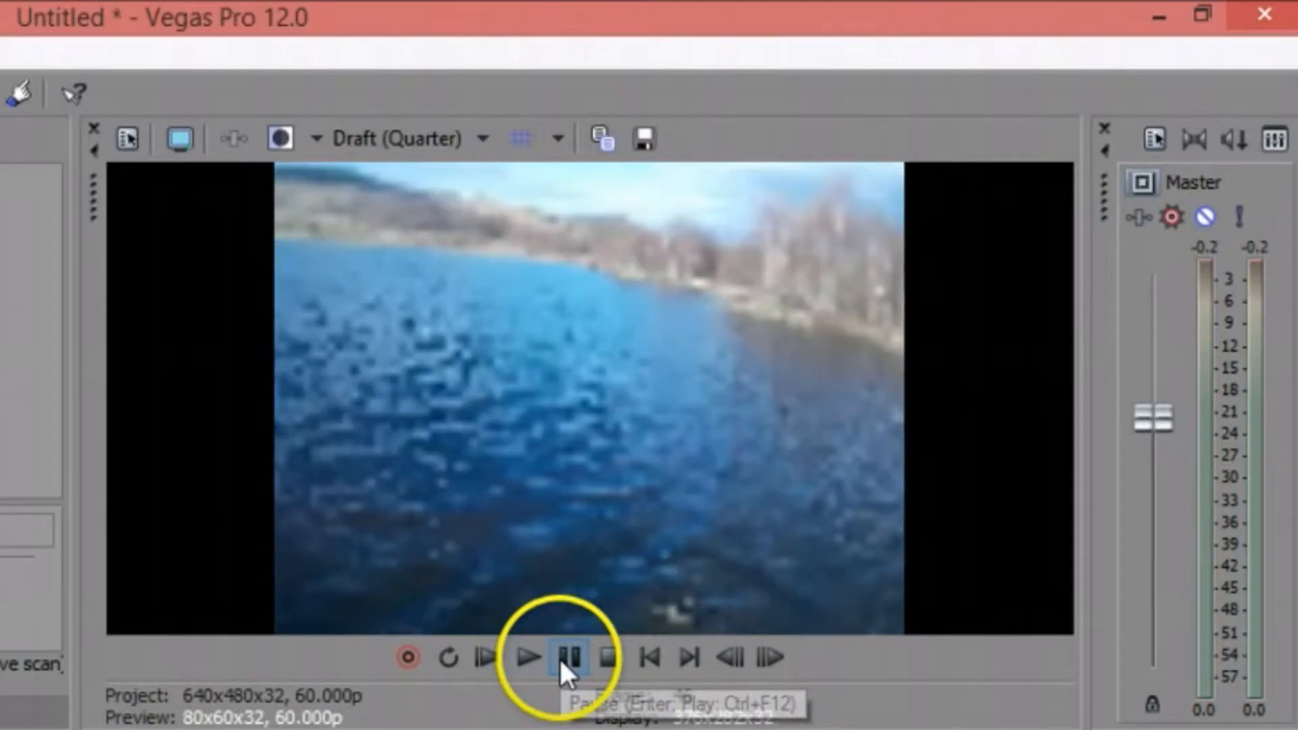
click(652, 656)
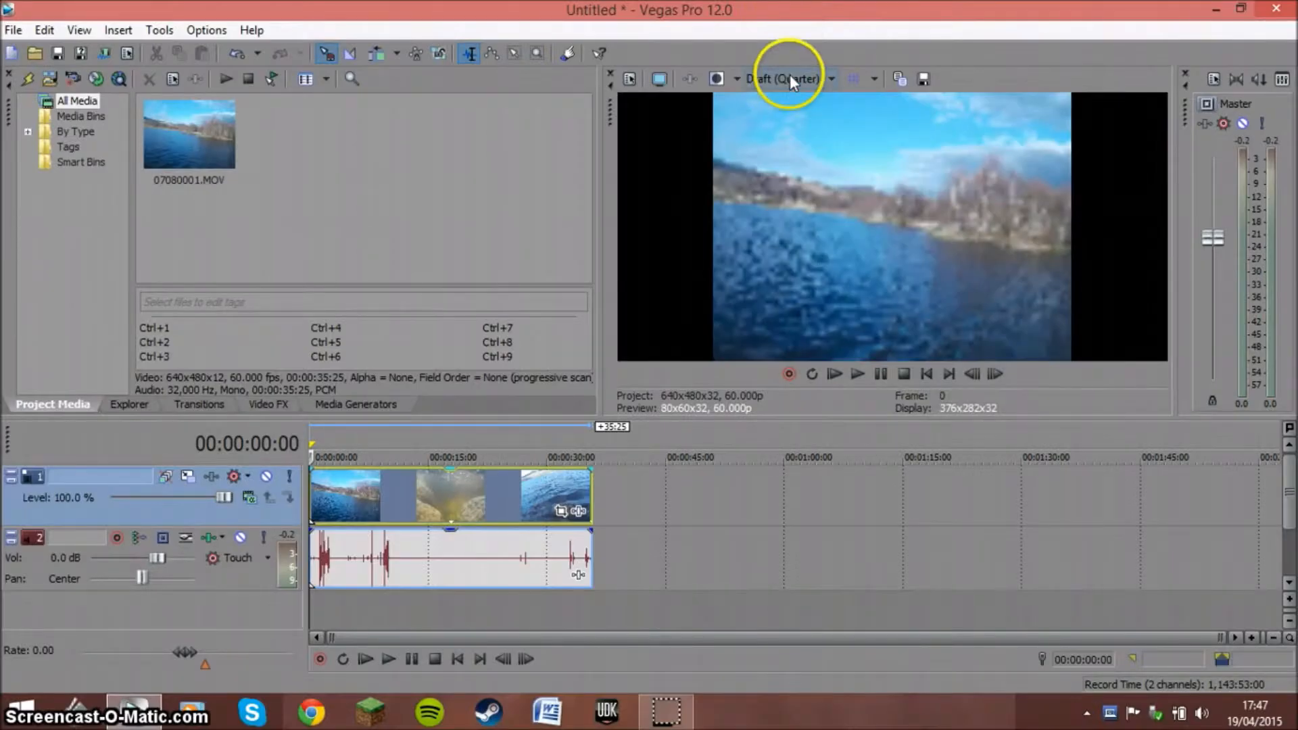
Step: Set the preview quality to Best (Full) and look over the preview overlay options
click(789, 80)
mouse_move(822, 167)
click(889, 174)
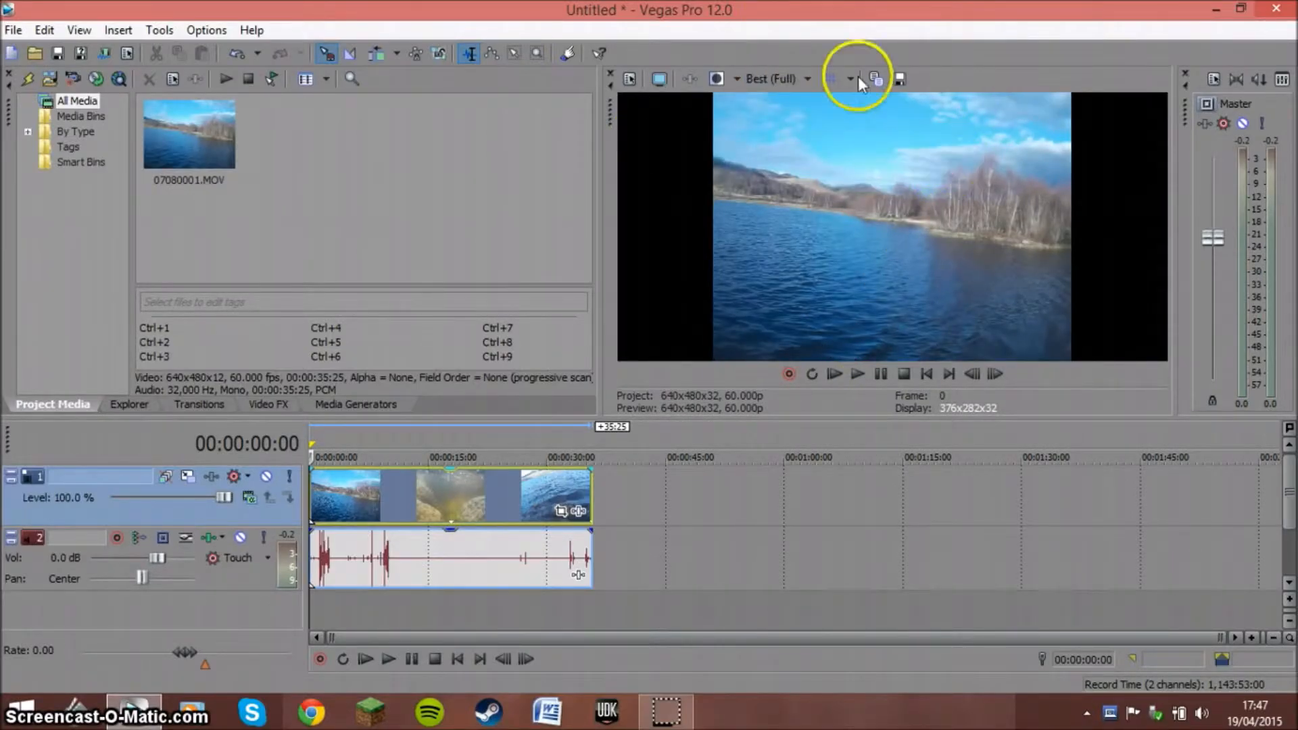
click(850, 77)
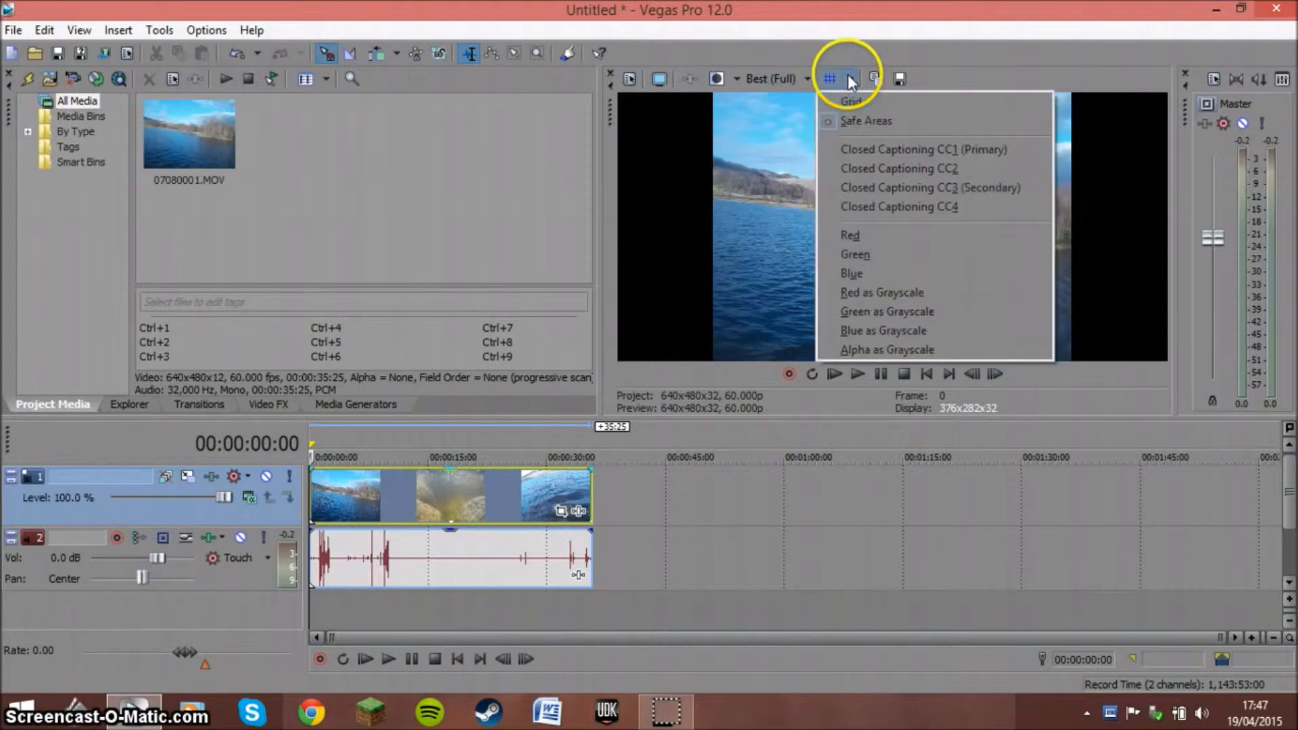
click(887, 49)
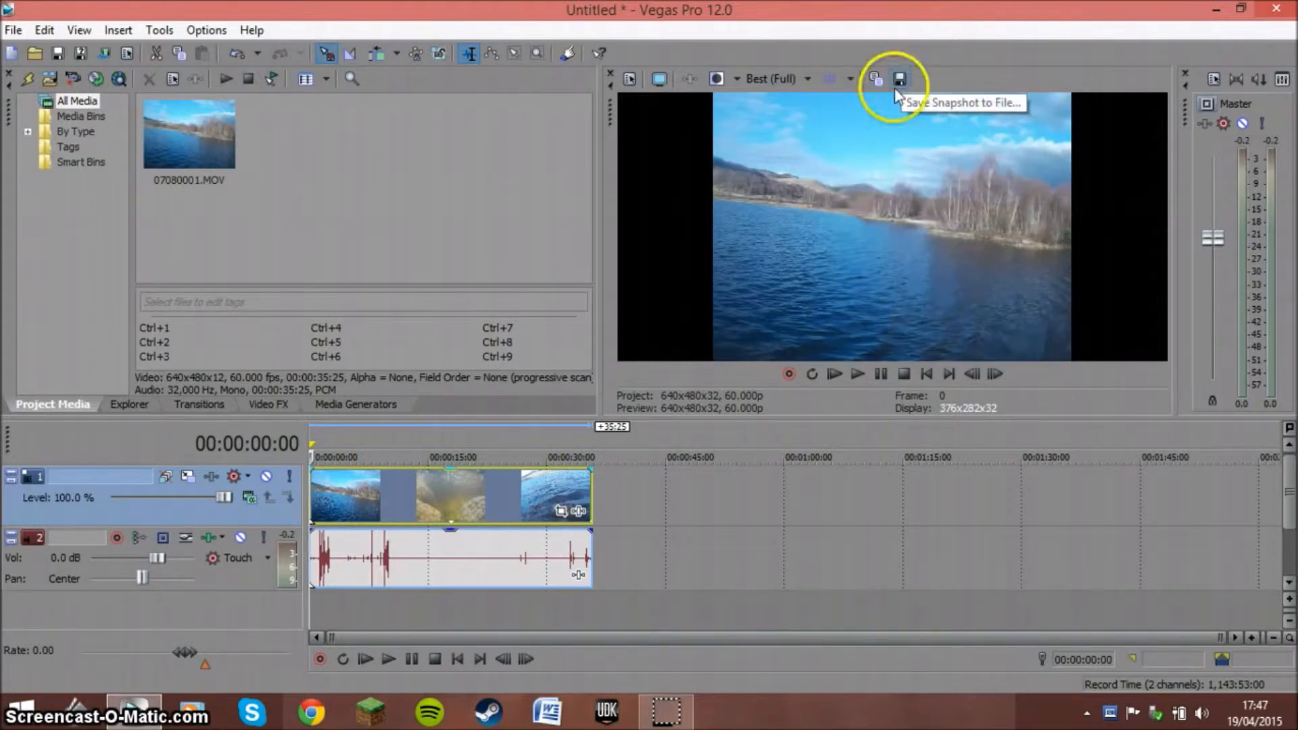
Step: Open the Save Snapshot to File dialog for the frame at 00:00:17:21 and close it without saving
click(449, 493)
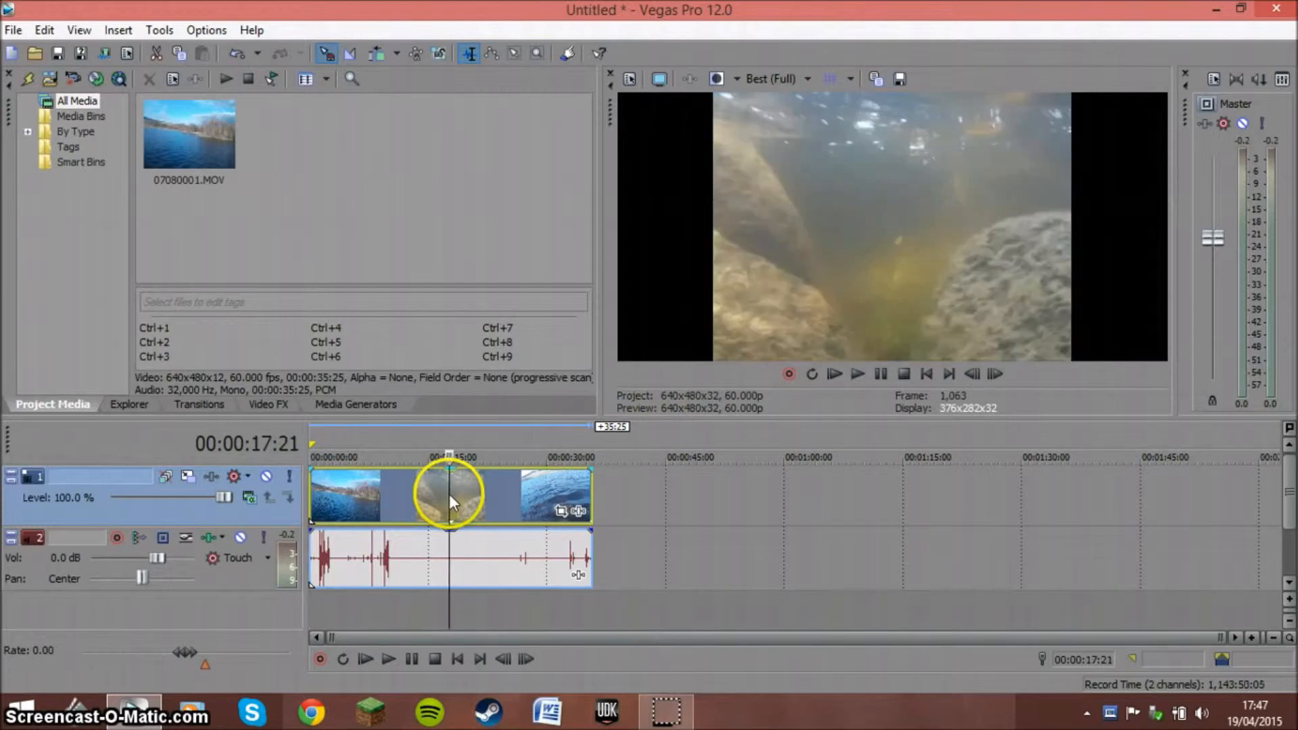
click(899, 80)
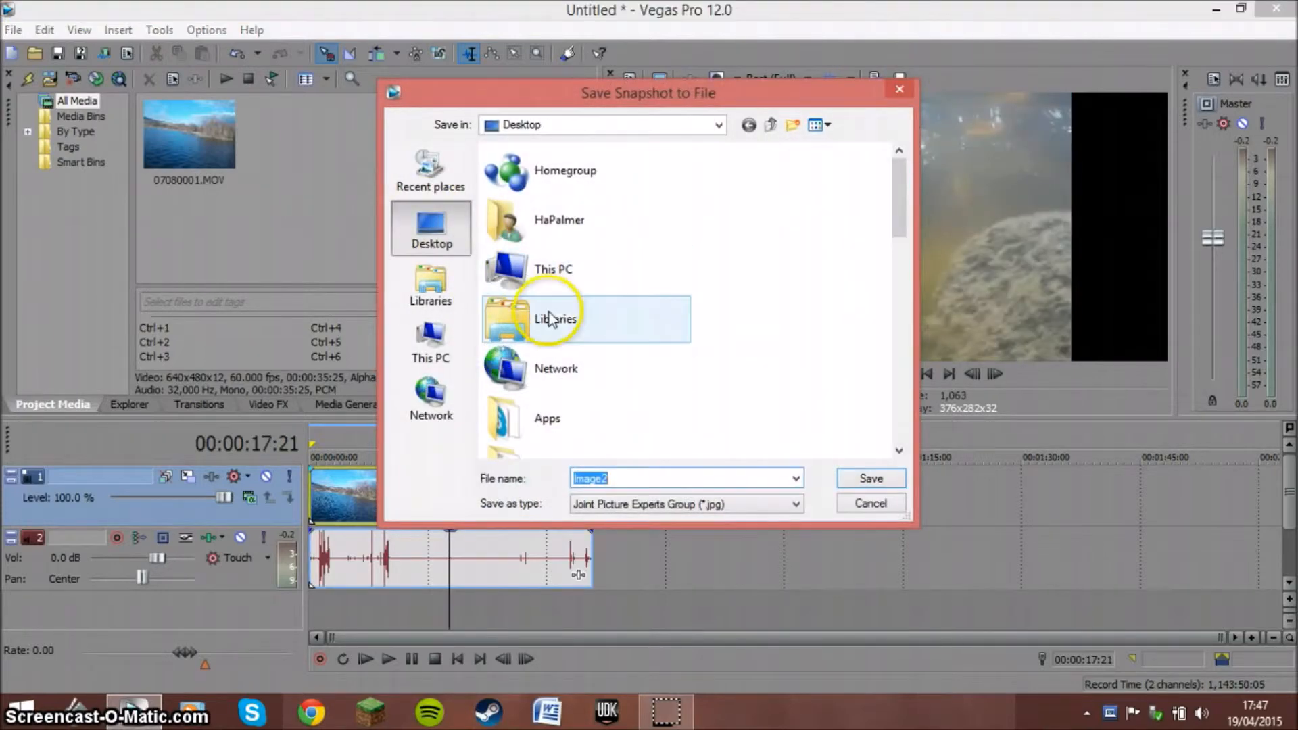
click(900, 89)
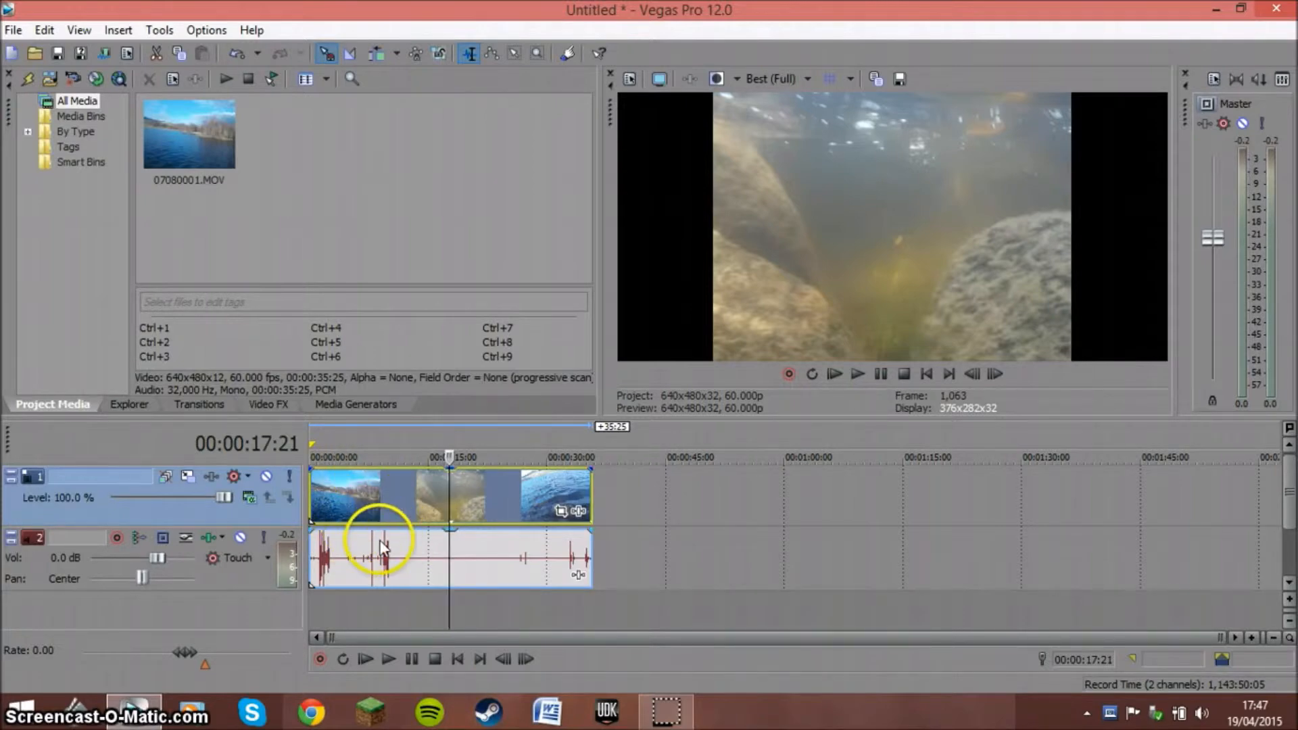
Step: Preview the clip at several points along the video track, including 00:00:07:28 and 00:00:01:06
click(372, 488)
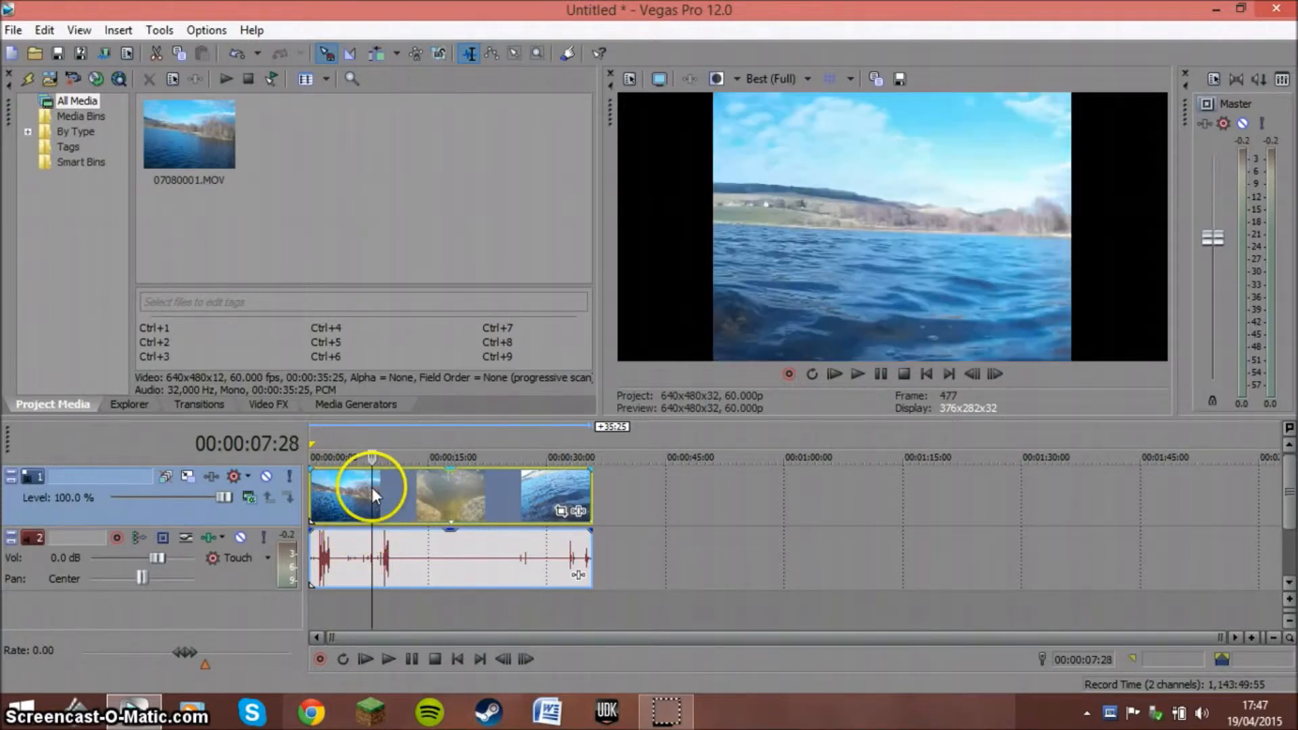
click(523, 493)
click(317, 486)
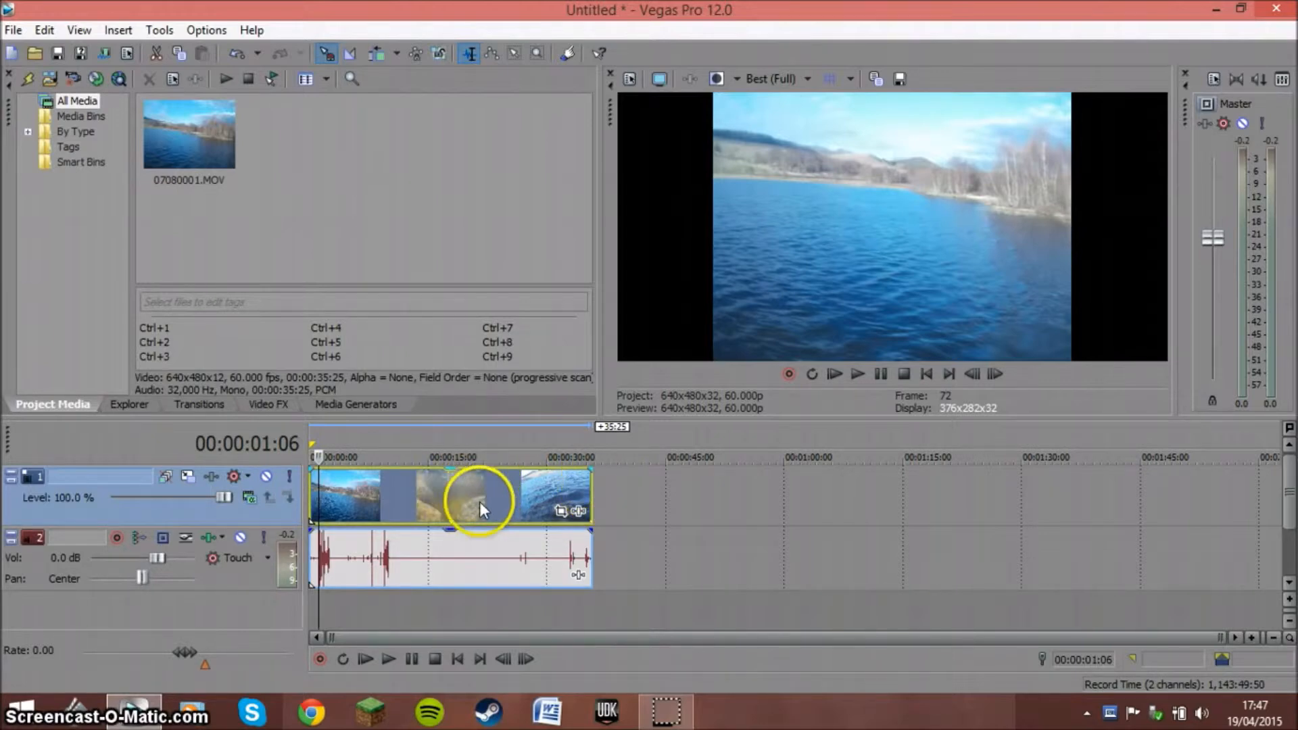
click(421, 493)
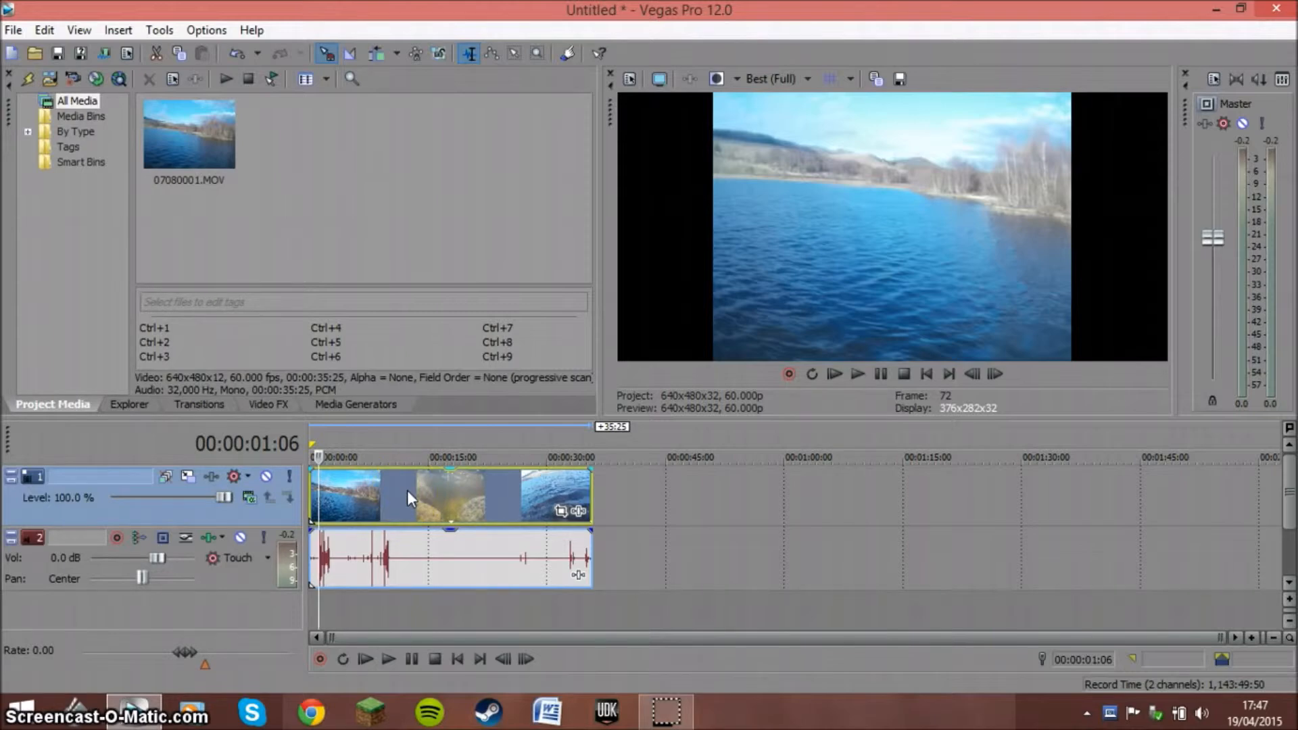
click(361, 490)
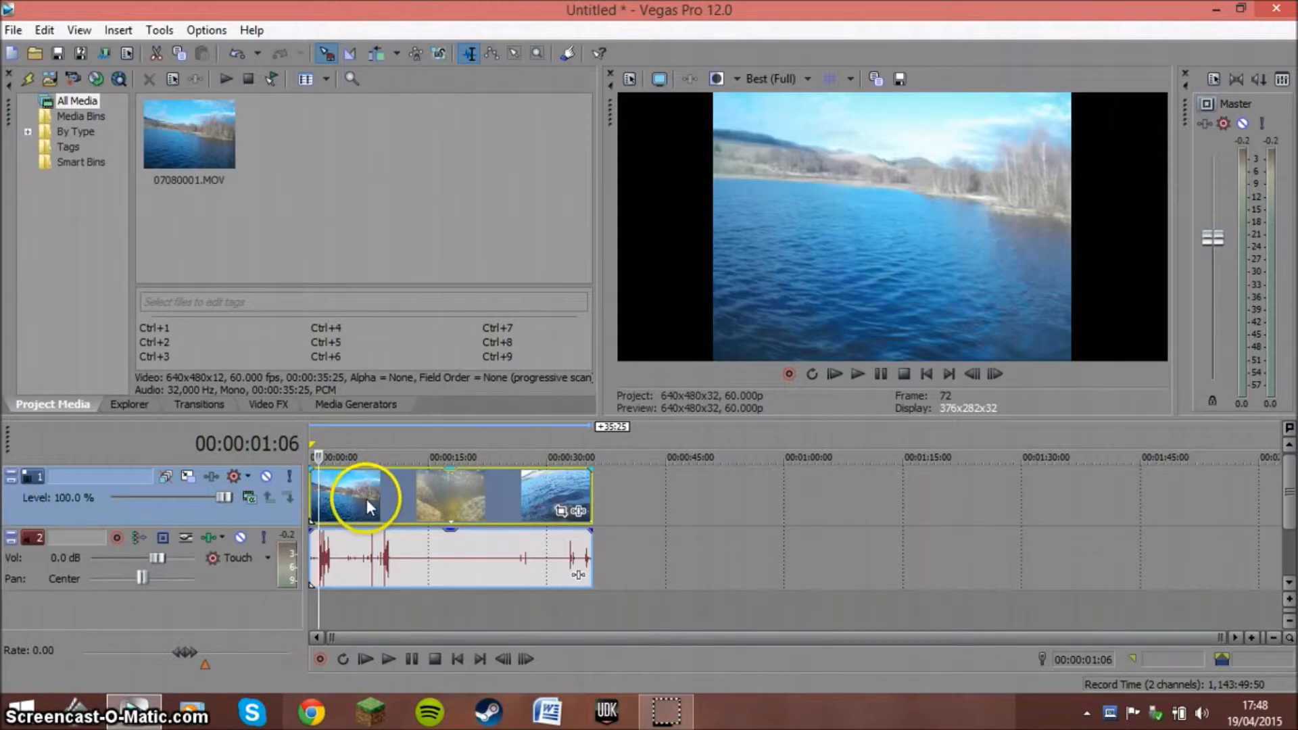
Step: Split the clip's video and audio at 00:00:08:02
click(363, 489)
mouse_move(362, 488)
mouse_down()
mouse_move(560, 497)
mouse_move(354, 491)
mouse_move(371, 488)
mouse_up()
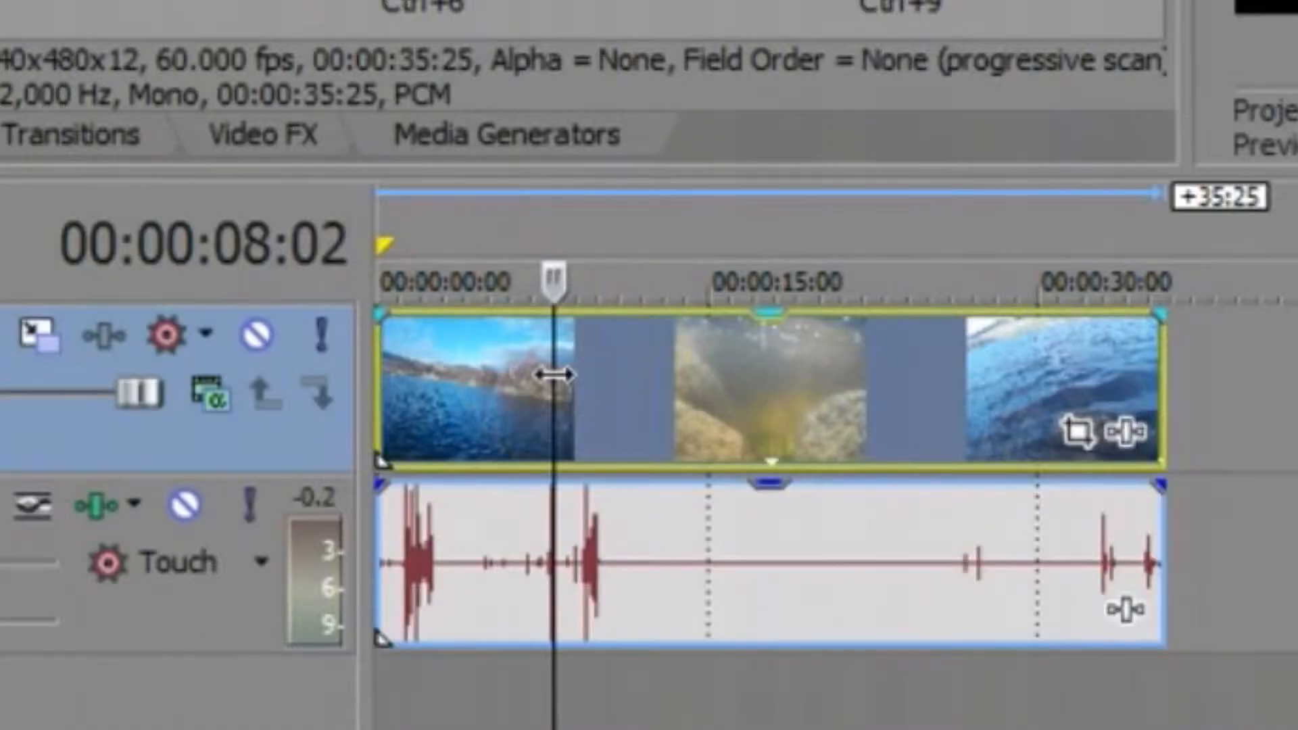
key(s)
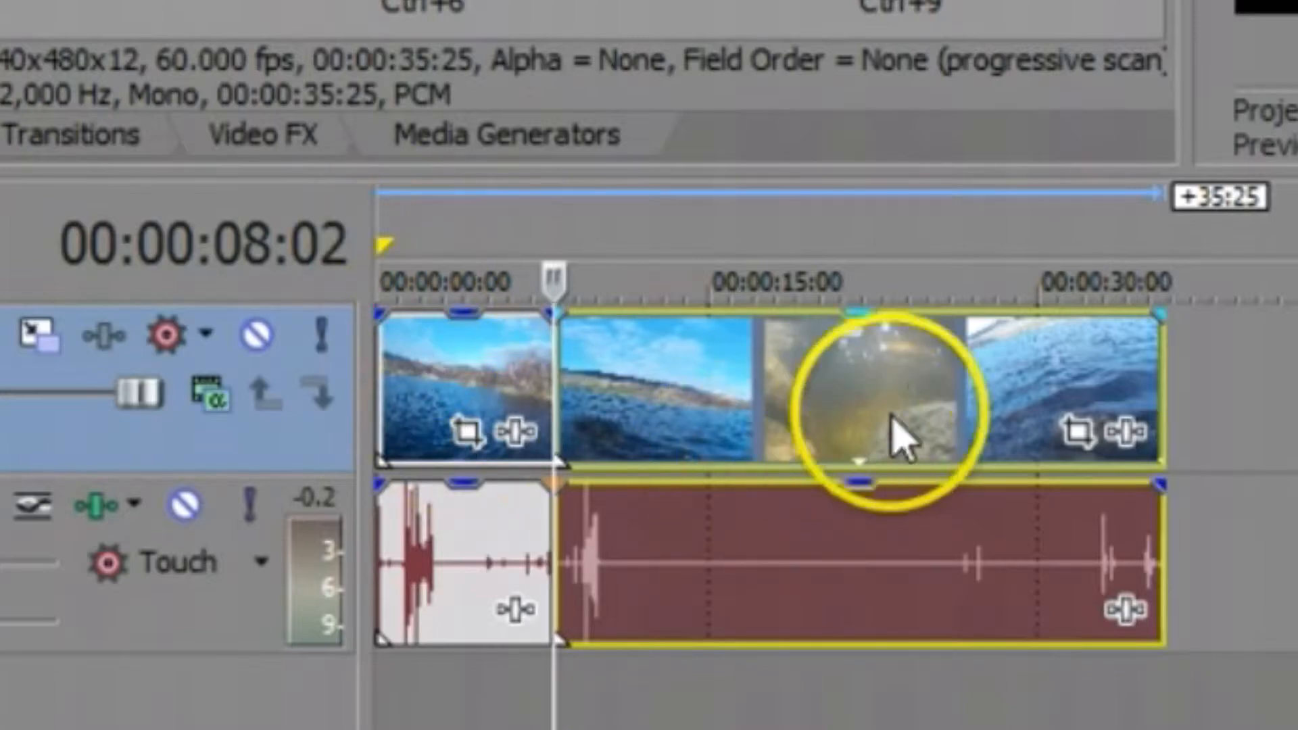
Step: Split the second segment's video and audio at 00:00:24:06
click(911, 394)
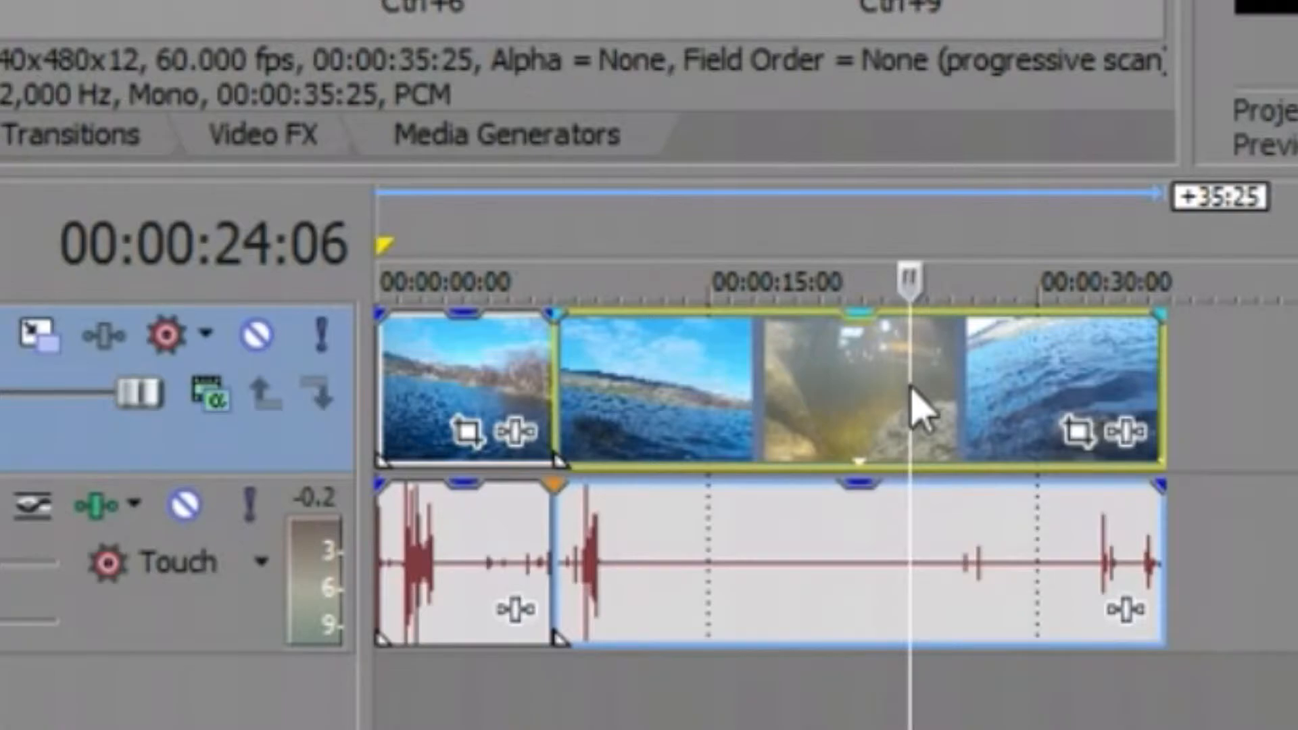
key(s)
Step: Select the last video segment and place the playhead at 00:00:26:00
click(936, 395)
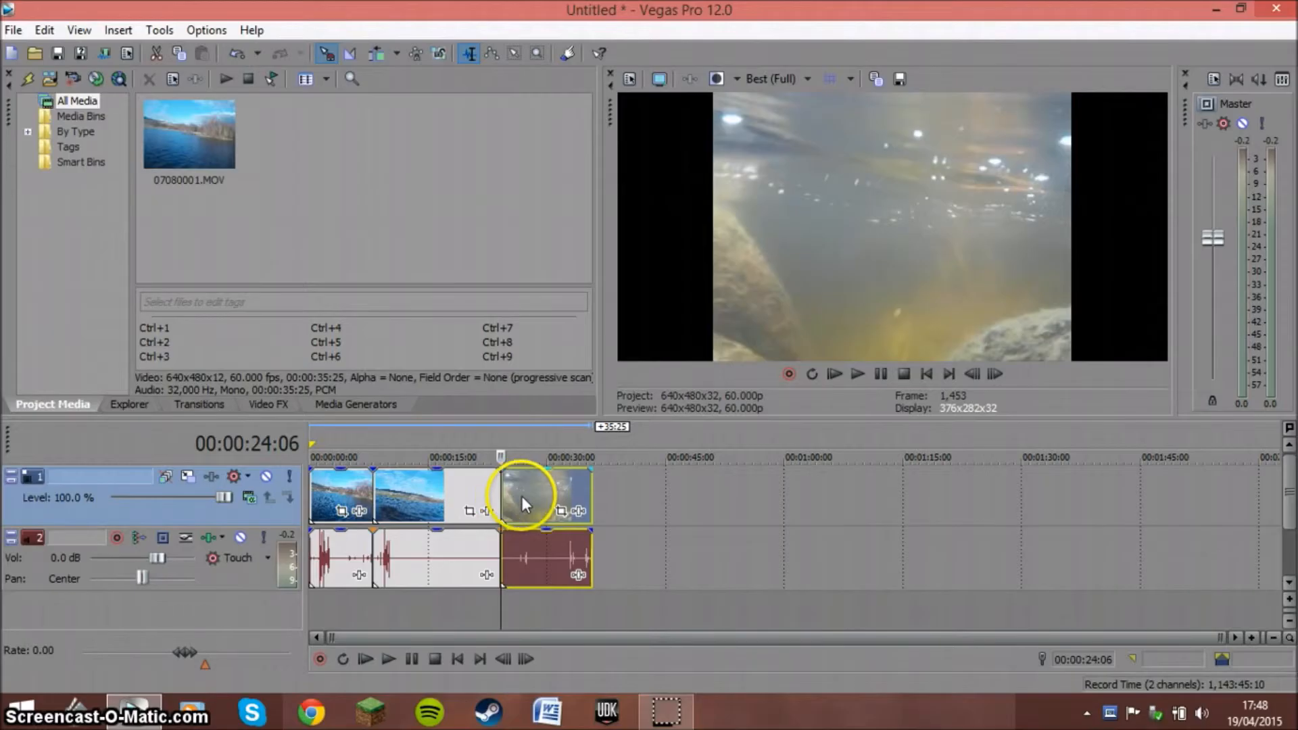
mouse_move(960, 392)
mouse_down()
mouse_move(975, 372)
mouse_move(951, 376)
mouse_up()
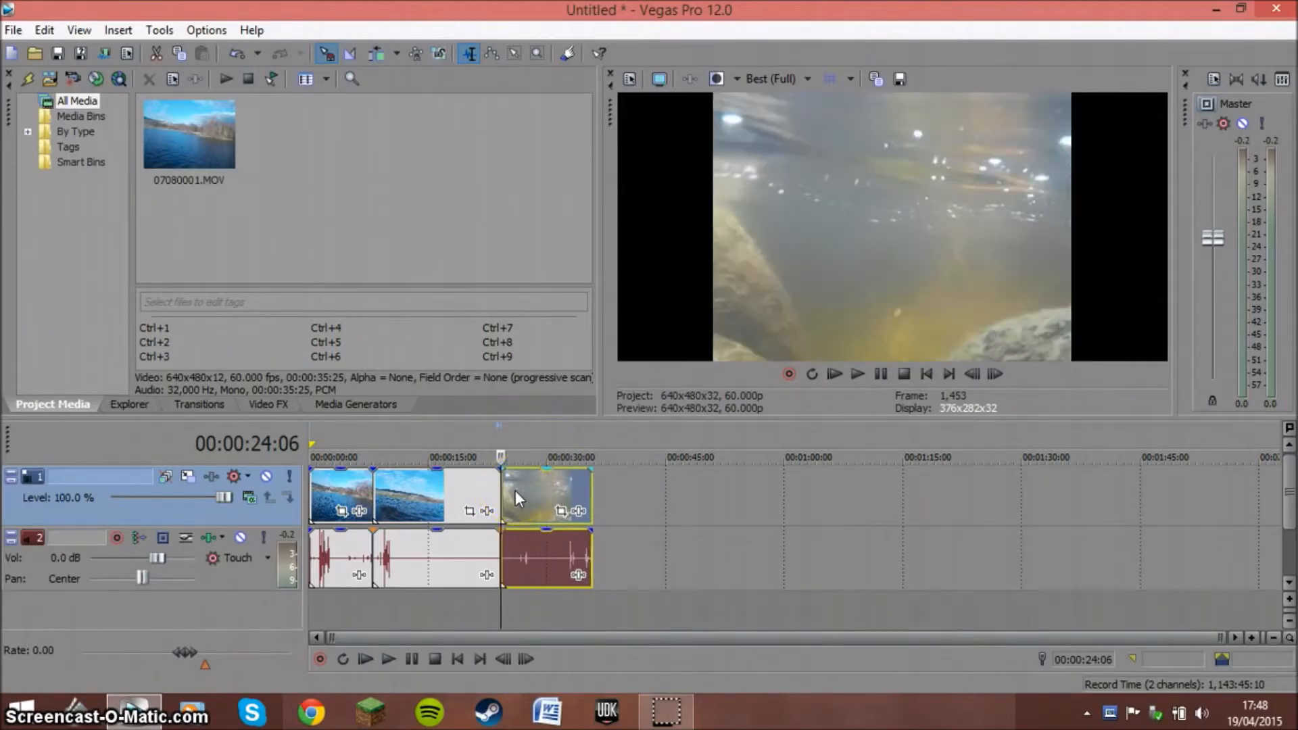
click(515, 490)
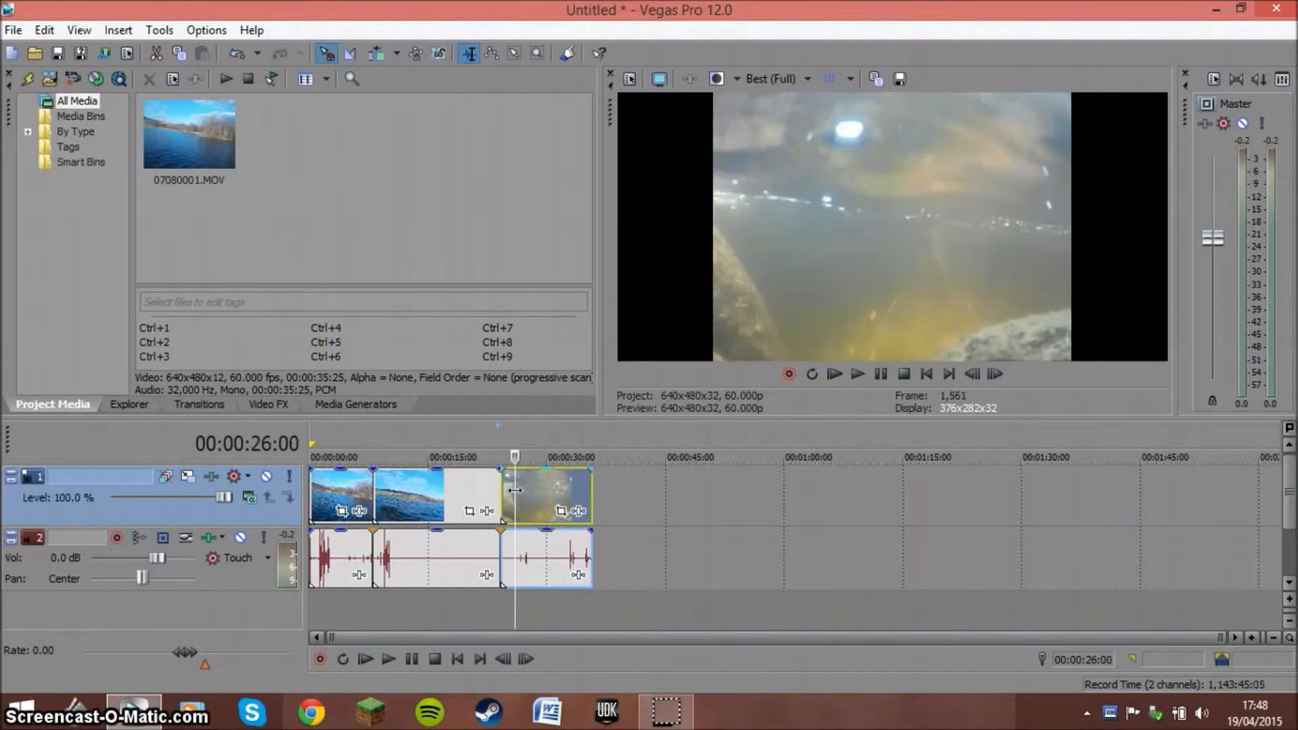
Step: Undo both splits so the video and audio form one continuous clip
click(408, 477)
click(423, 479)
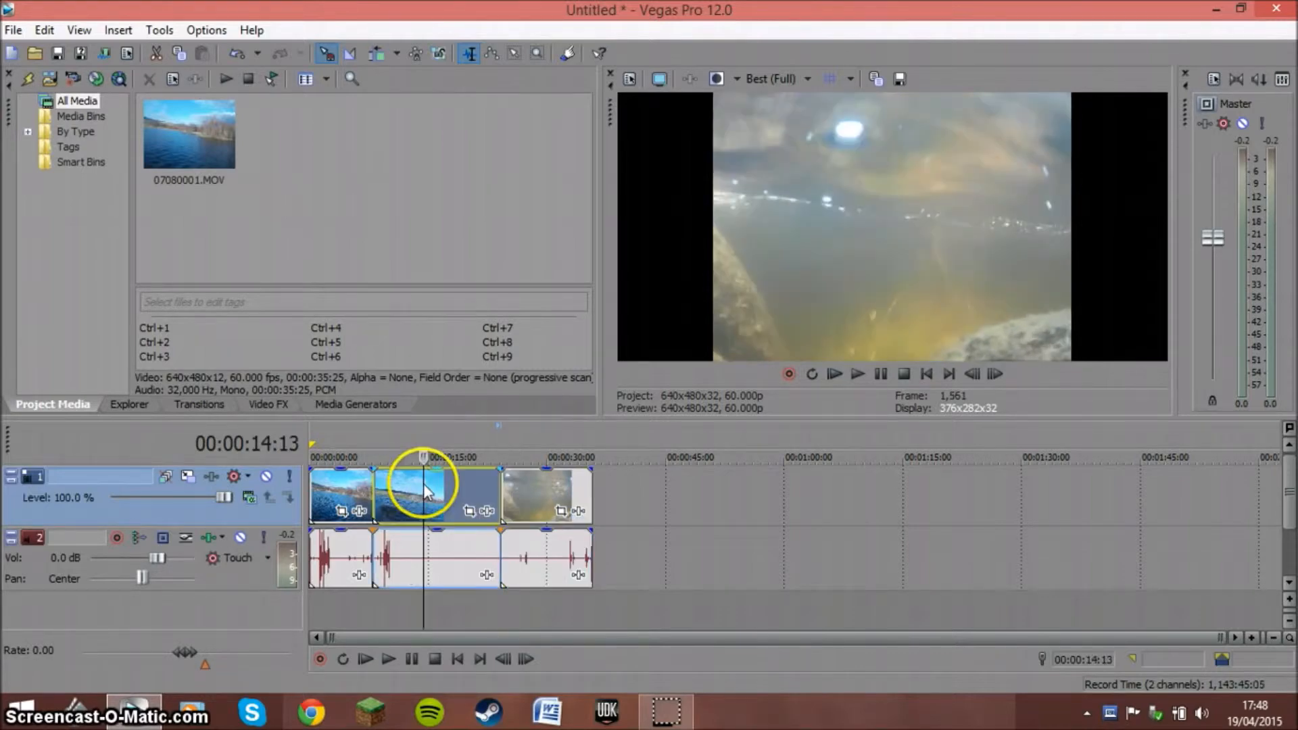
click(239, 51)
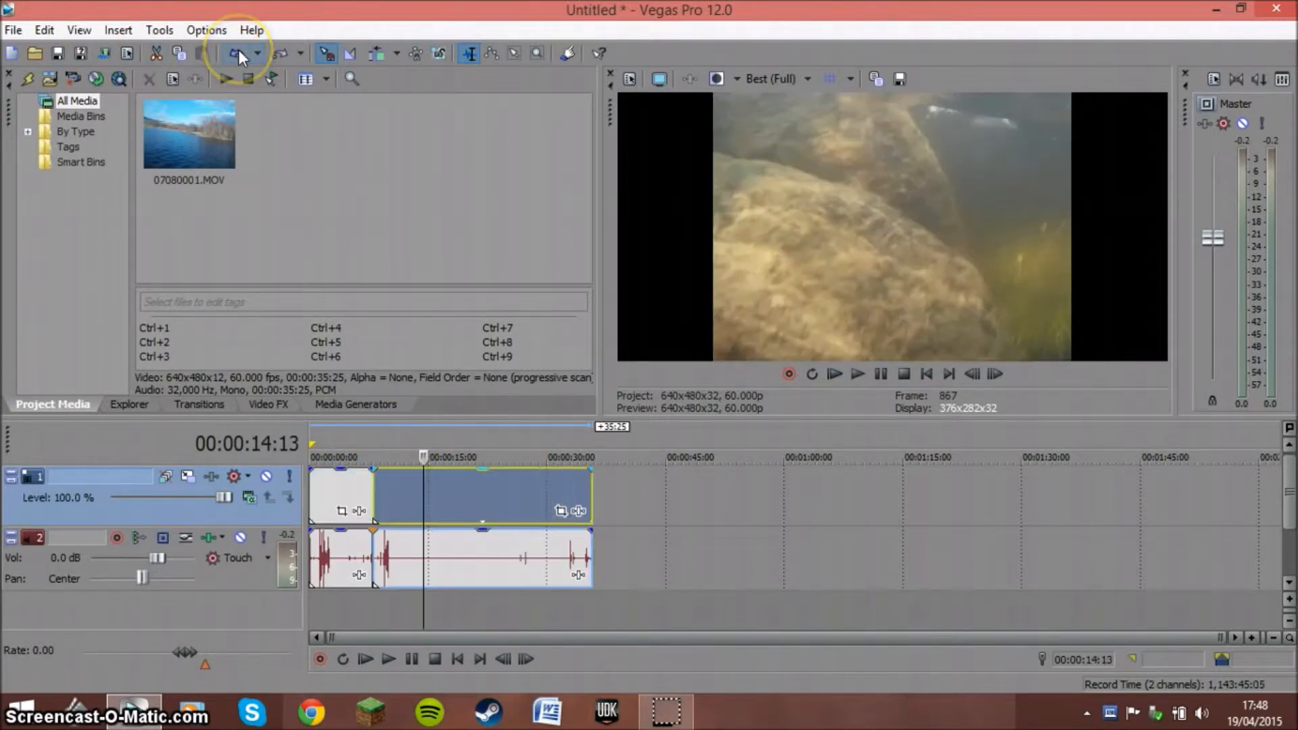
click(238, 51)
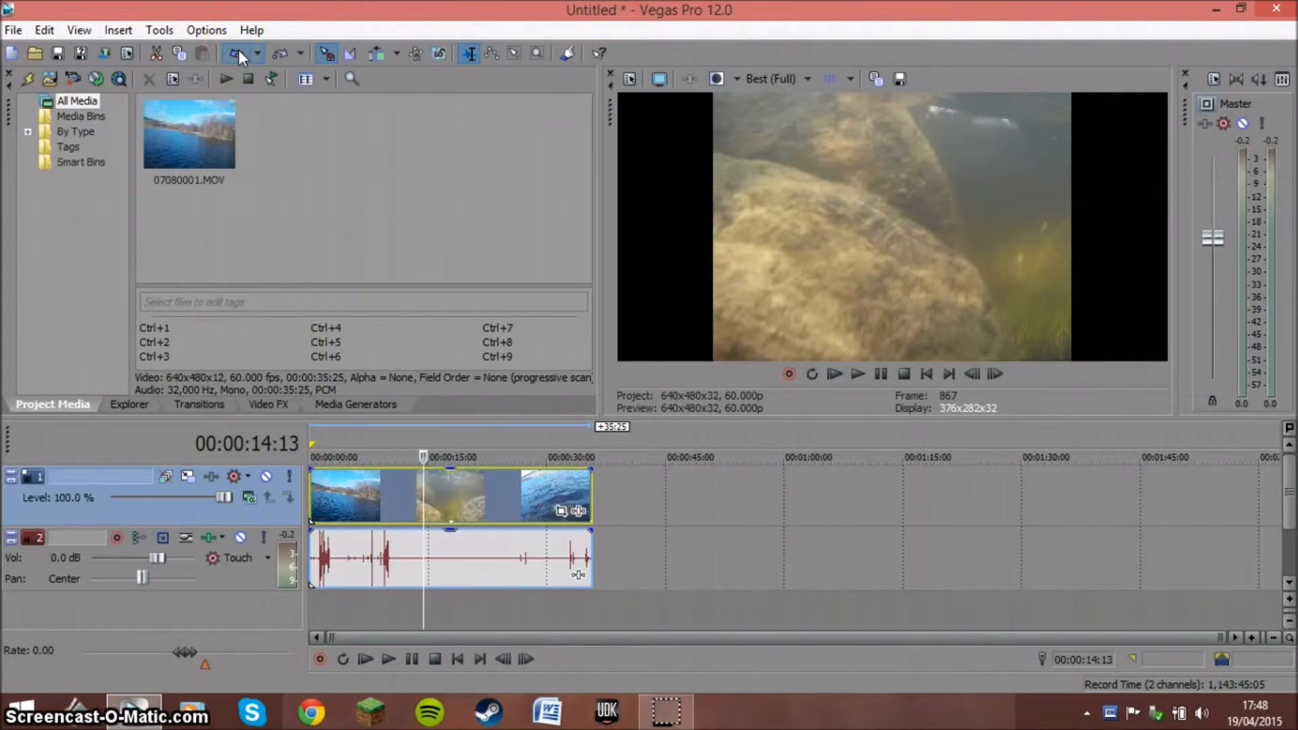
Step: Trim the clip's start by about 7:28 and its end by about 16:26, and move it to the start of the timeline
click(364, 485)
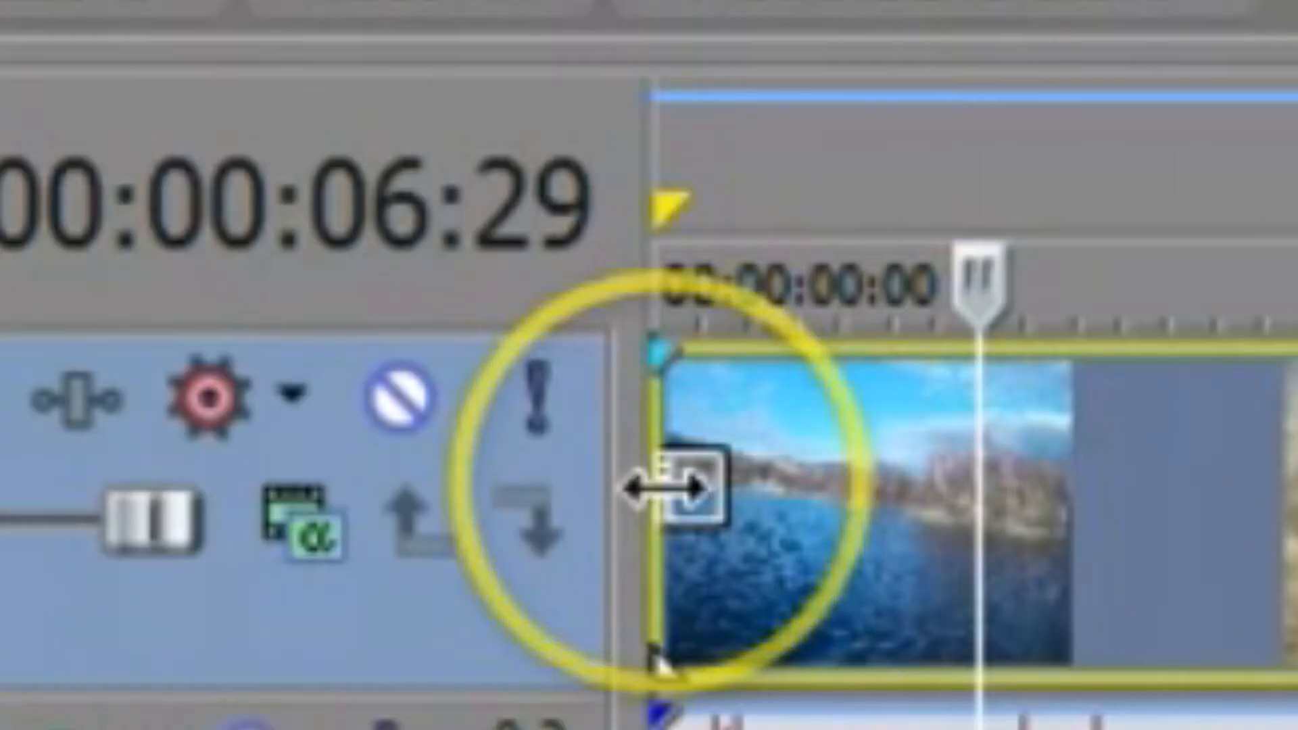
drag(667, 487, 1021, 530)
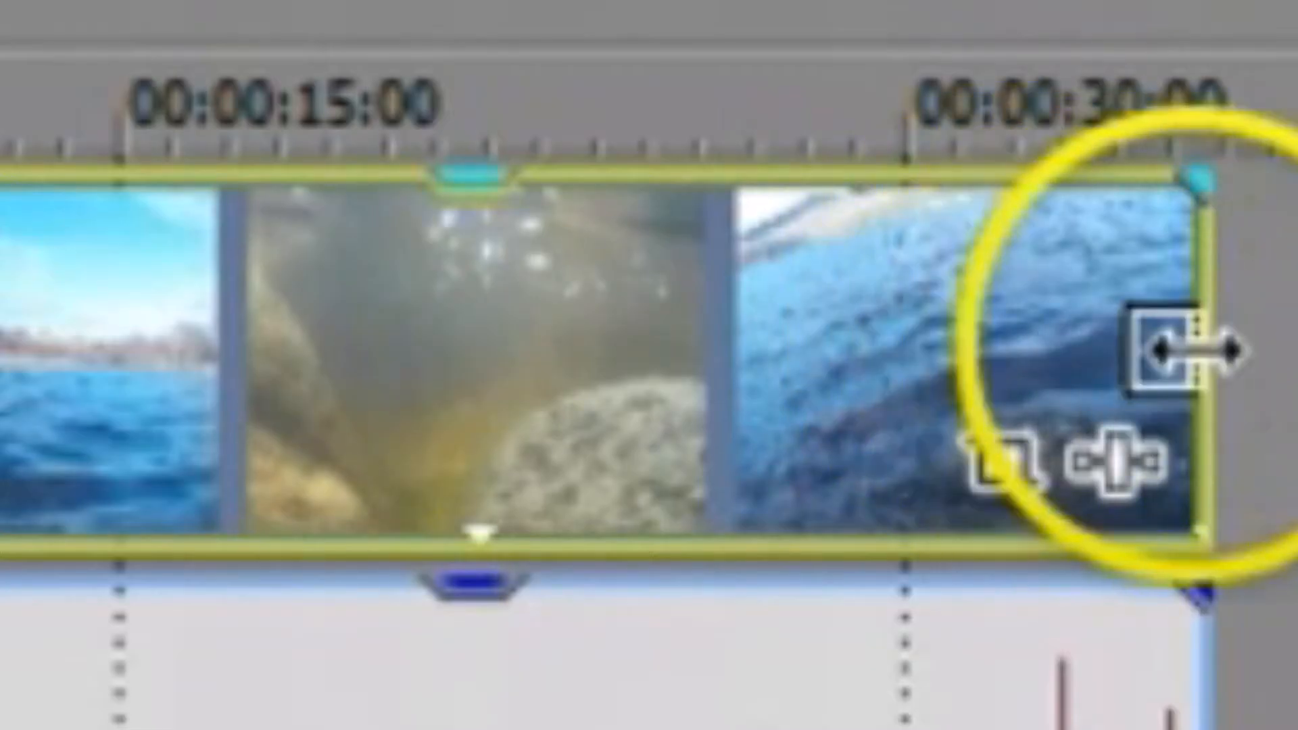
drag(1197, 350, 297, 355)
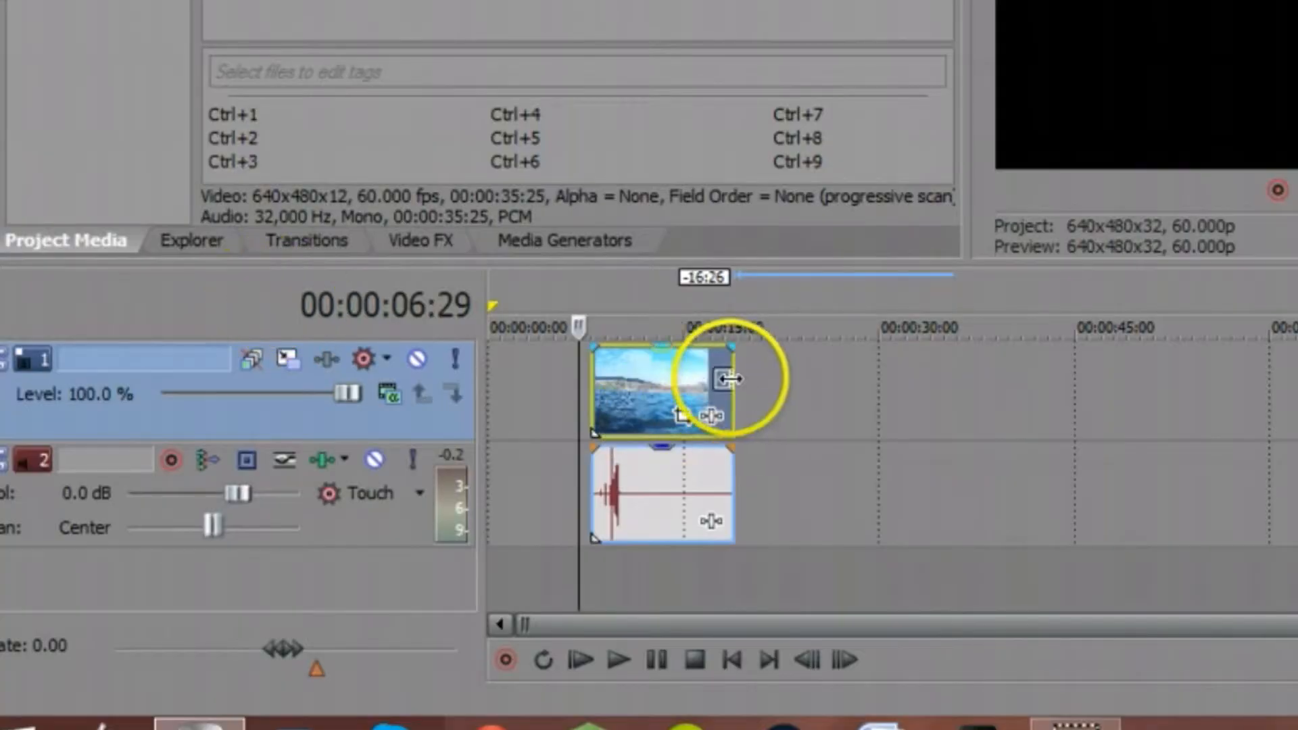
drag(614, 347, 509, 412)
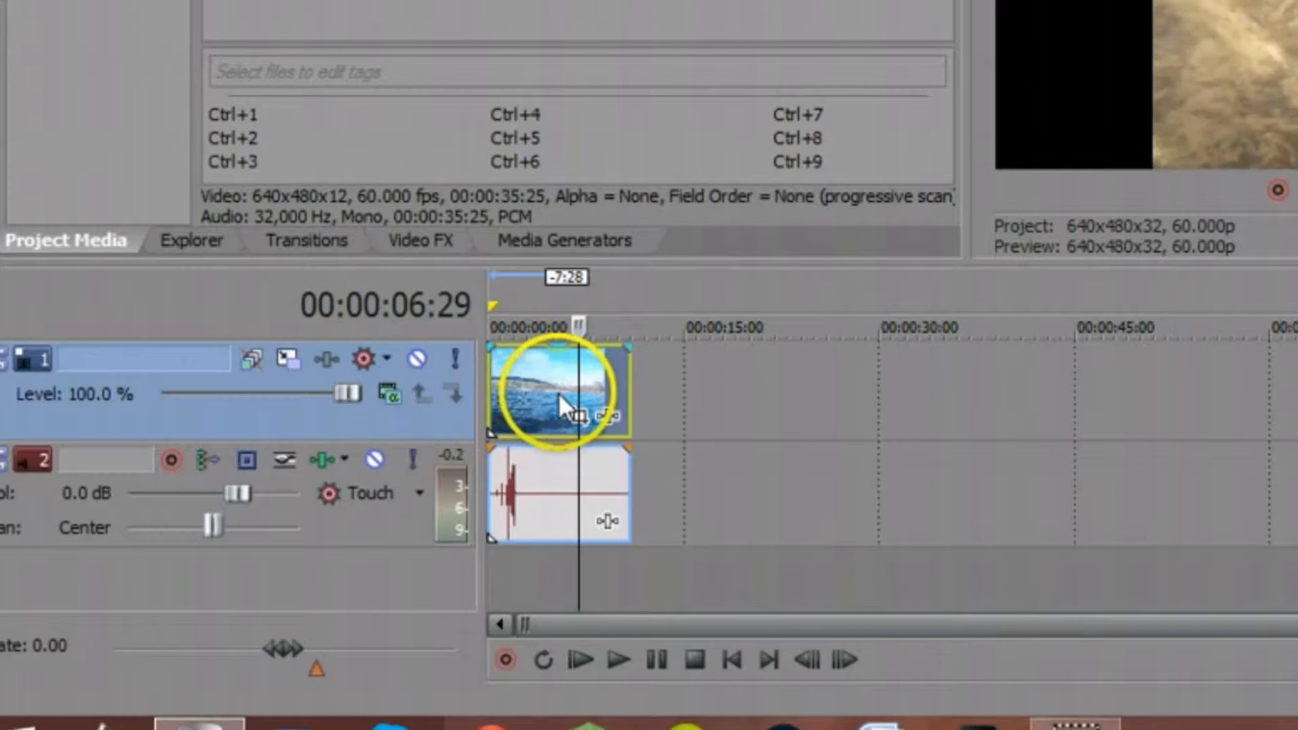
Step: Delete the trimmed clip with its audio event selected, and undo the deletion
click(528, 532)
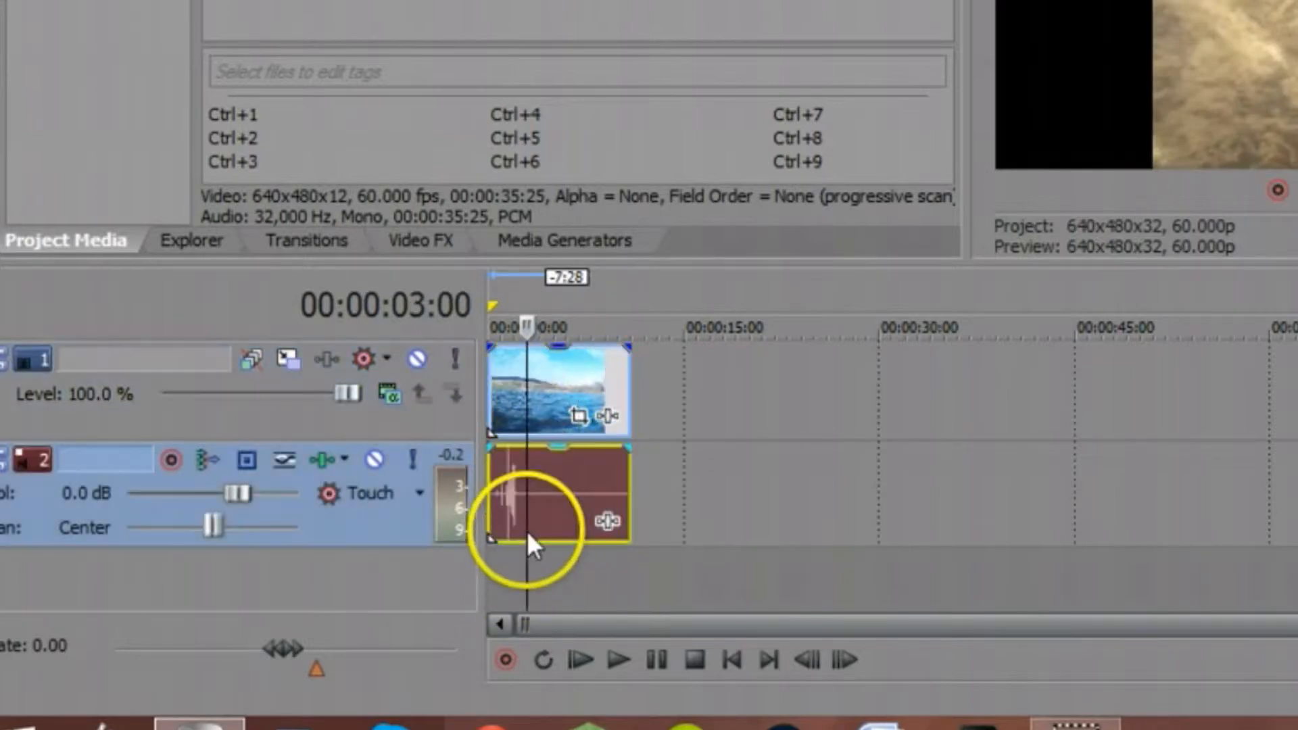
click(501, 520)
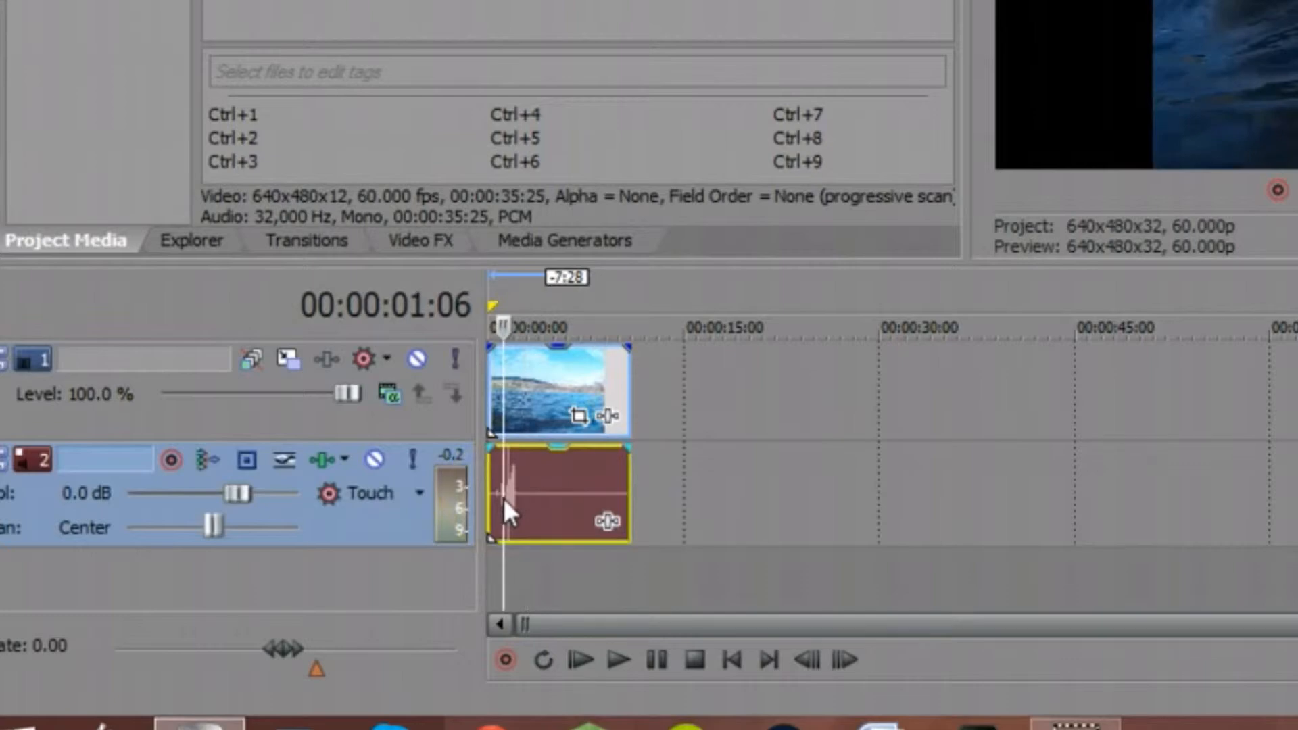
key(Delete)
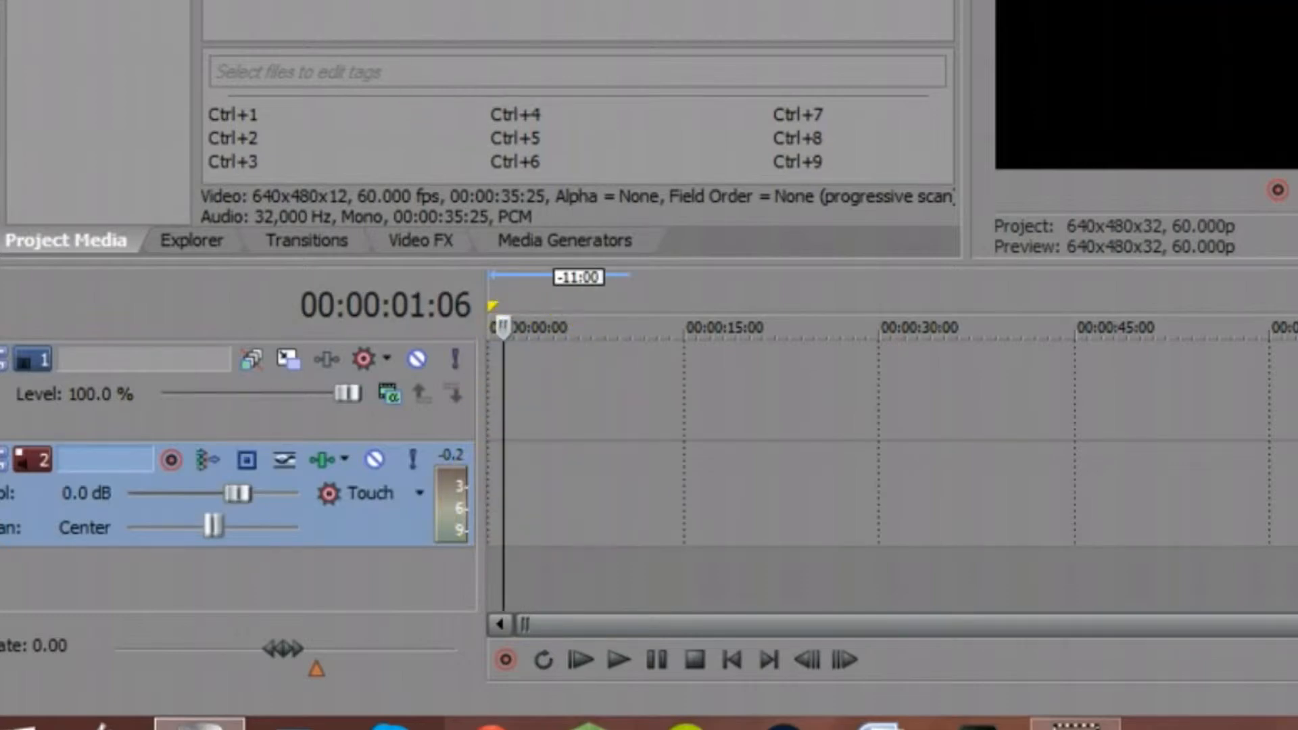
key(ctrl+z)
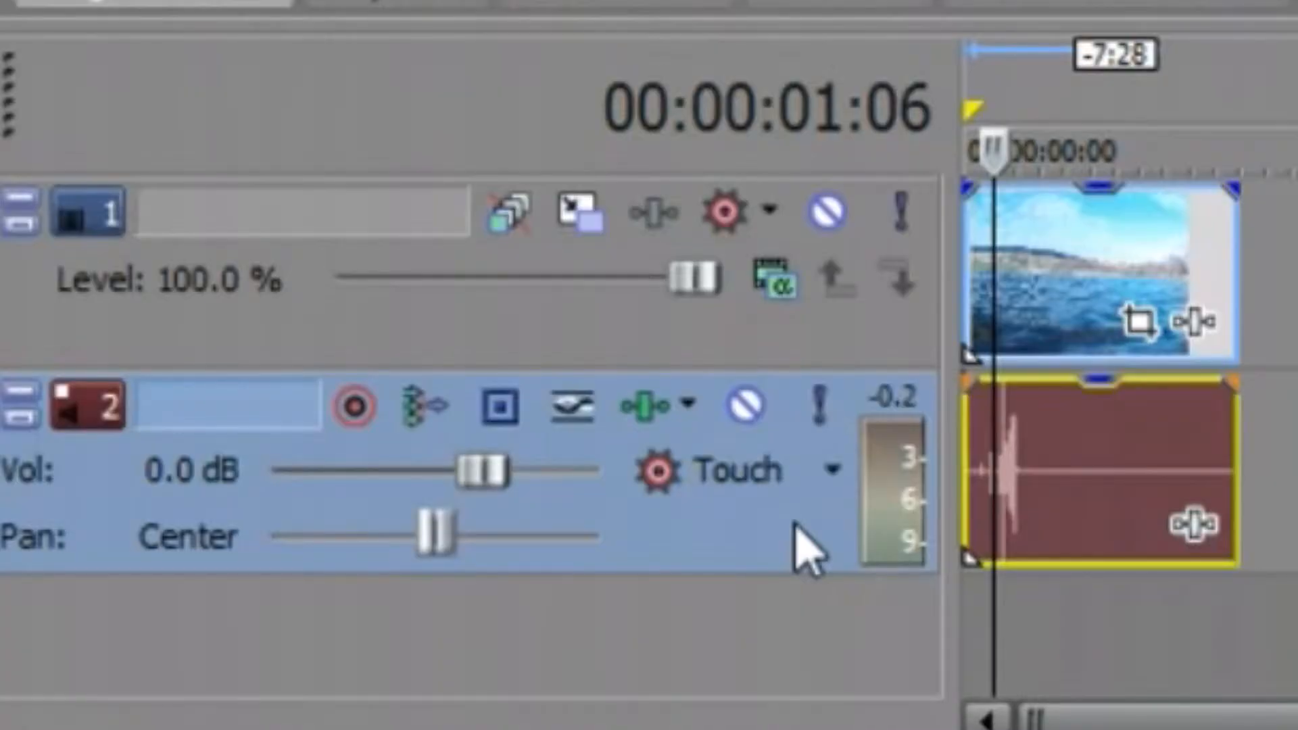
Step: Delete the clip's entire audio track and undo the deletion
key(Delete)
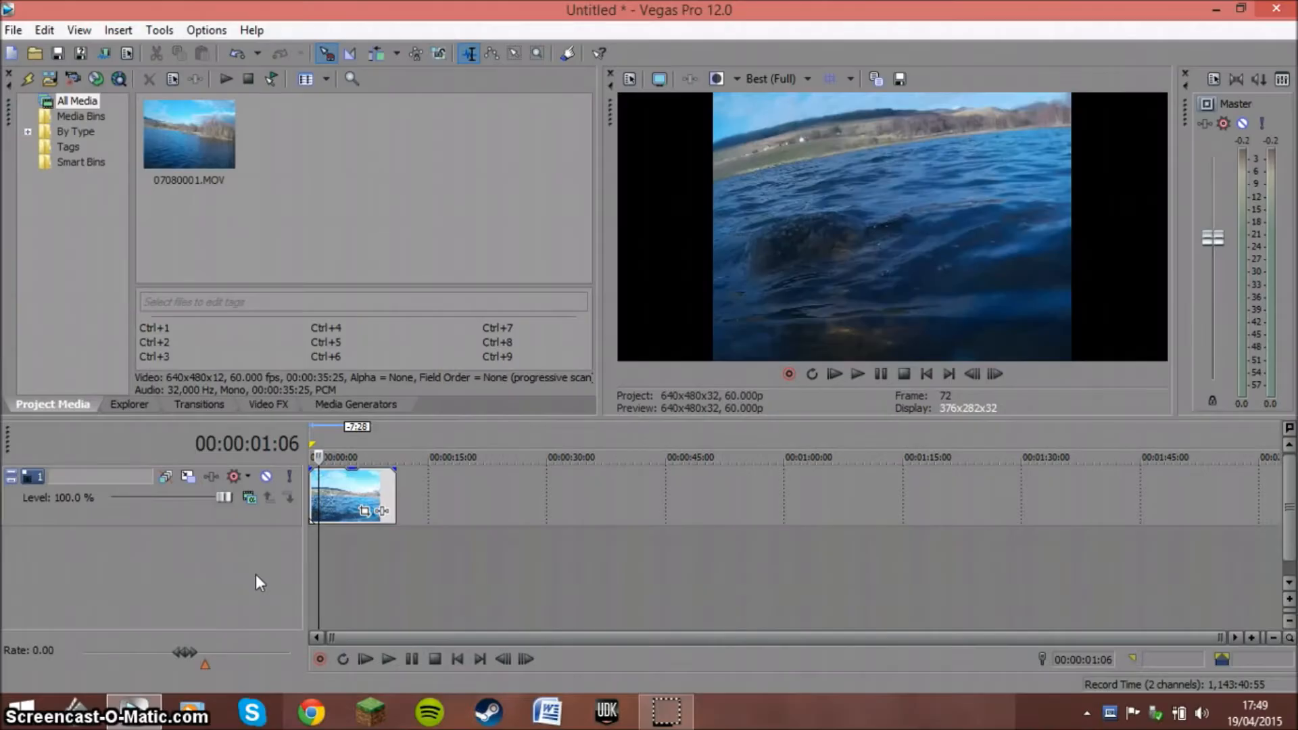
click(366, 48)
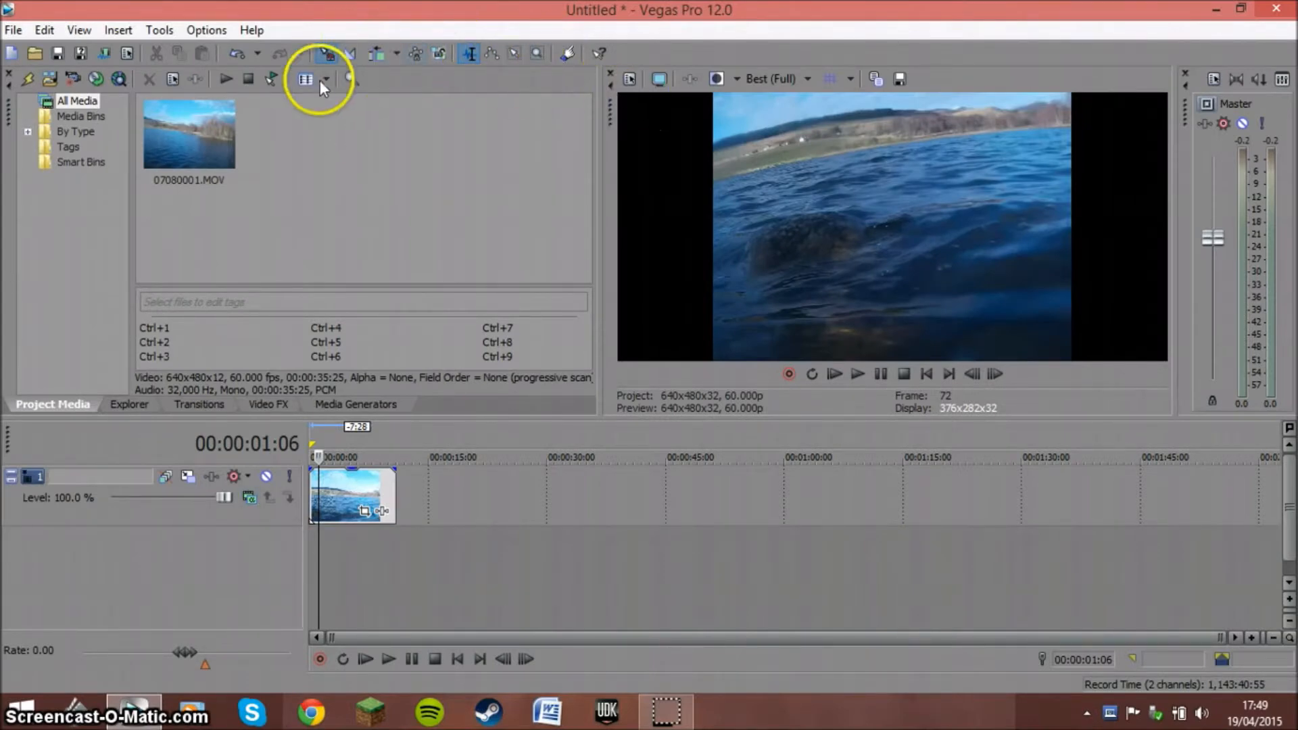
click(239, 55)
Step: Split the clip at 00:00:02:19 and move the short audio segment before the split onto a new audio track below
click(333, 570)
key(s)
drag(325, 550, 326, 614)
Step: Delete the original audio track, keep the short segment's track, and dismiss the antivirus update notification
click(259, 520)
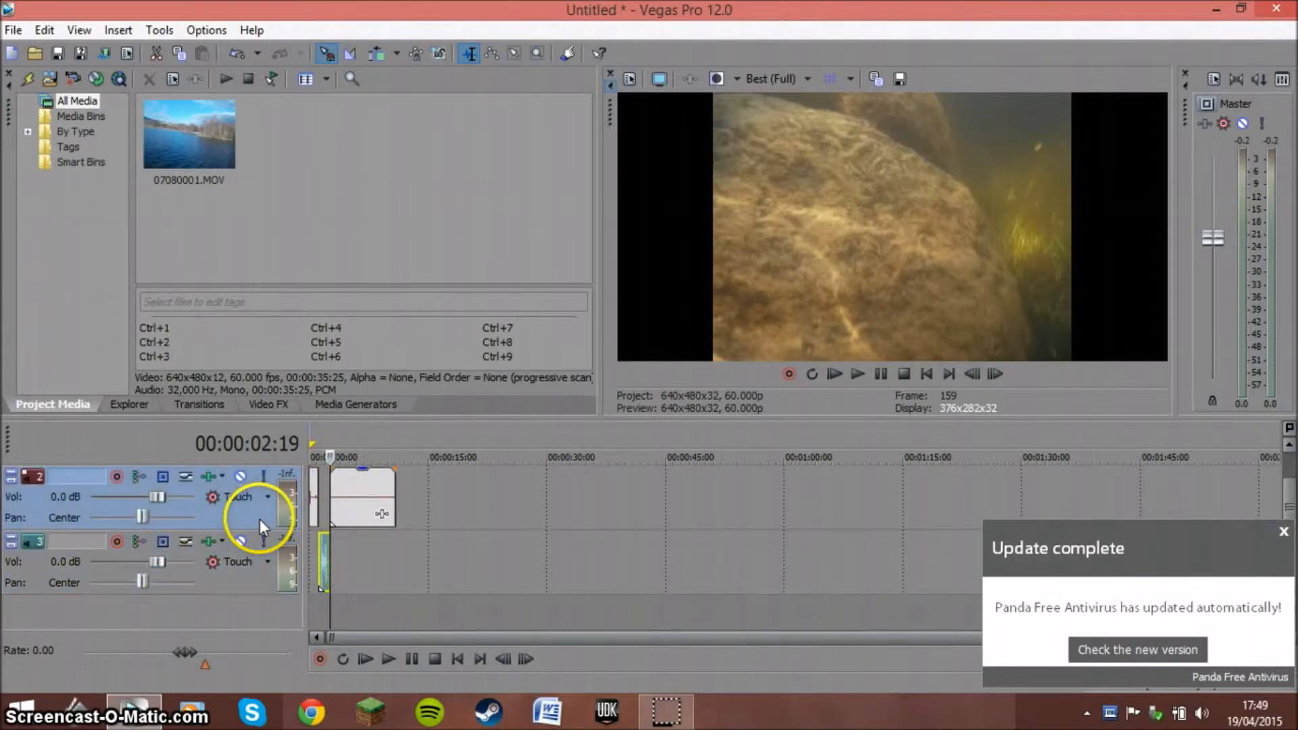
key(Delete)
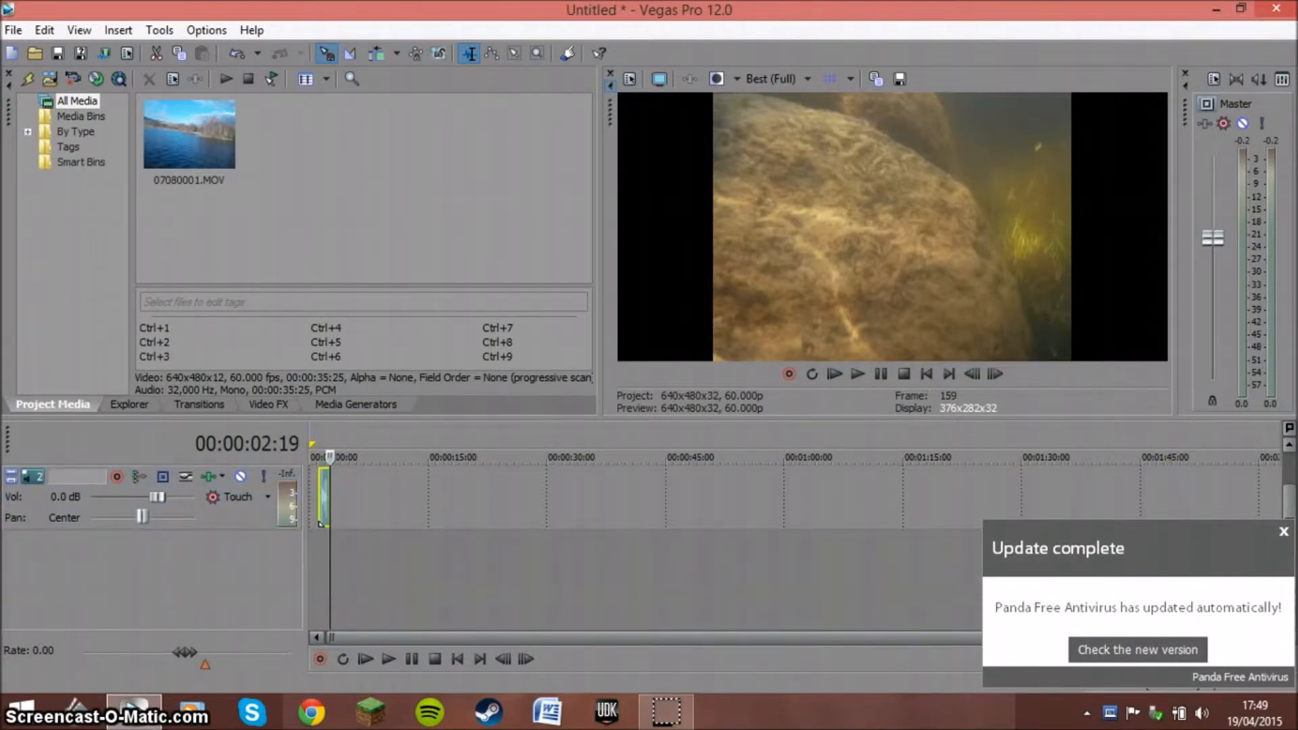
drag(1288, 498, 1272, 436)
click(1281, 533)
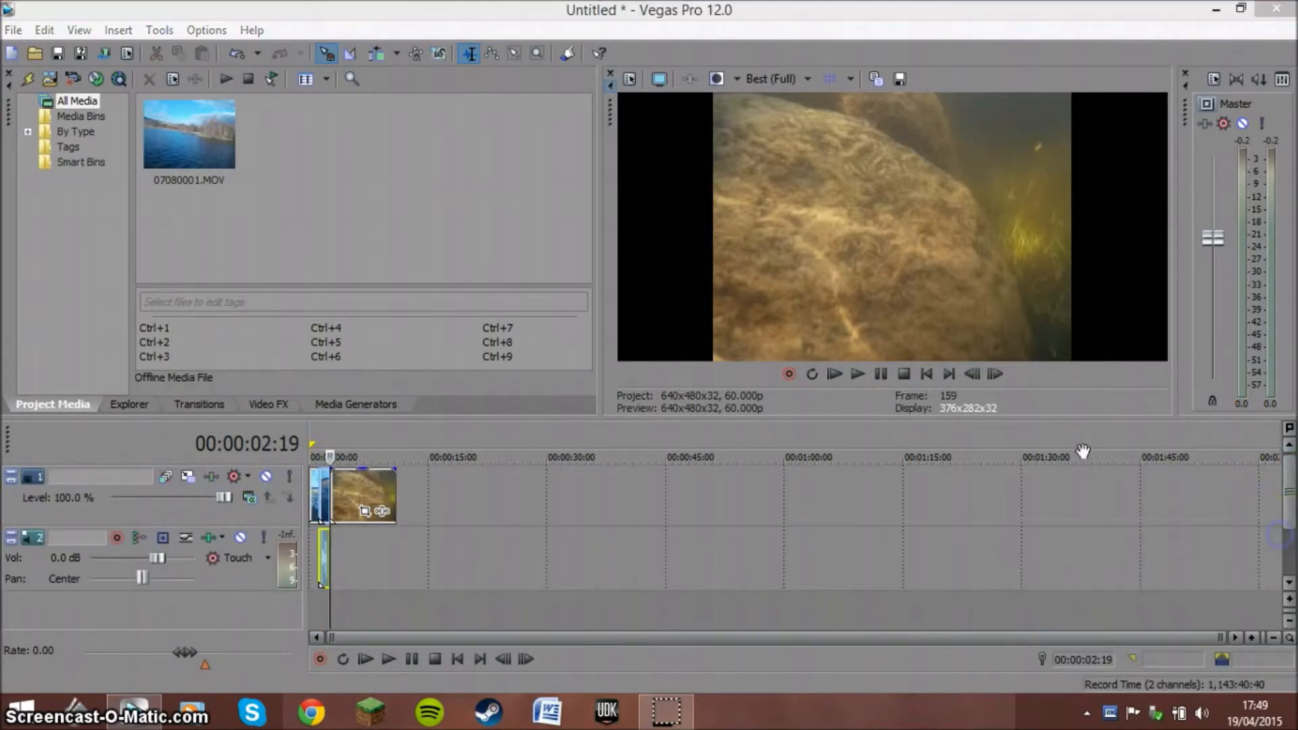
Step: Play the edit from the beginning to 00:00:02:25 and return to the start
click(931, 374)
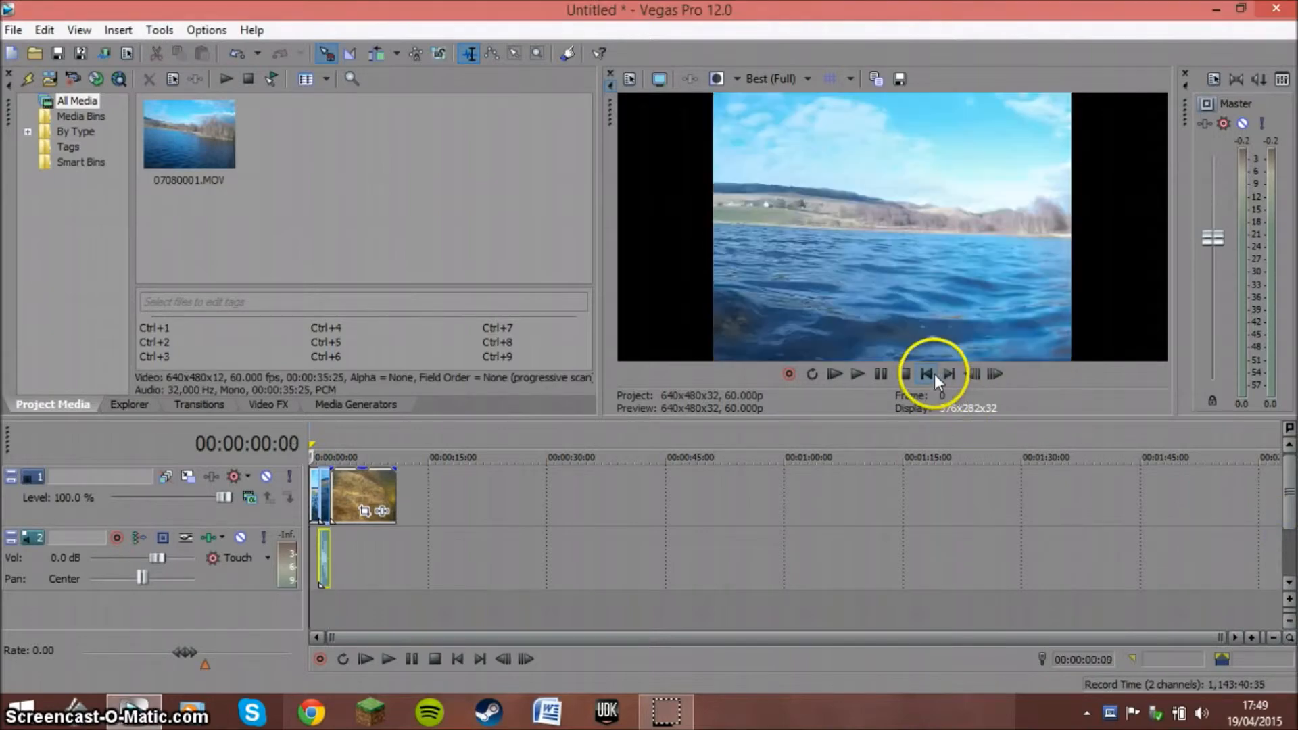
click(850, 376)
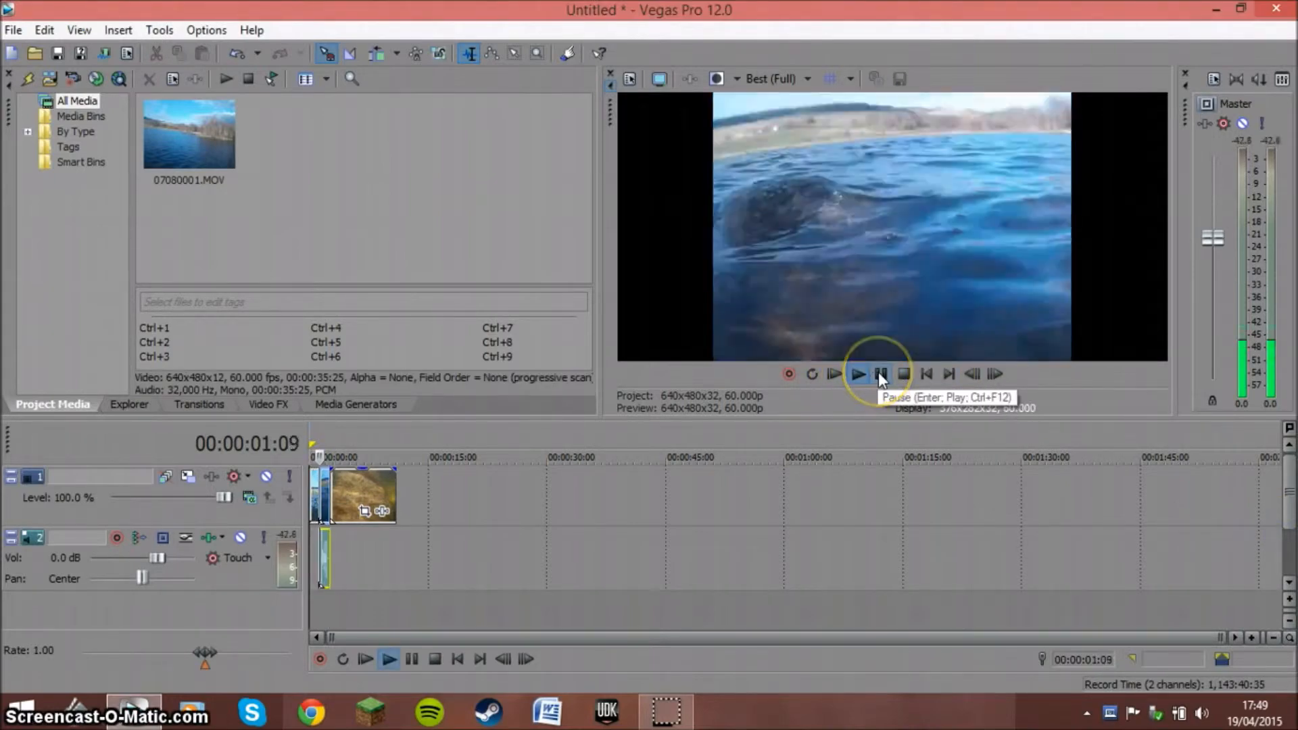
click(880, 373)
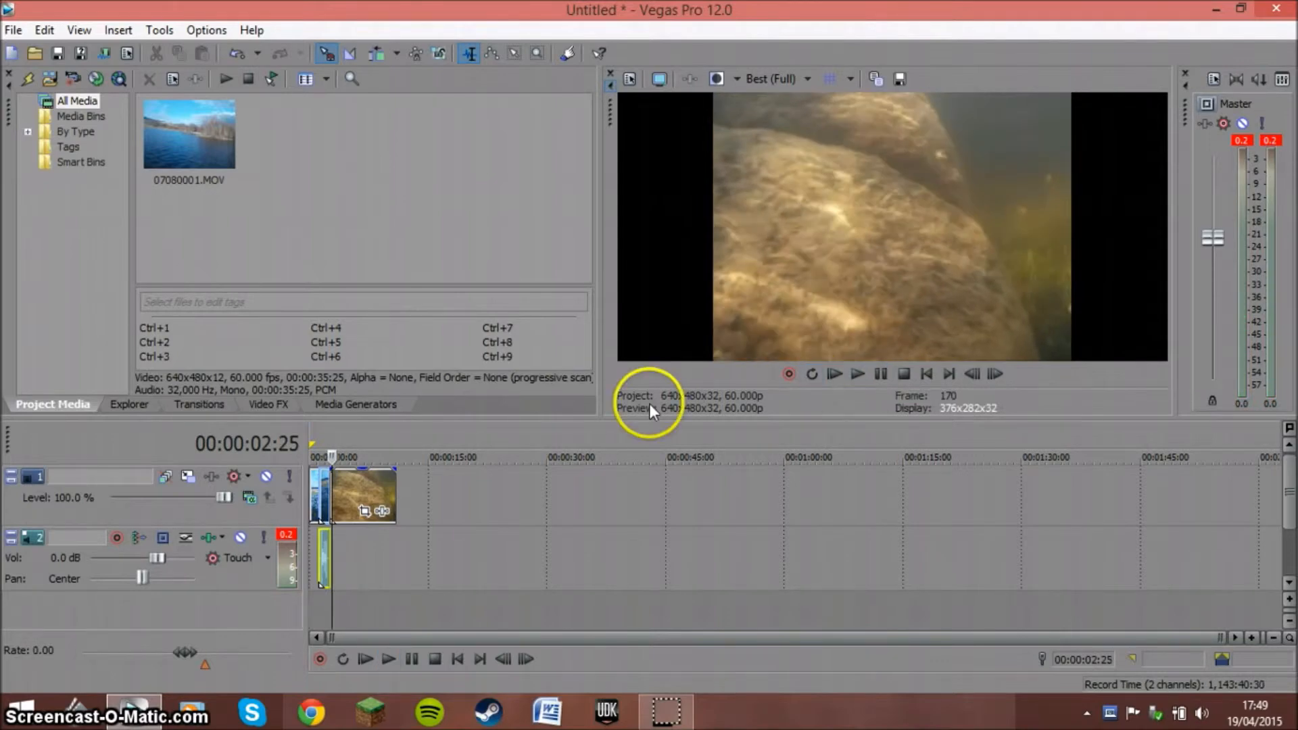
click(933, 379)
Step: Delete the remaining audio track that holds the short segment
click(234, 570)
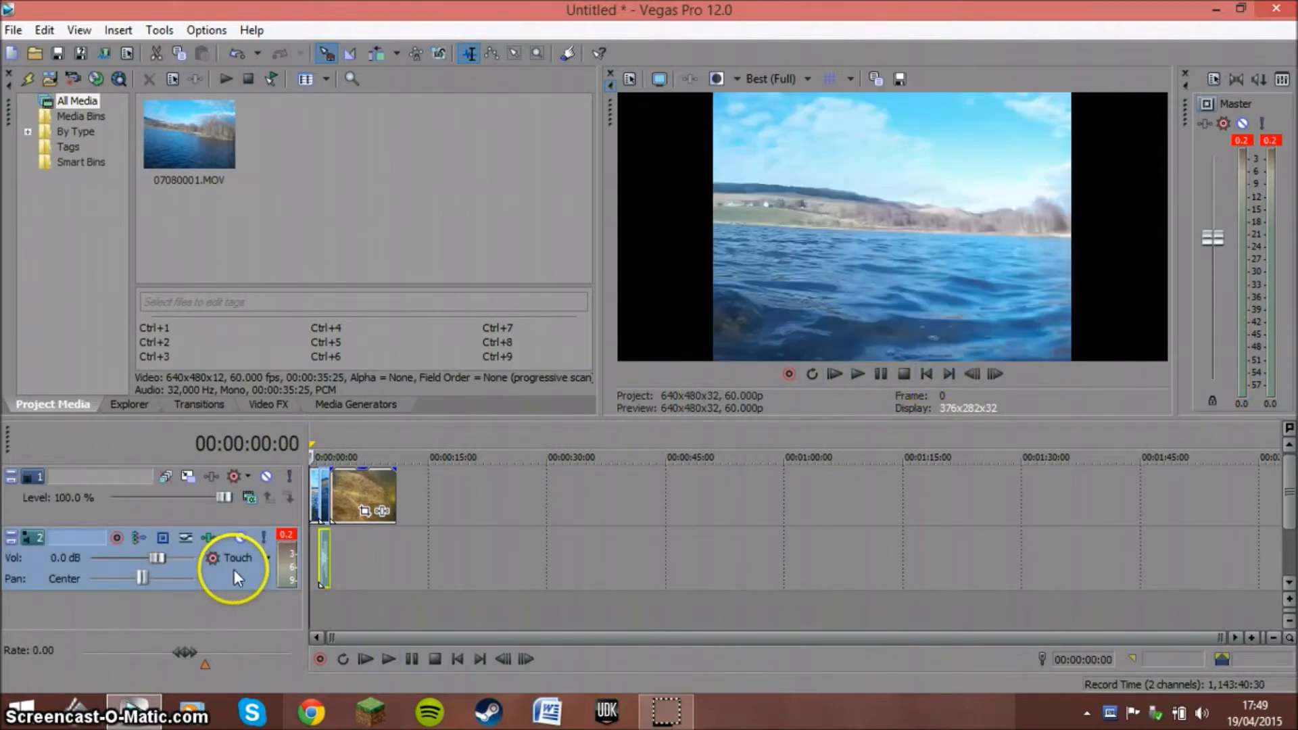
key(Delete)
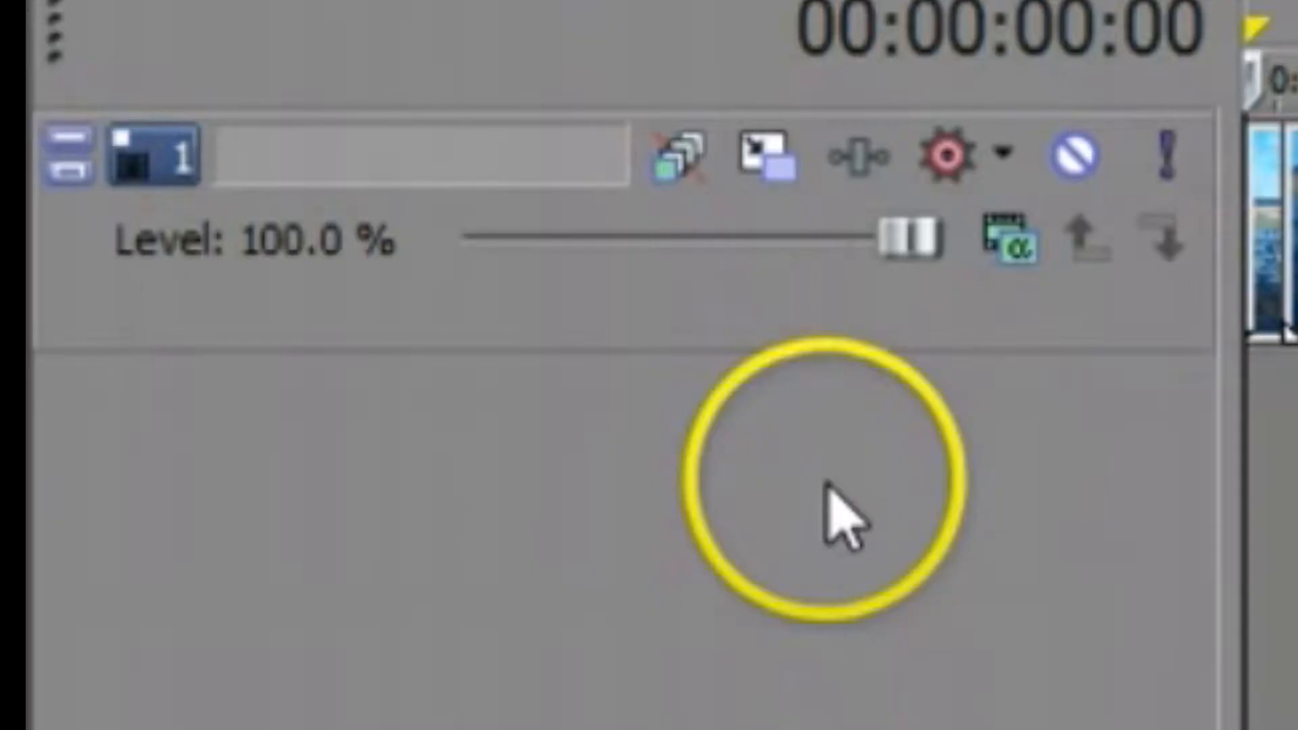
Step: Insert an empty audio track below the video track and delete it
right_click(205, 560)
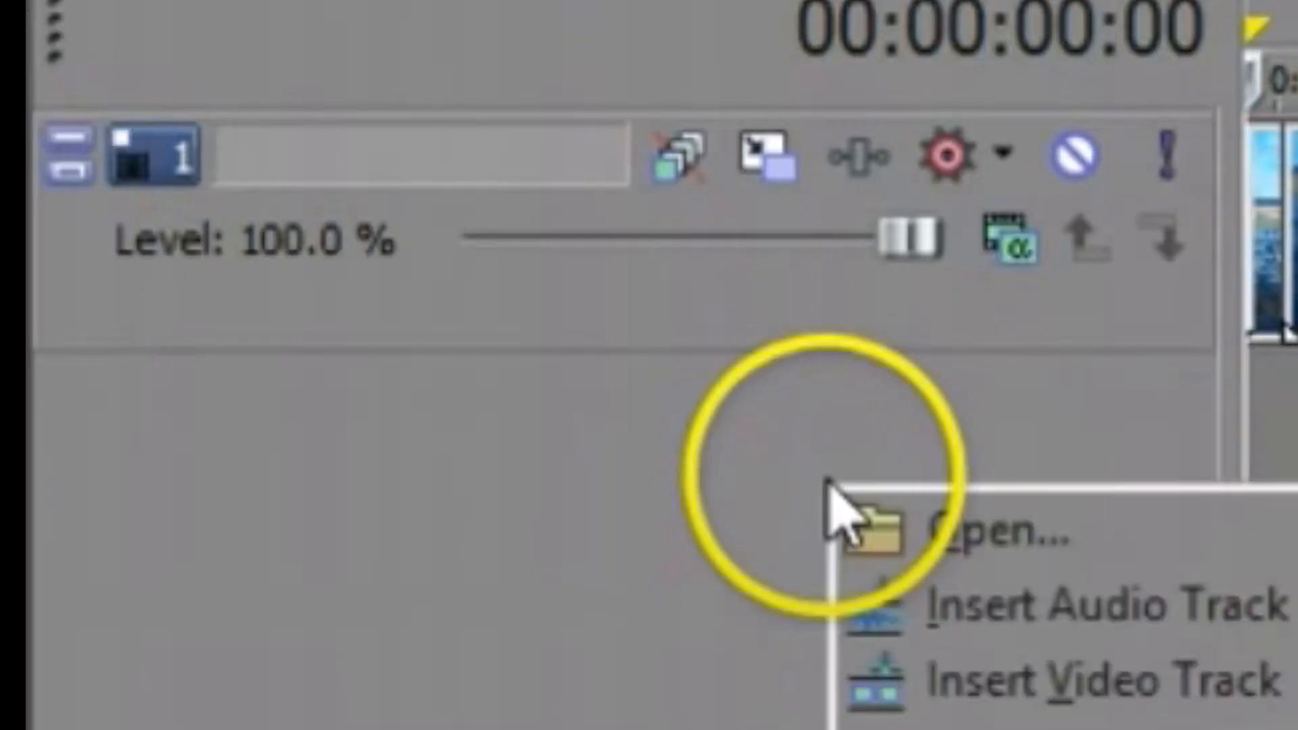
click(1043, 625)
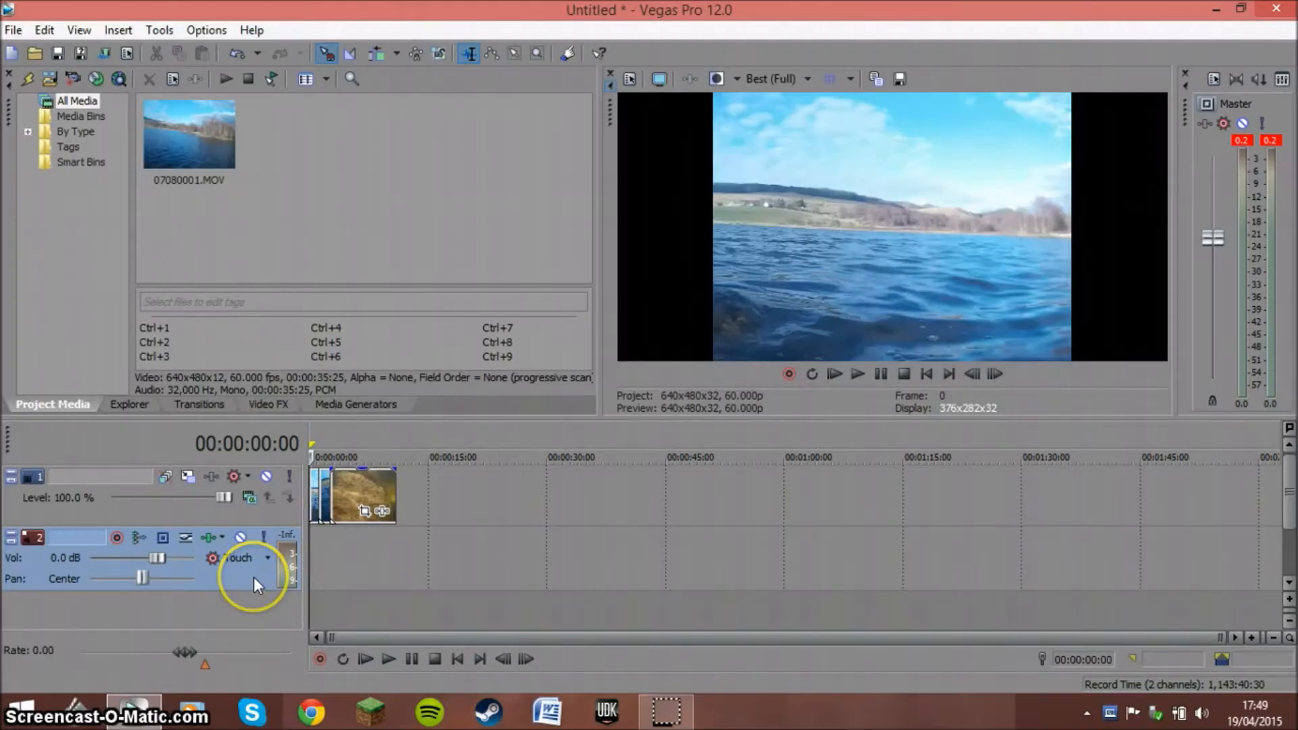
right_click(254, 577)
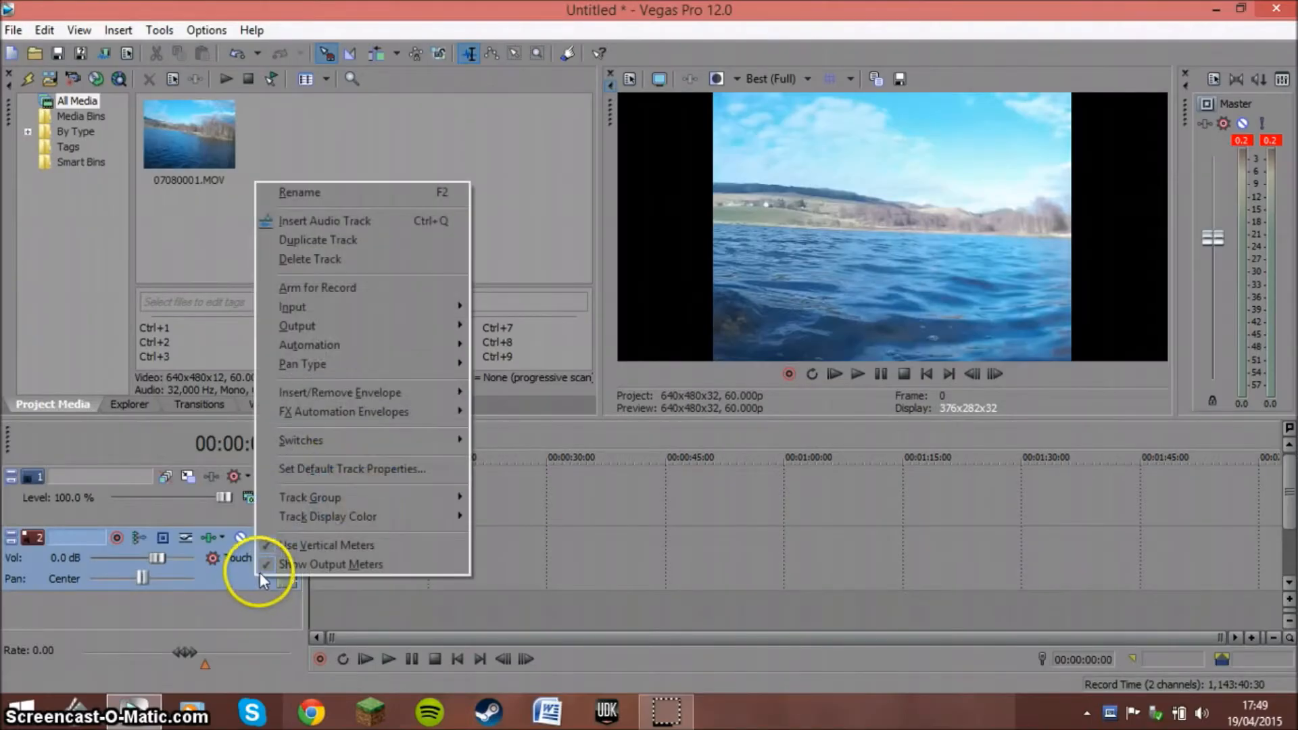
click(344, 257)
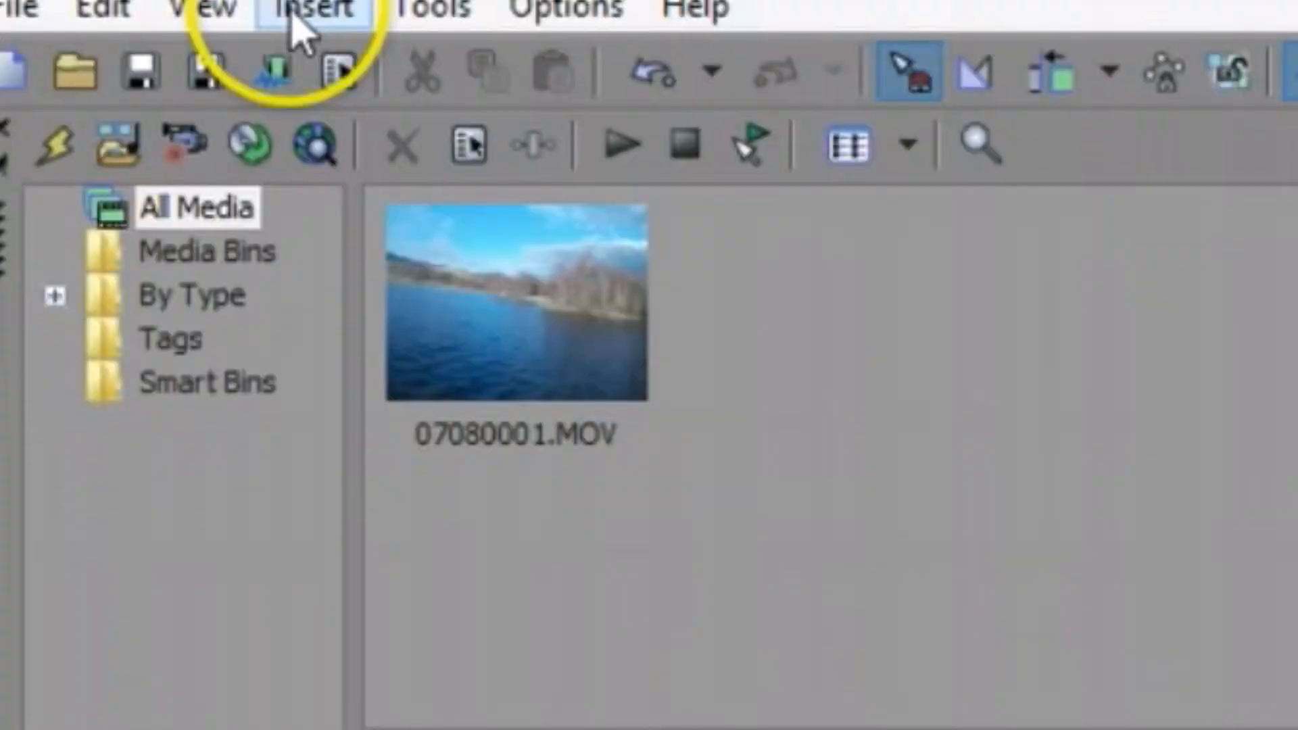
Step: Insert another audio track with the Audio Track command and remove it again
click(114, 31)
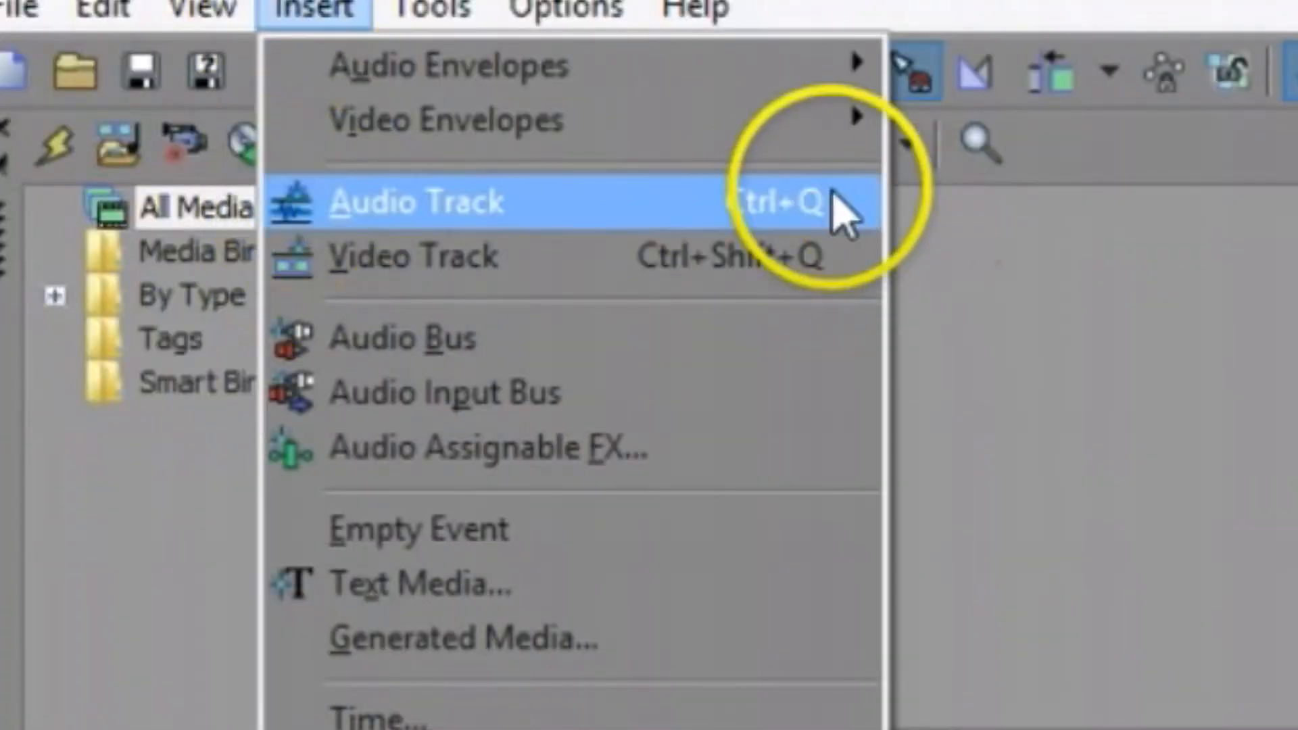
click(816, 189)
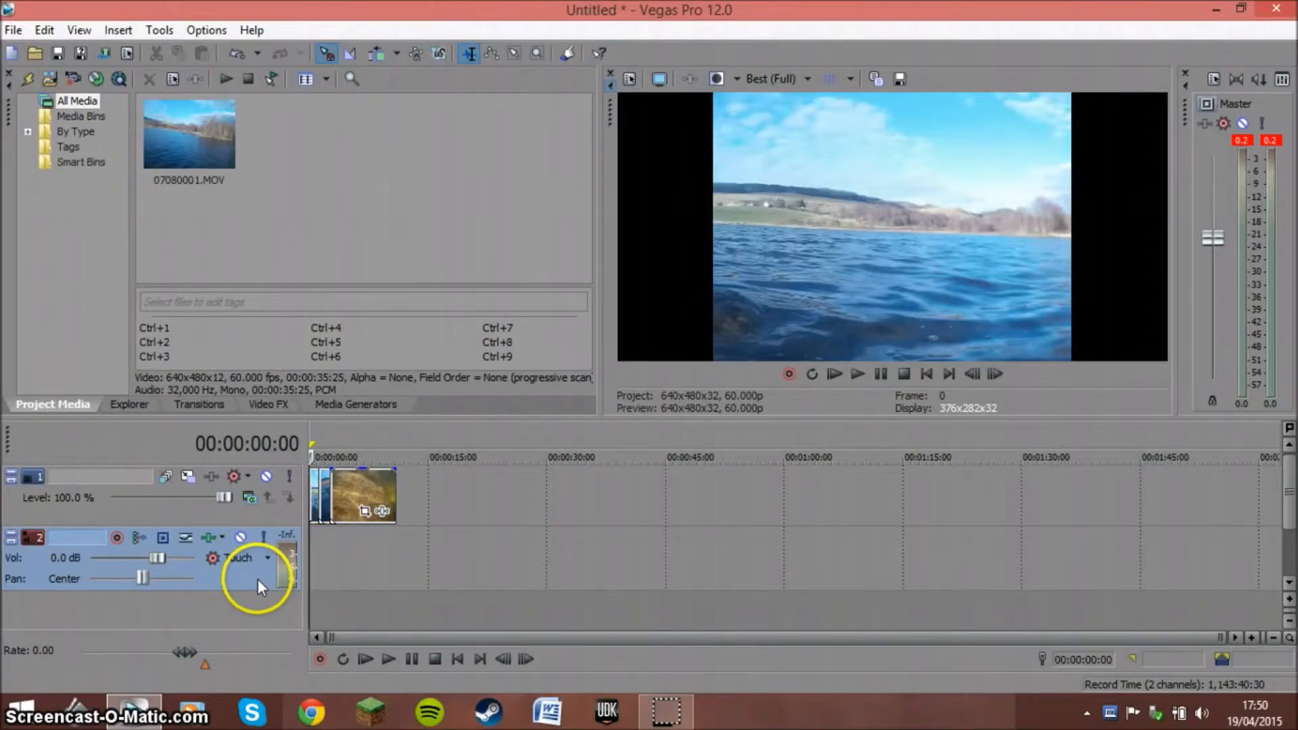
key(Delete)
Step: Apply the Color Corrector effect's (Default) preset to the last video segment with the playhead at 00:00:04:28, and close its settings
click(339, 501)
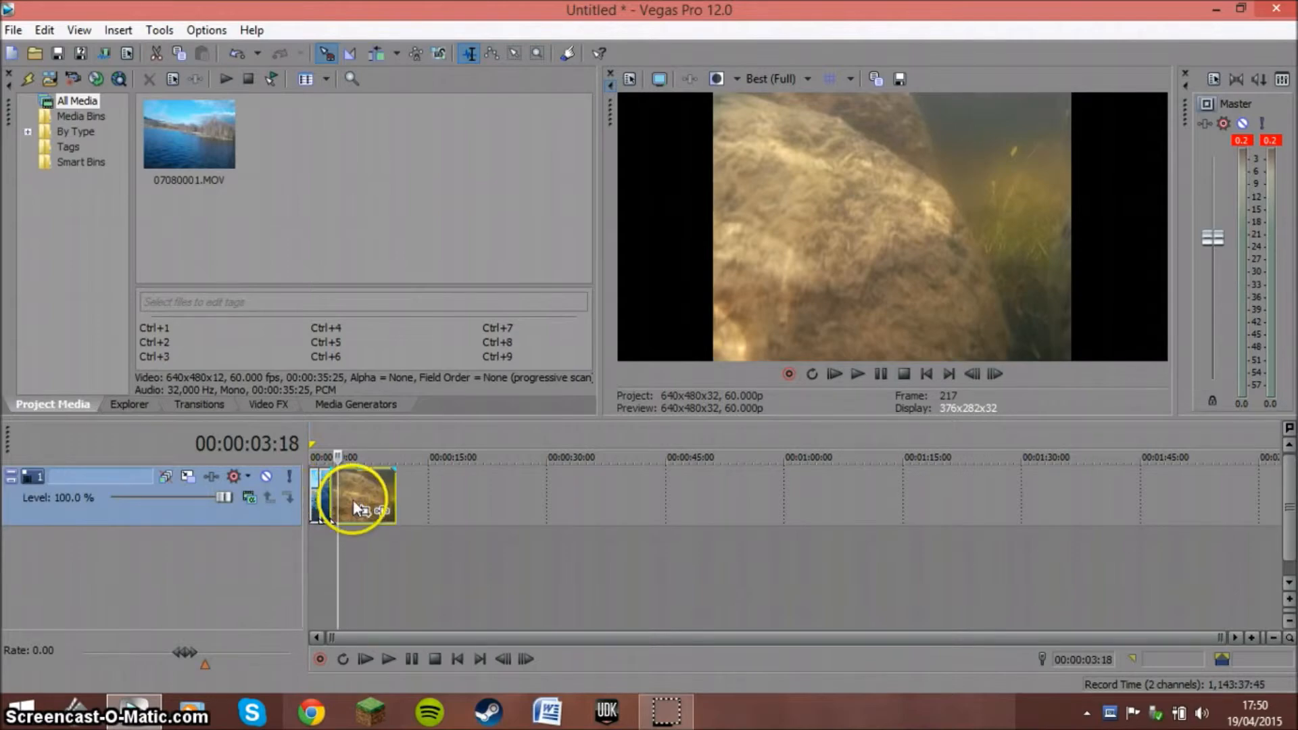
click(353, 504)
click(369, 485)
click(348, 493)
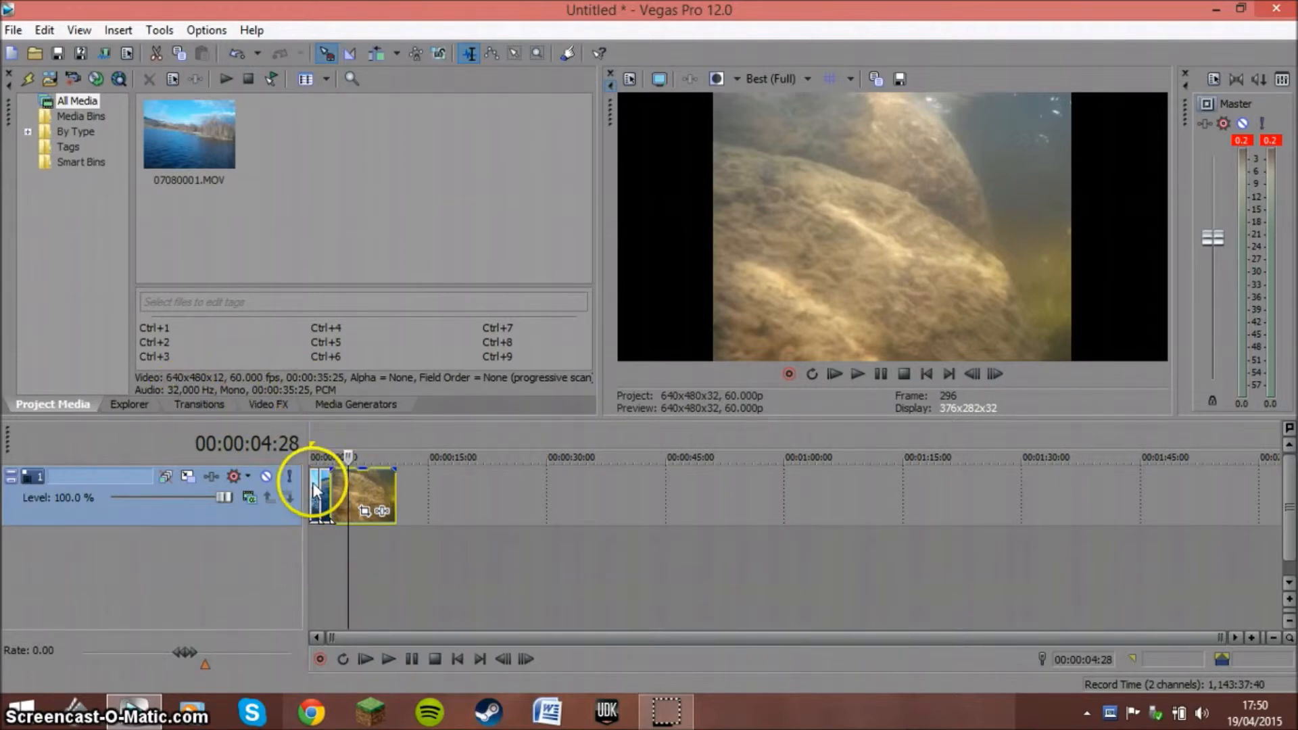
click(281, 403)
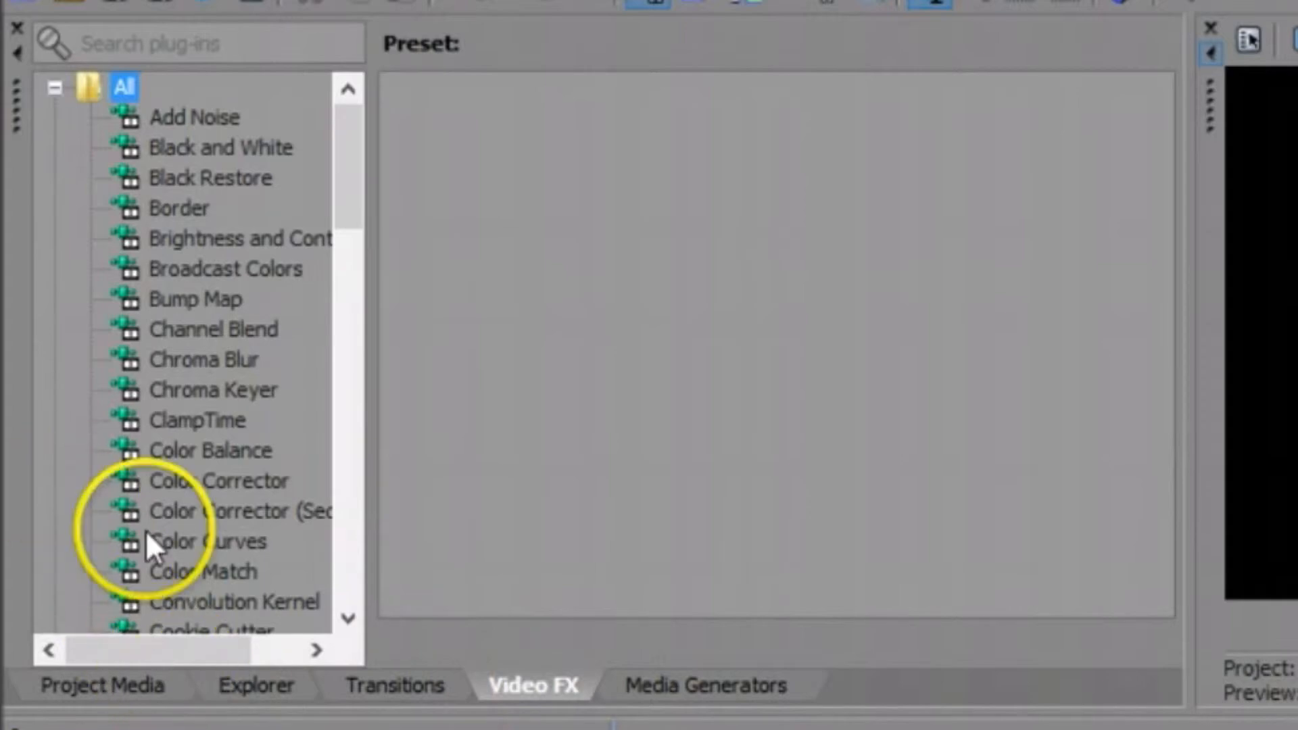
click(205, 481)
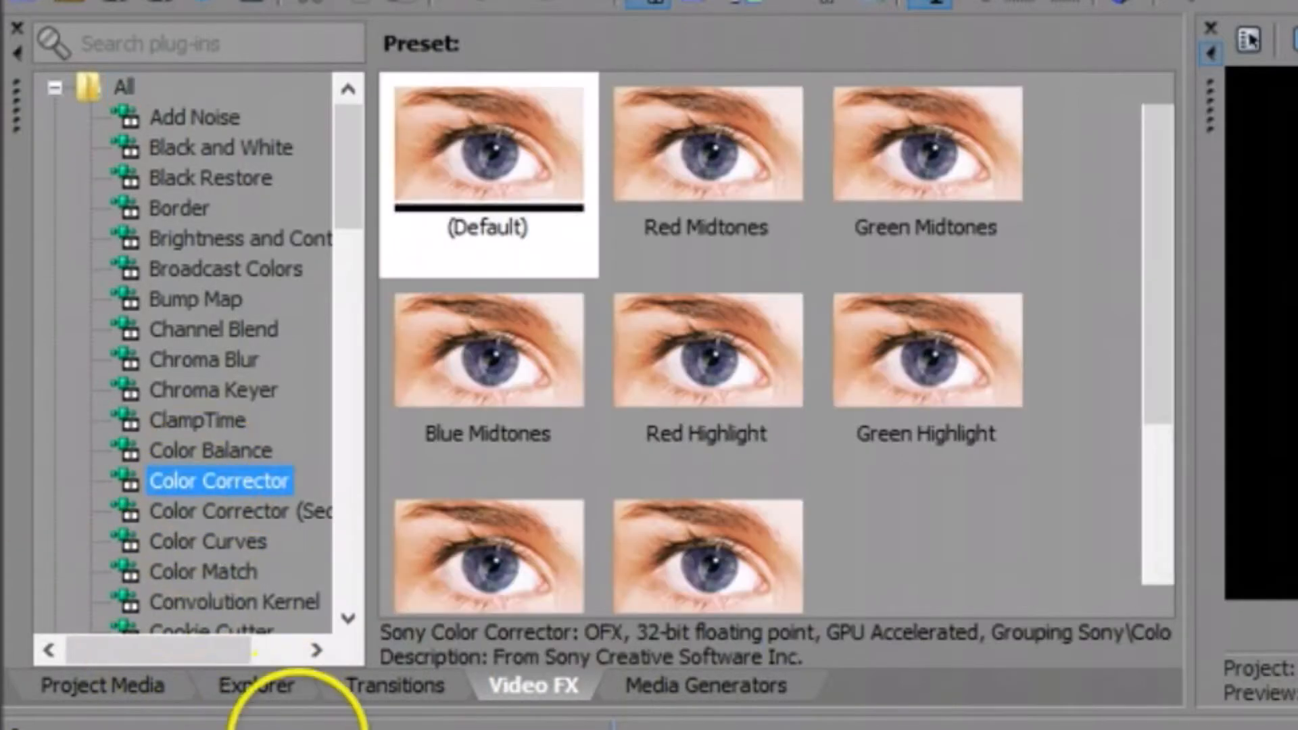
click(462, 144)
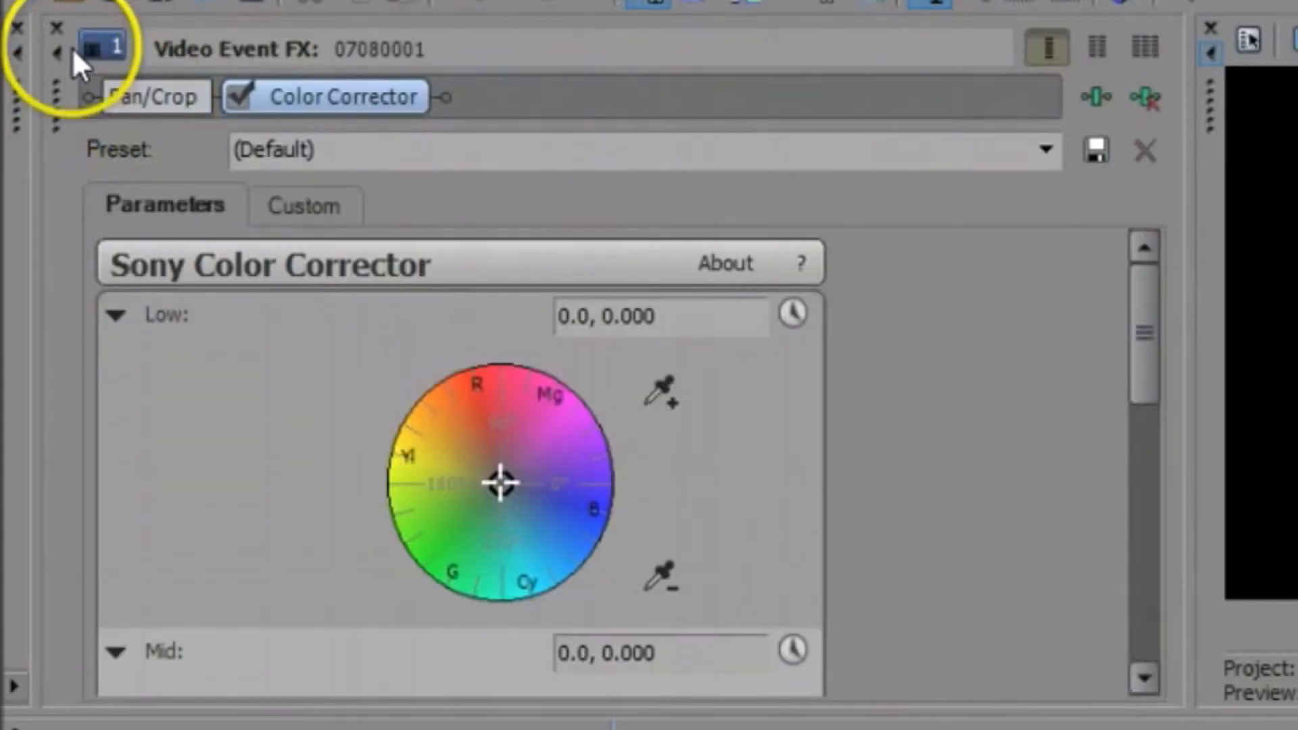
click(56, 27)
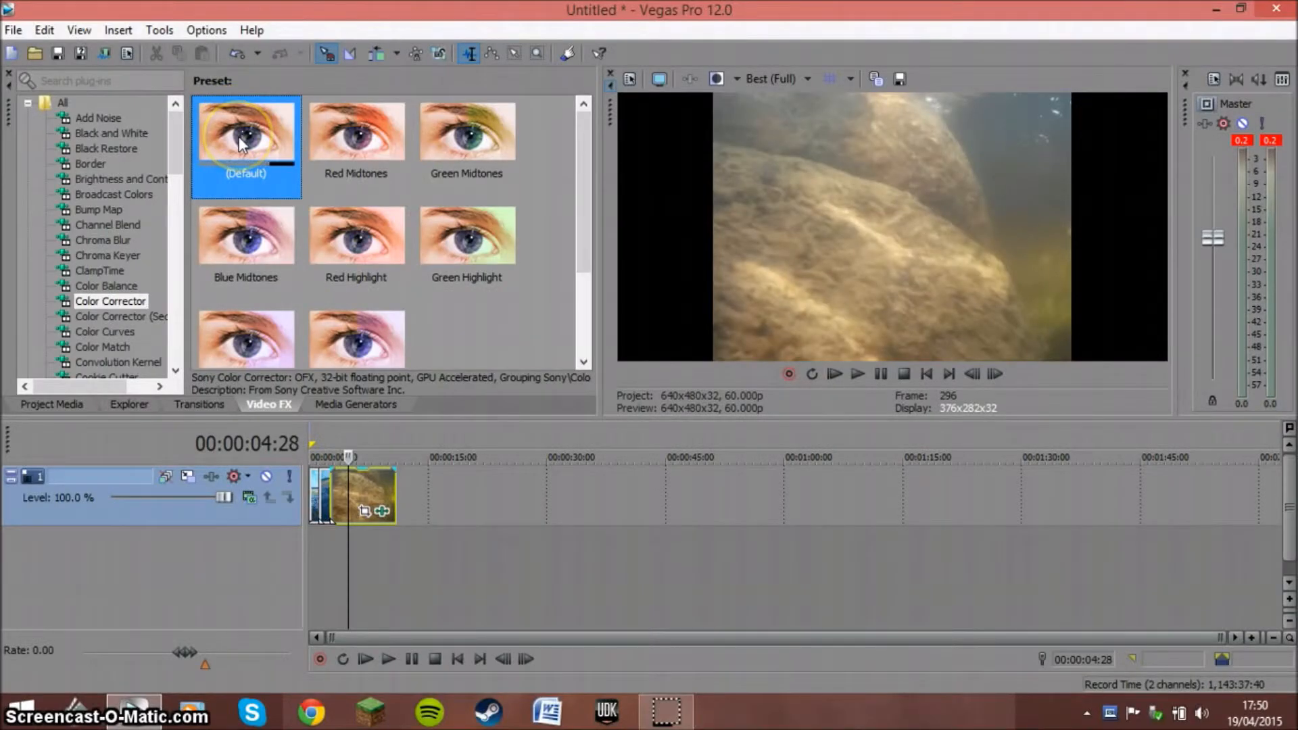
Step: Add a second (Default) Color Corrector to the last video segment and show its Custom colour wheels
drag(242, 143, 353, 490)
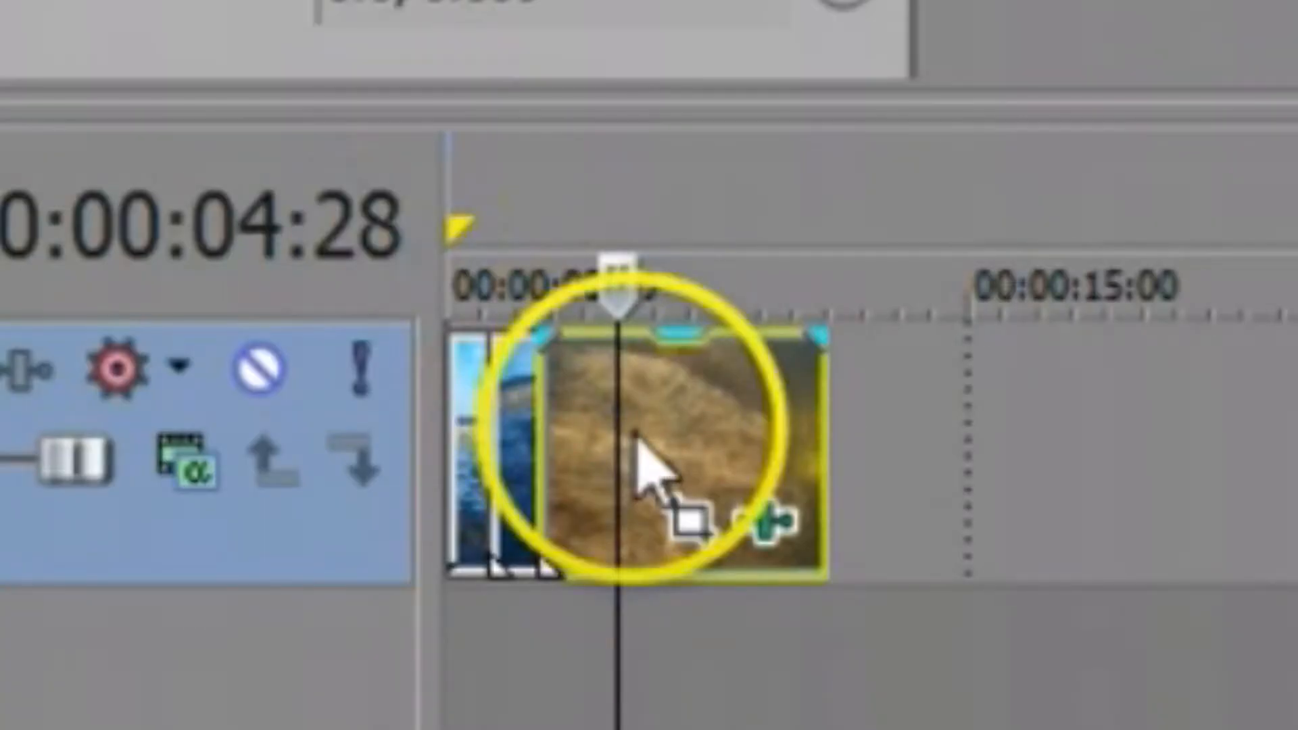
drag(635, 440, 641, 453)
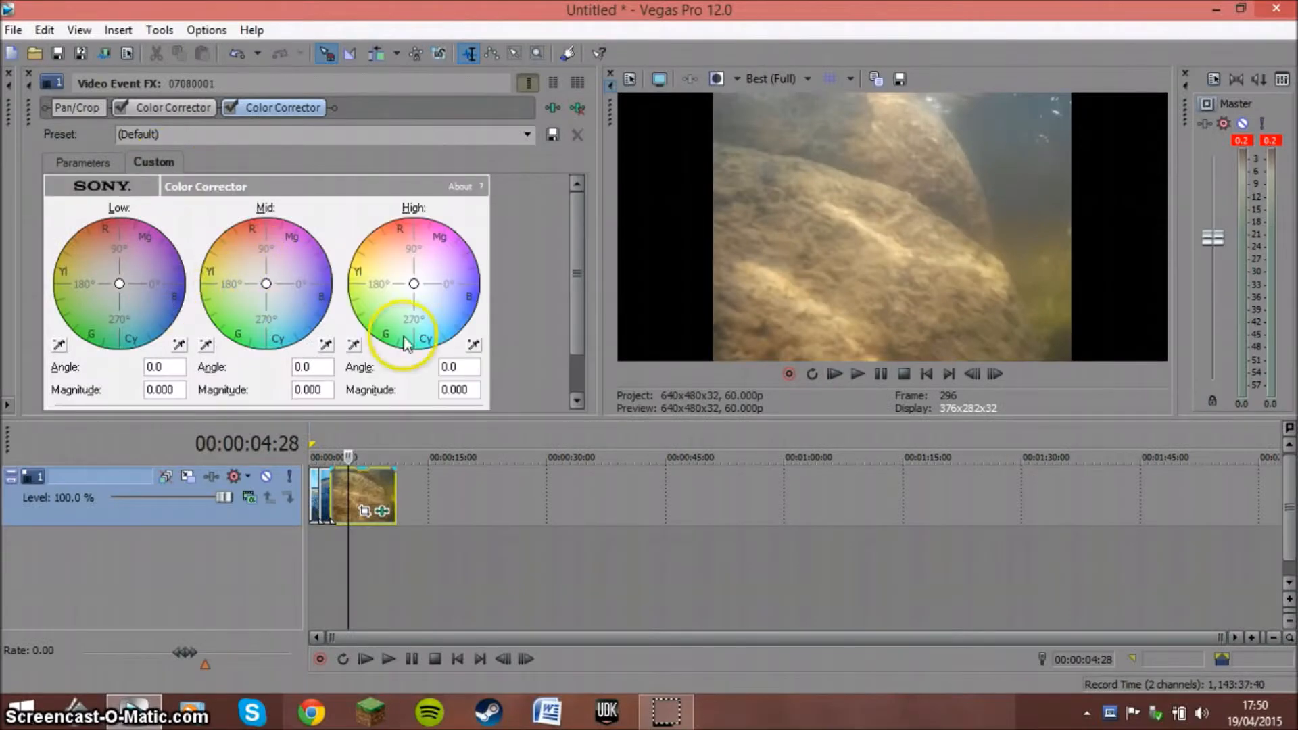
Step: Shift the second Color Corrector's High wheel to yellow at angle 165.0 and magnitude 1.000 during playback, and pause at 00:00:05:20
click(856, 376)
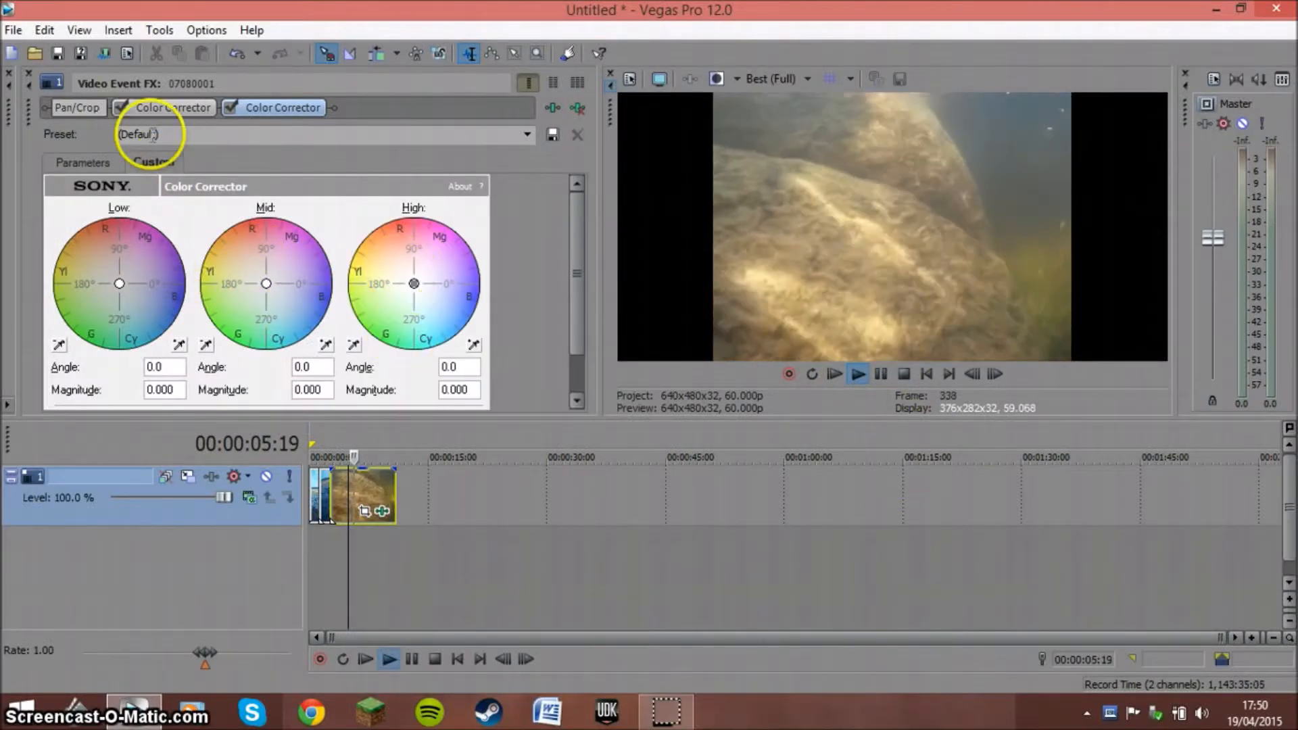
drag(409, 298, 241, 218)
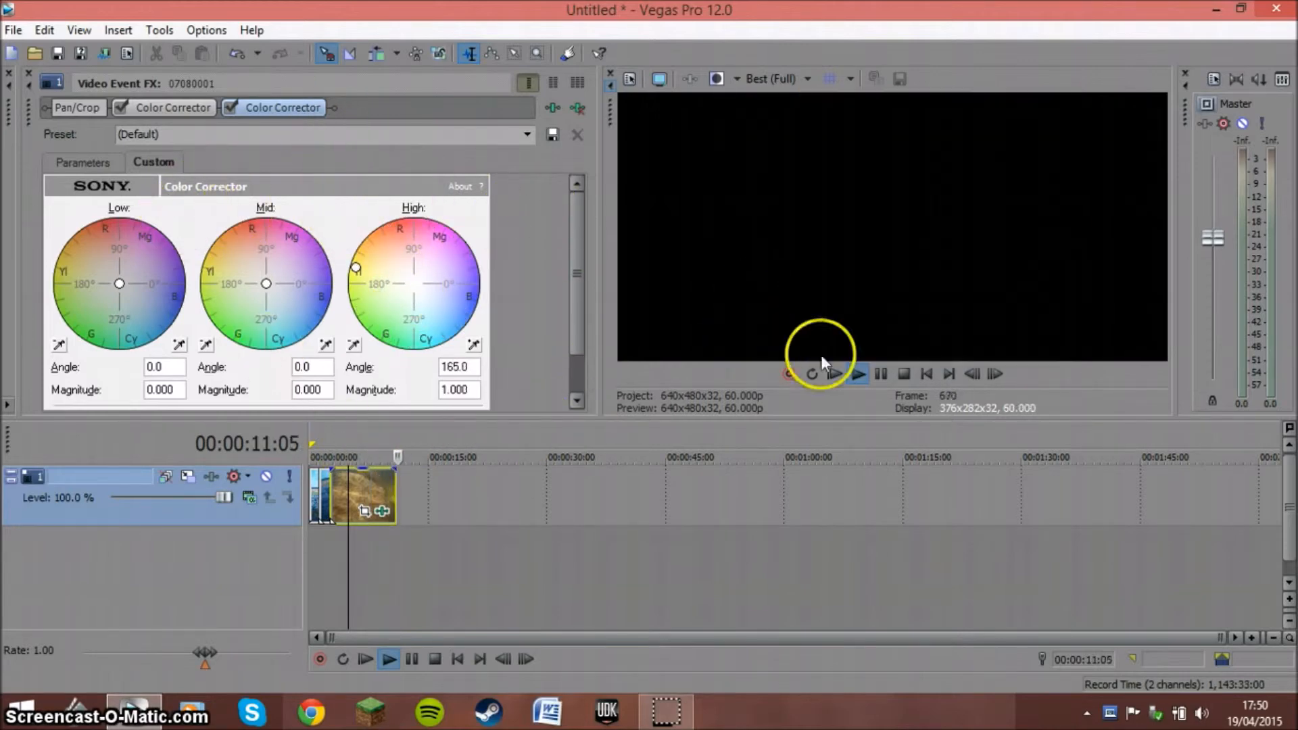
click(879, 374)
click(355, 497)
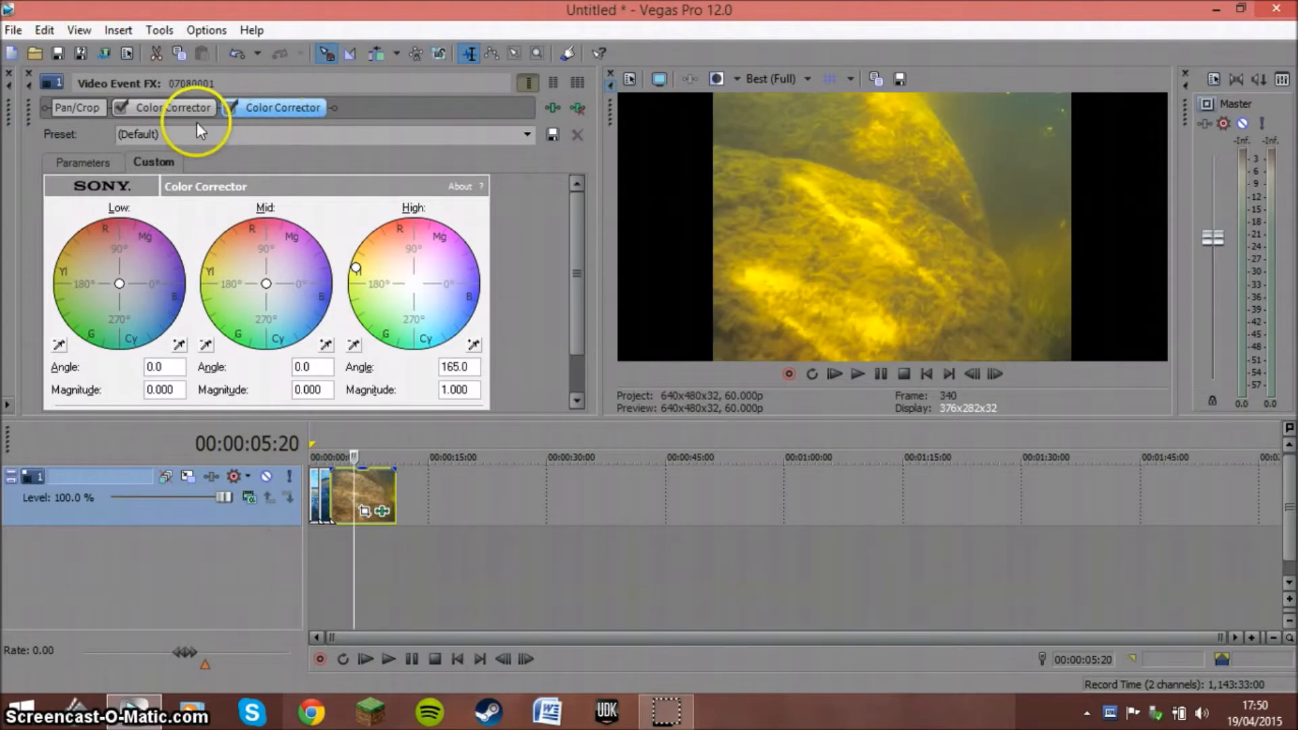
click(35, 53)
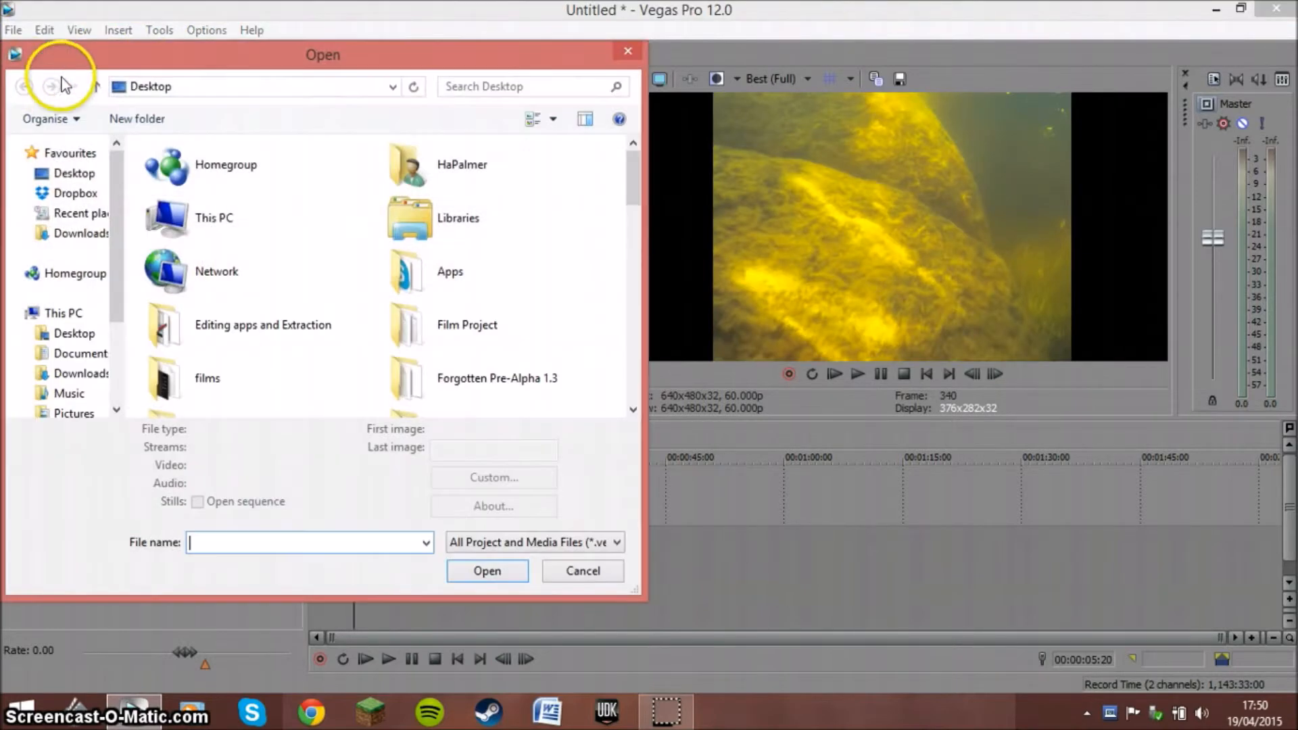
click(639, 56)
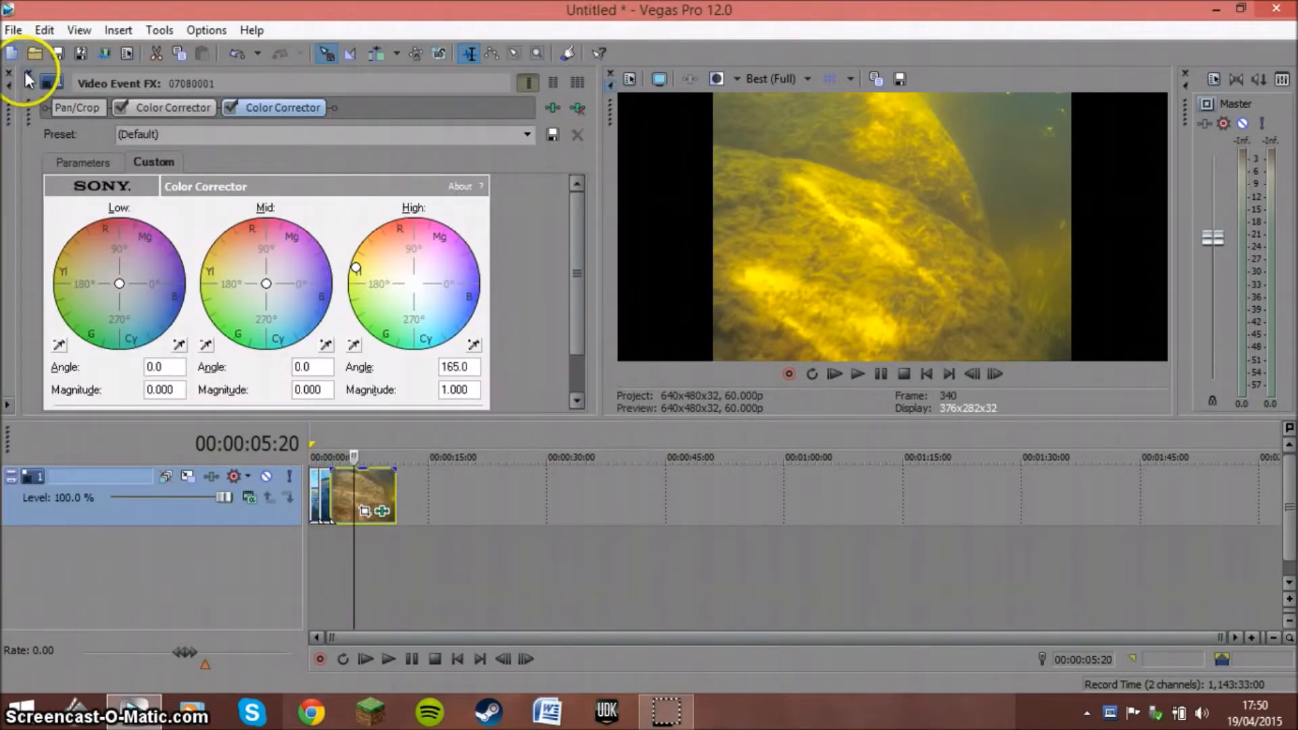
Step: Look through the media generators, including Test Pattern, Titles & Text and ProType Titler, and show the Solid Color presets
click(267, 404)
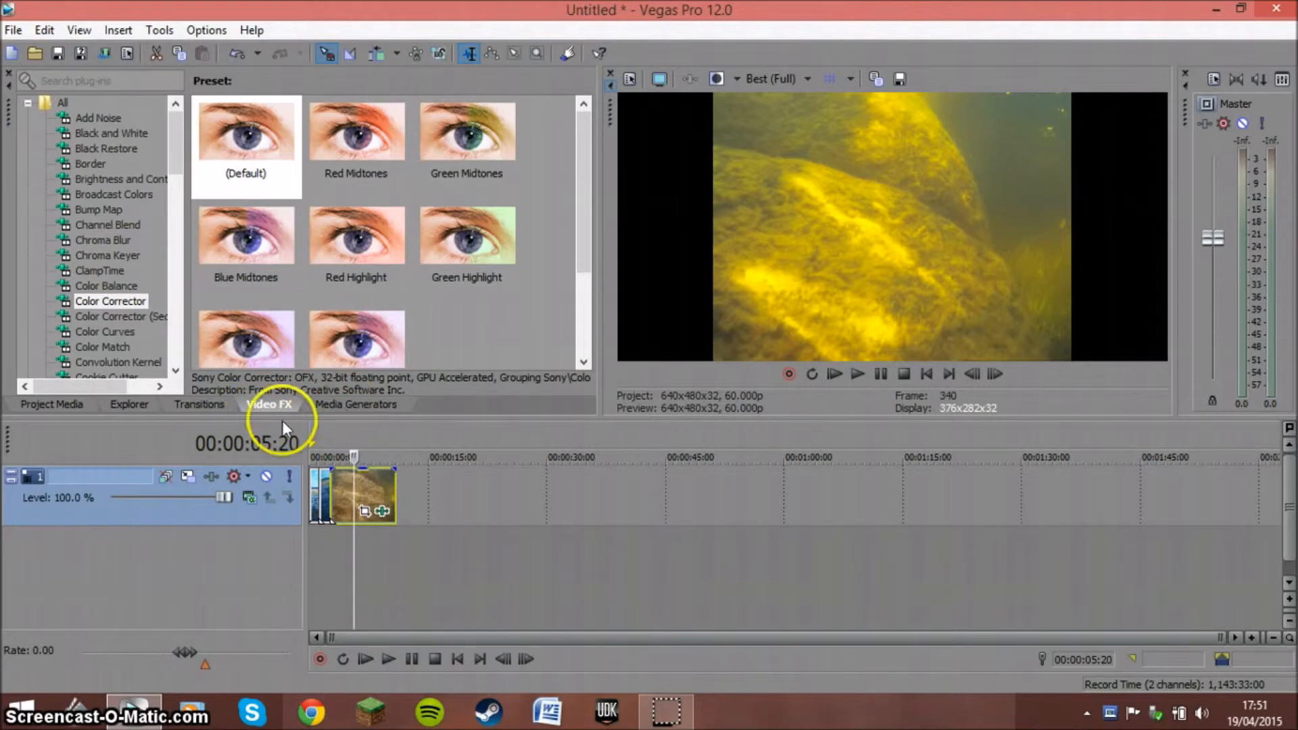
click(331, 409)
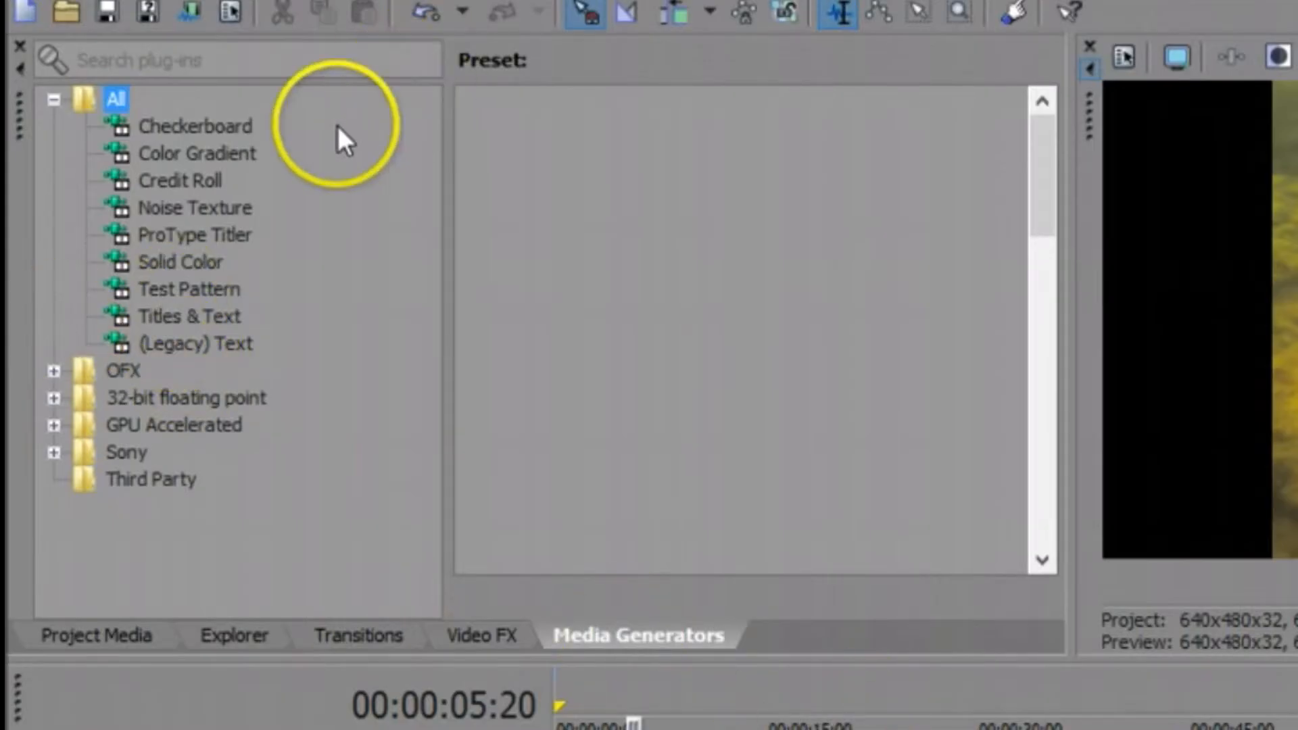
click(201, 298)
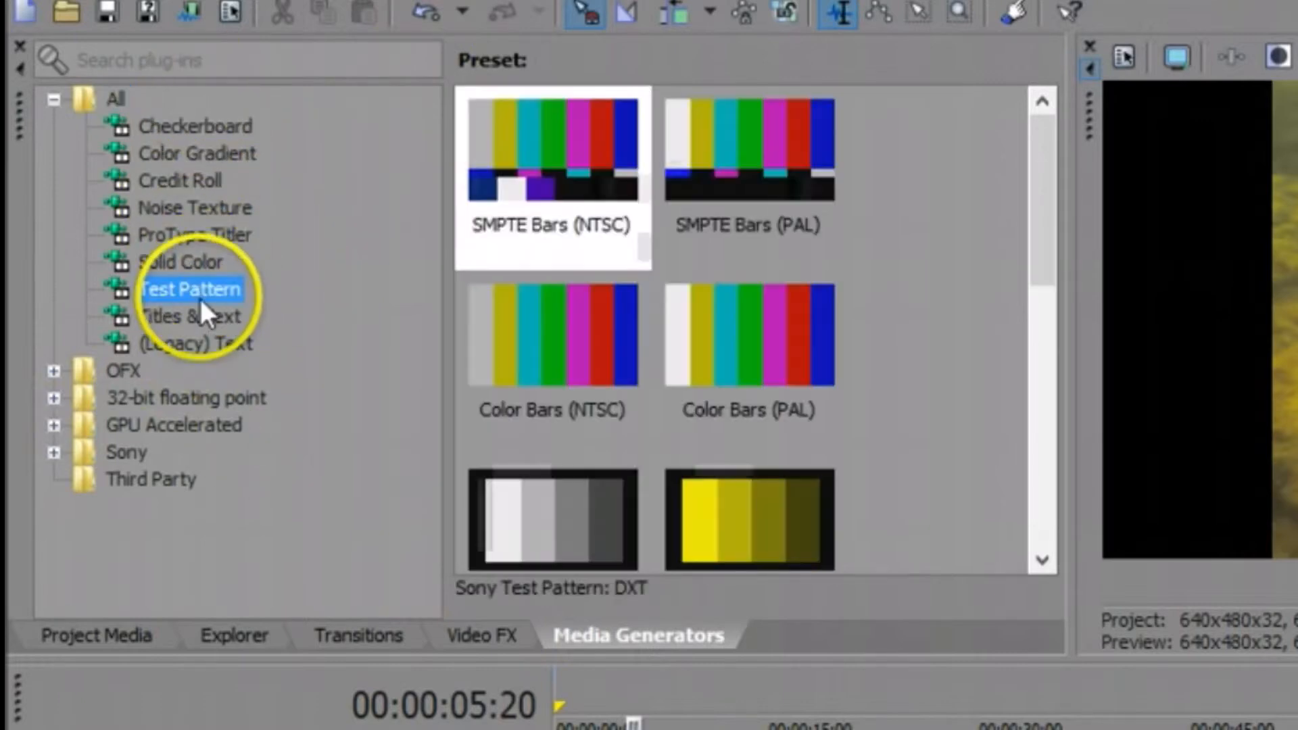
click(198, 310)
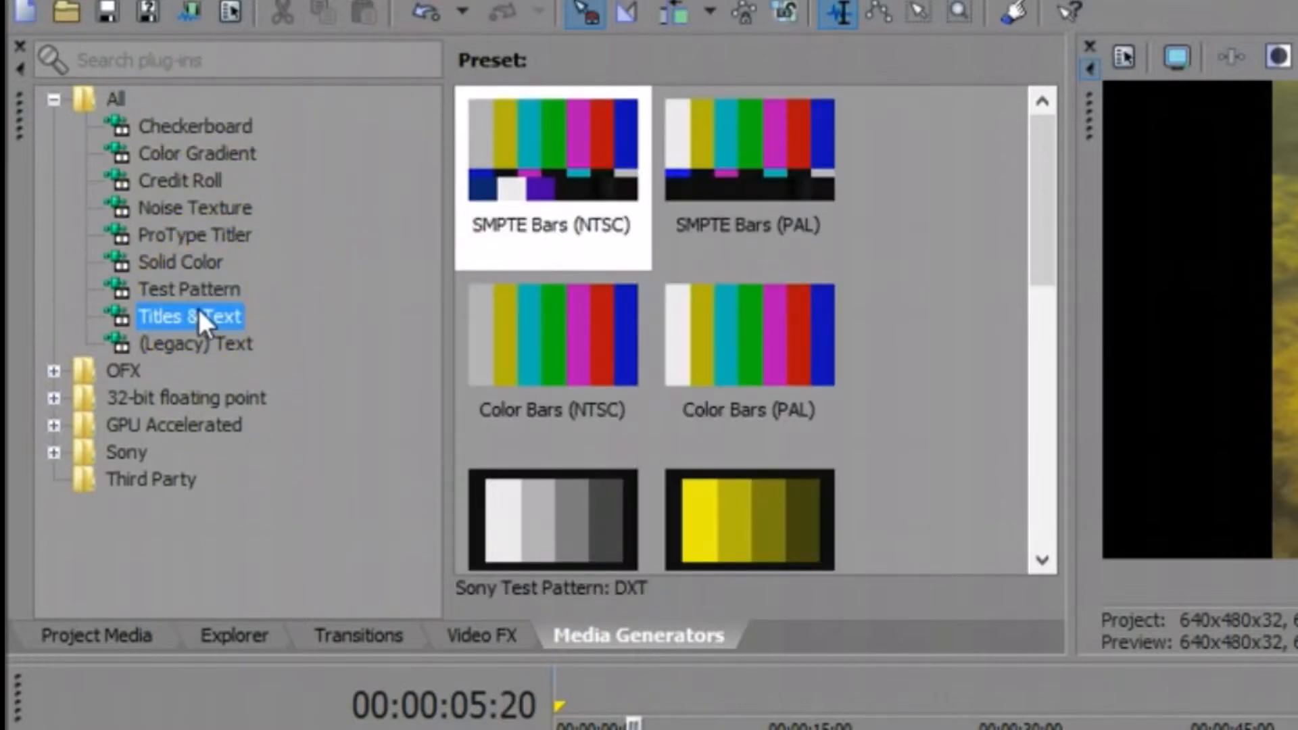
click(194, 207)
click(180, 263)
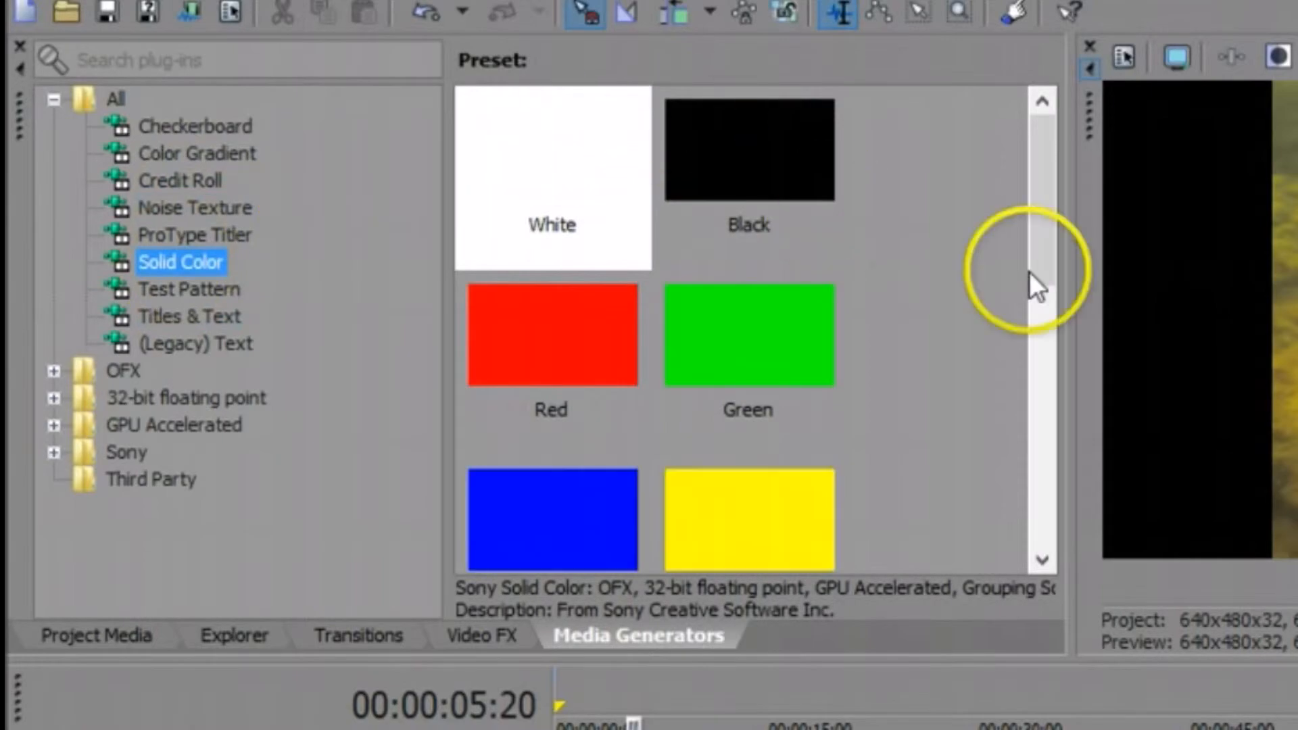
Step: Add the Green Solid Color preset on a new track above the last video segment and delete that track again
drag(724, 350, 615, 708)
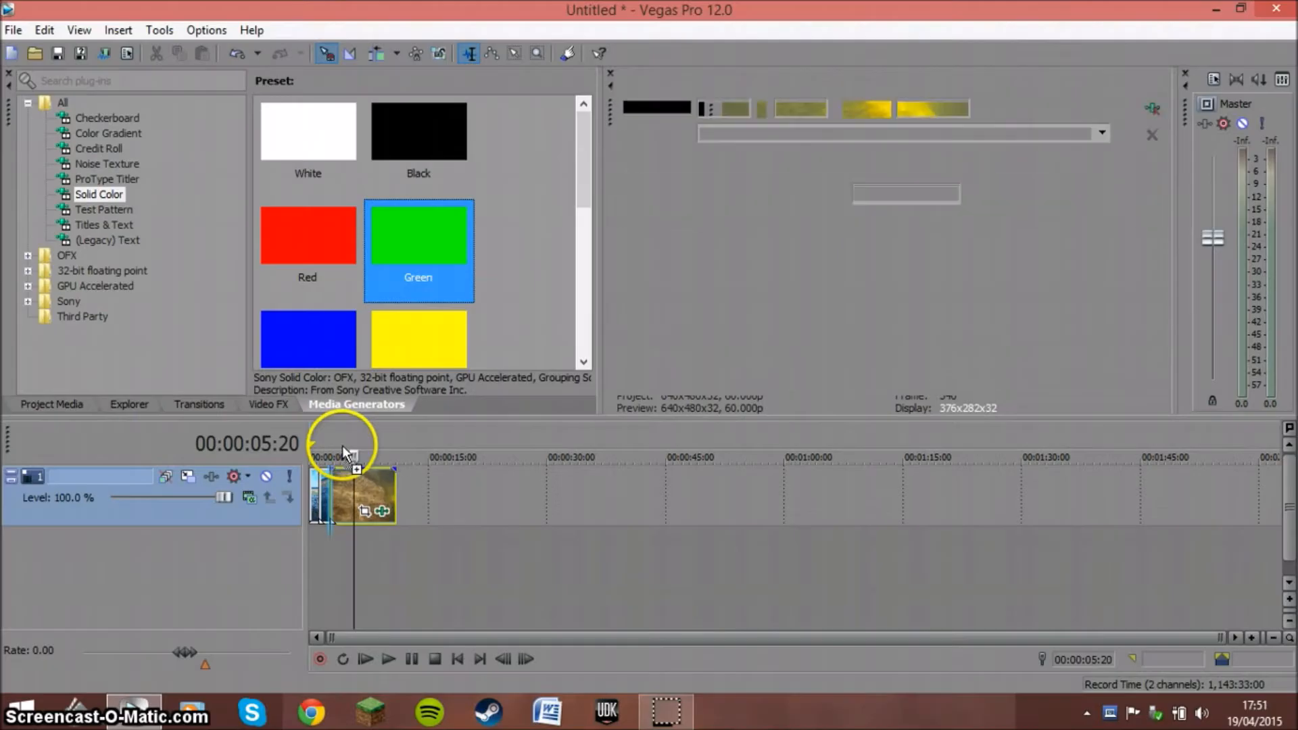
drag(342, 445, 345, 448)
click(610, 73)
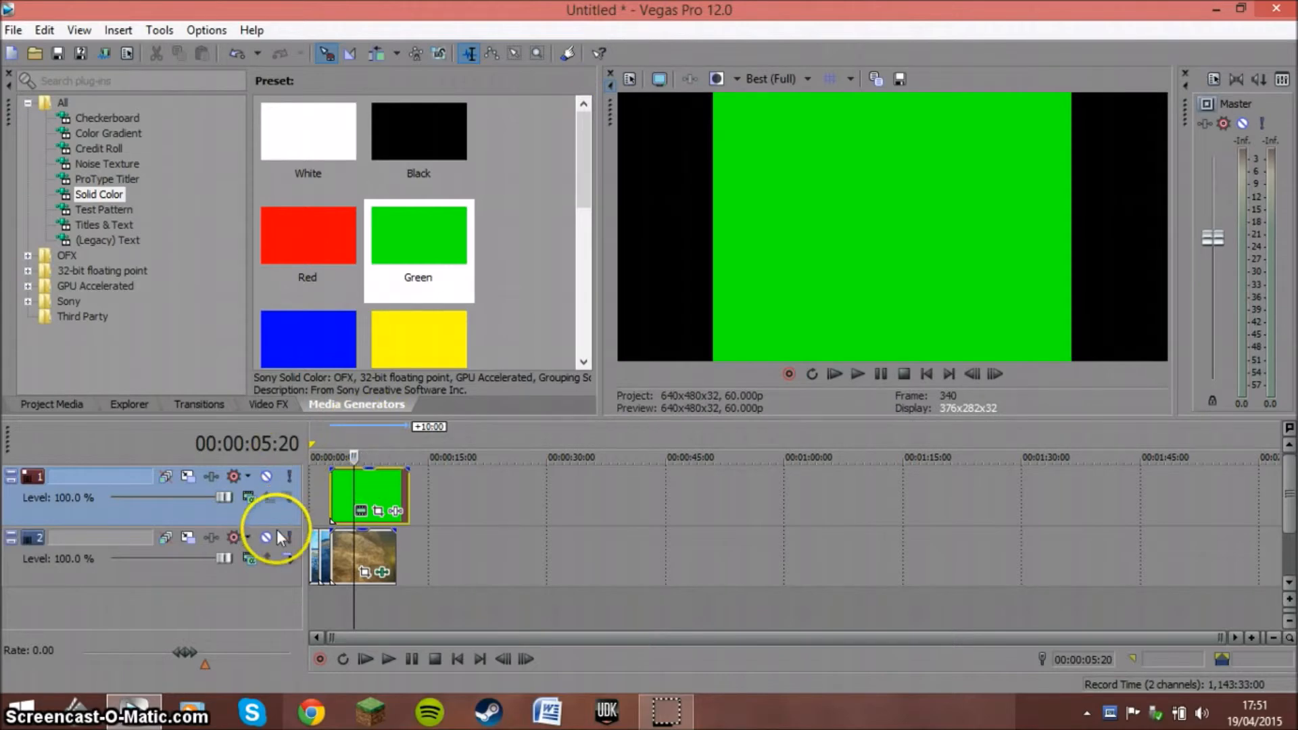
key(Delete)
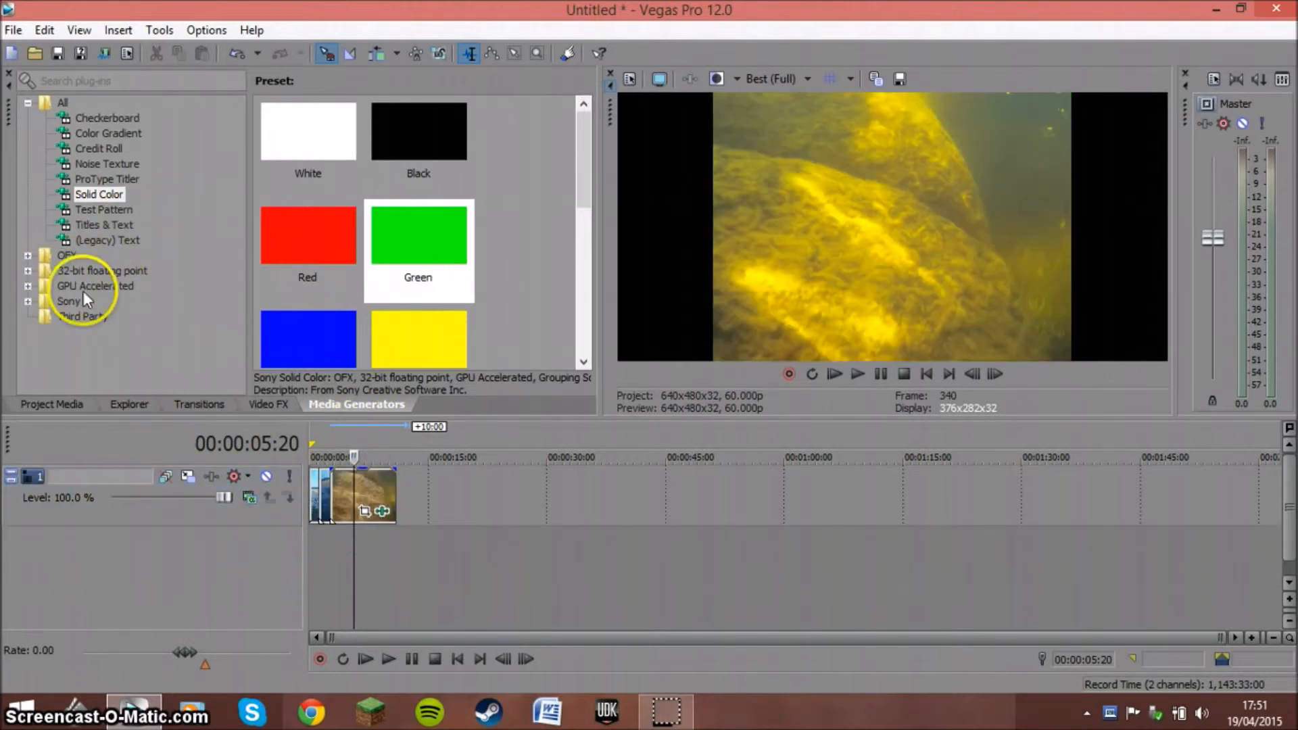
Step: Look through the project's Media Bins and By Type folders, and return to All Media
click(54, 404)
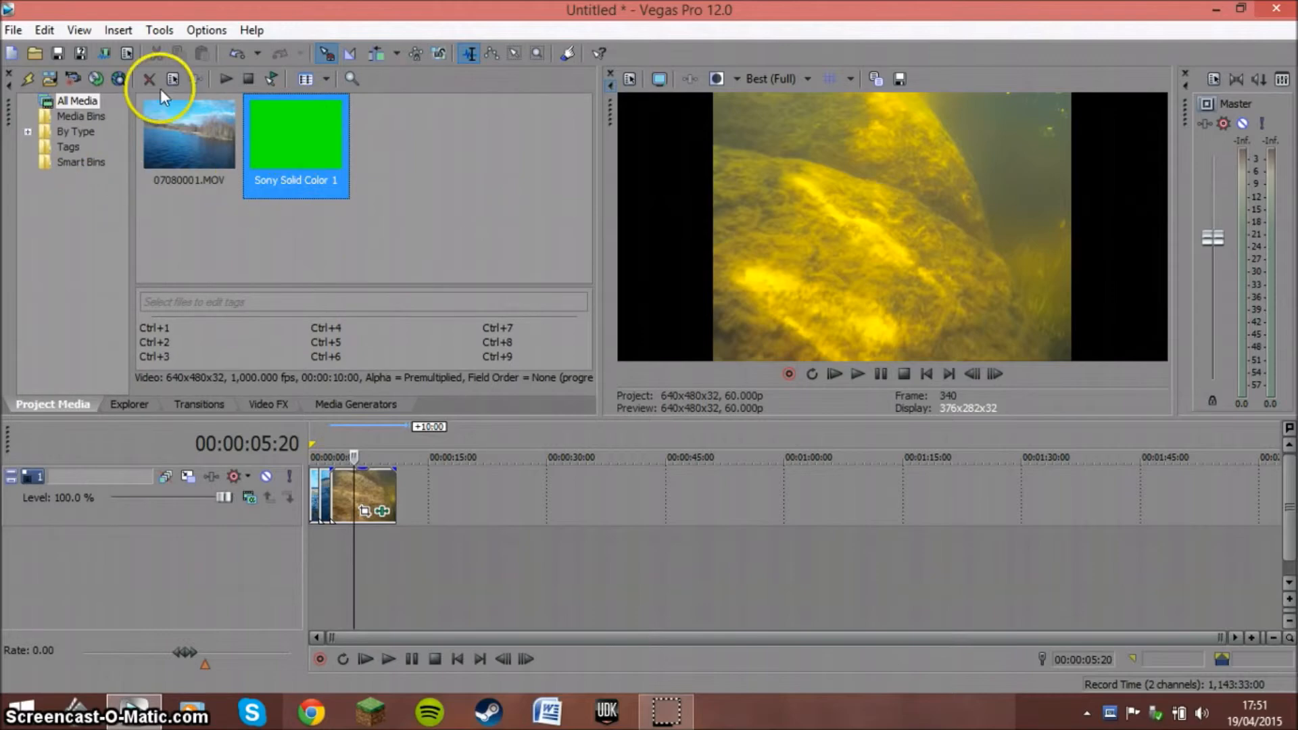
click(76, 116)
click(72, 131)
click(68, 115)
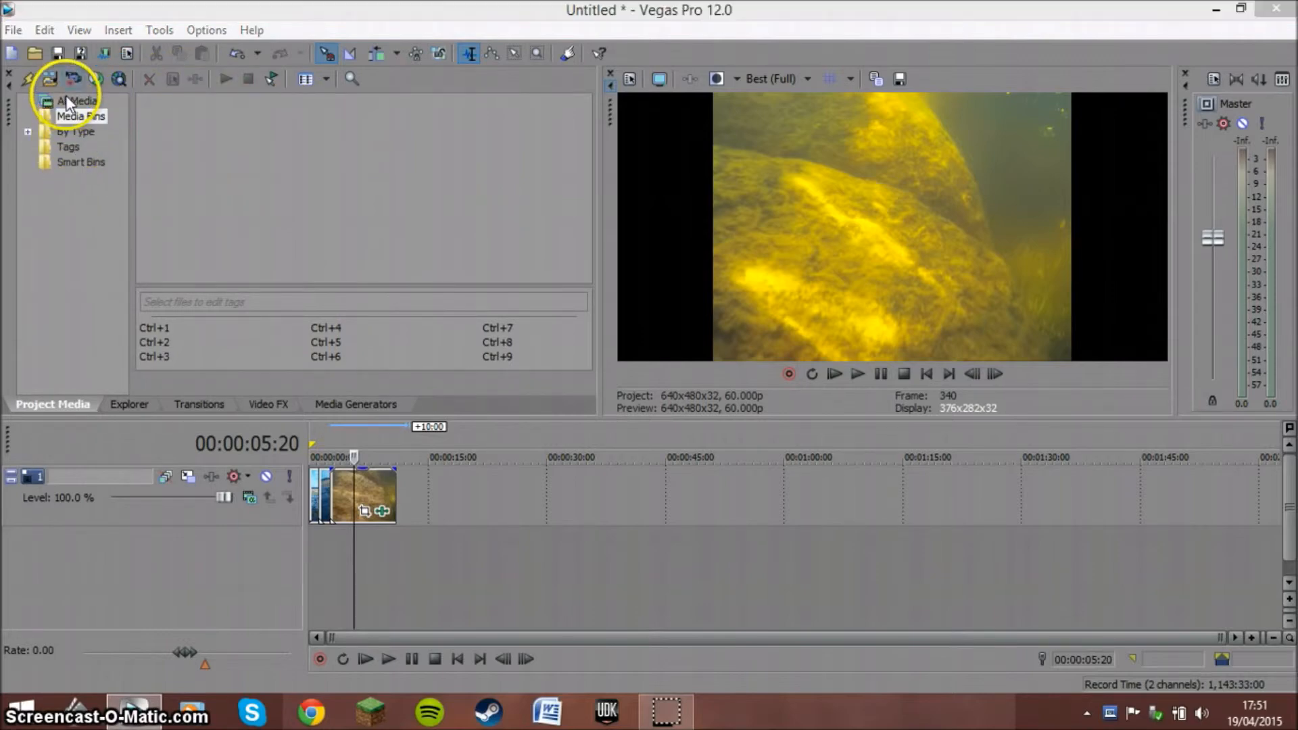
click(50, 78)
key(Escape)
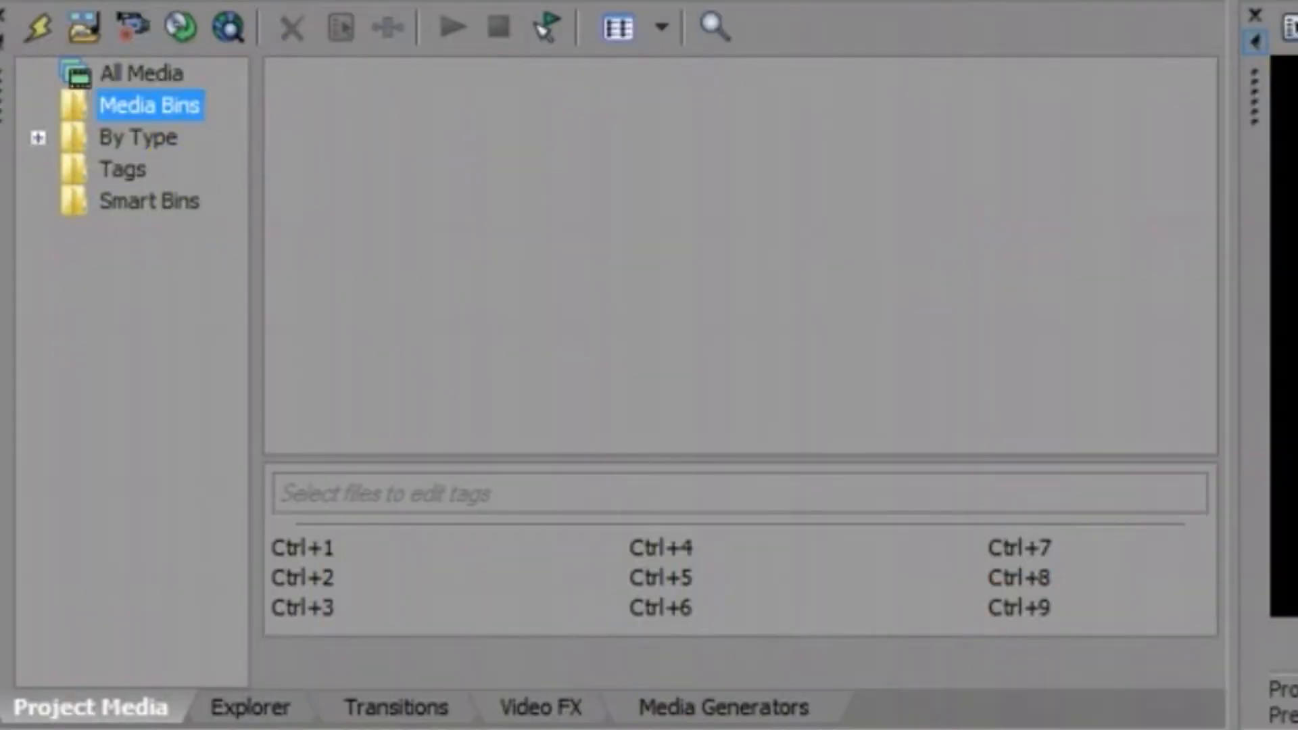
click(132, 71)
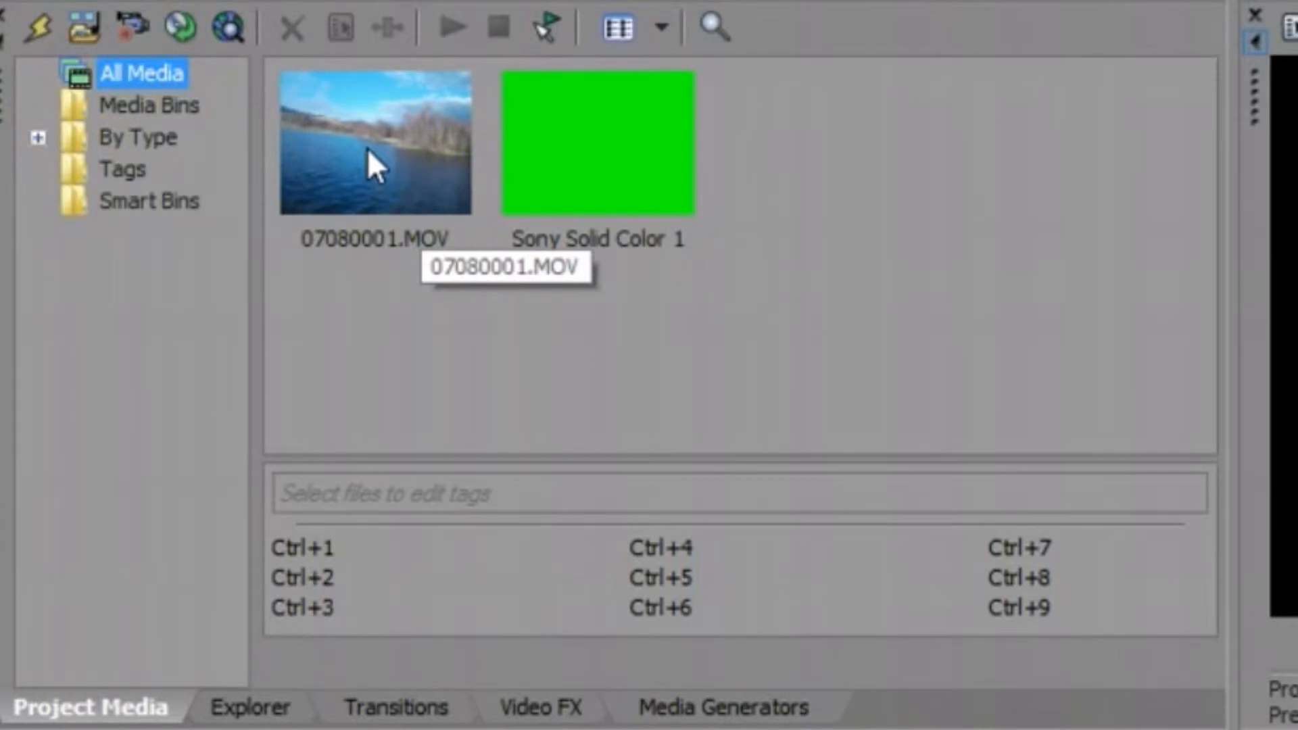
Step: Remove all unused media from the project, clearing the leftover green solid color
click(638, 136)
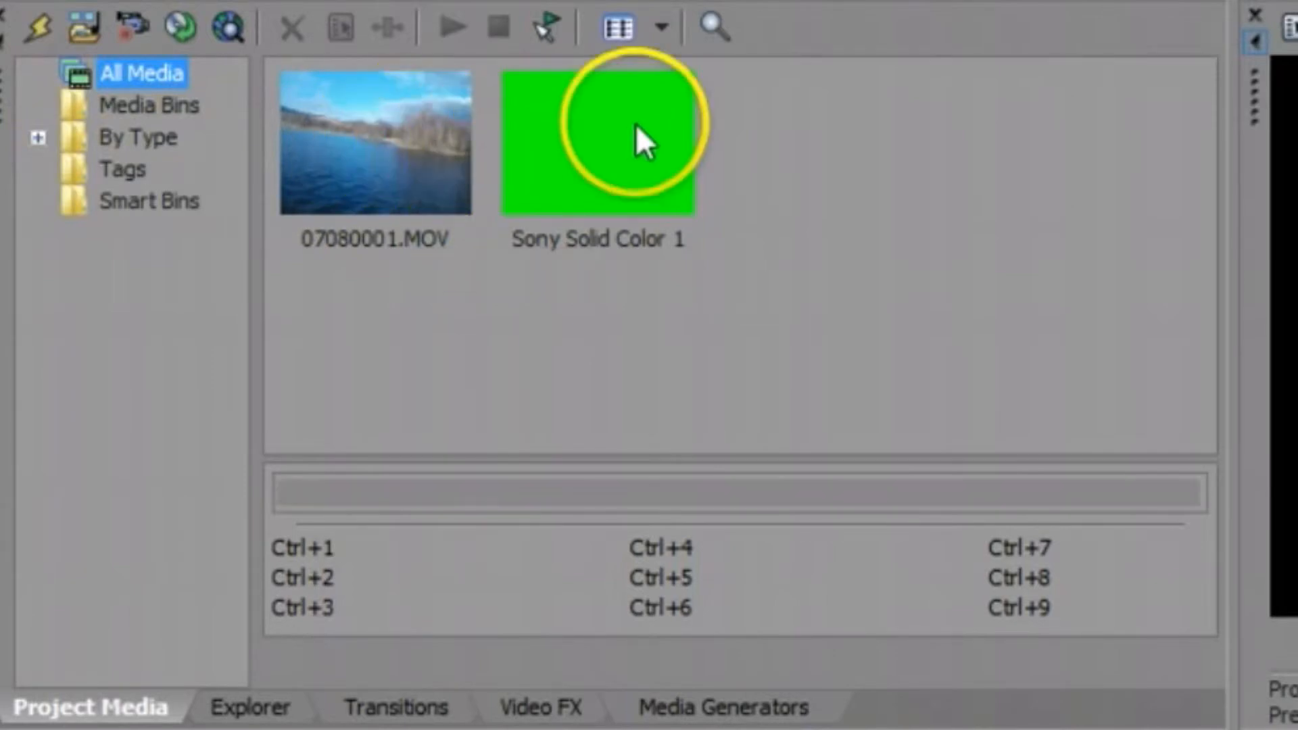
click(940, 176)
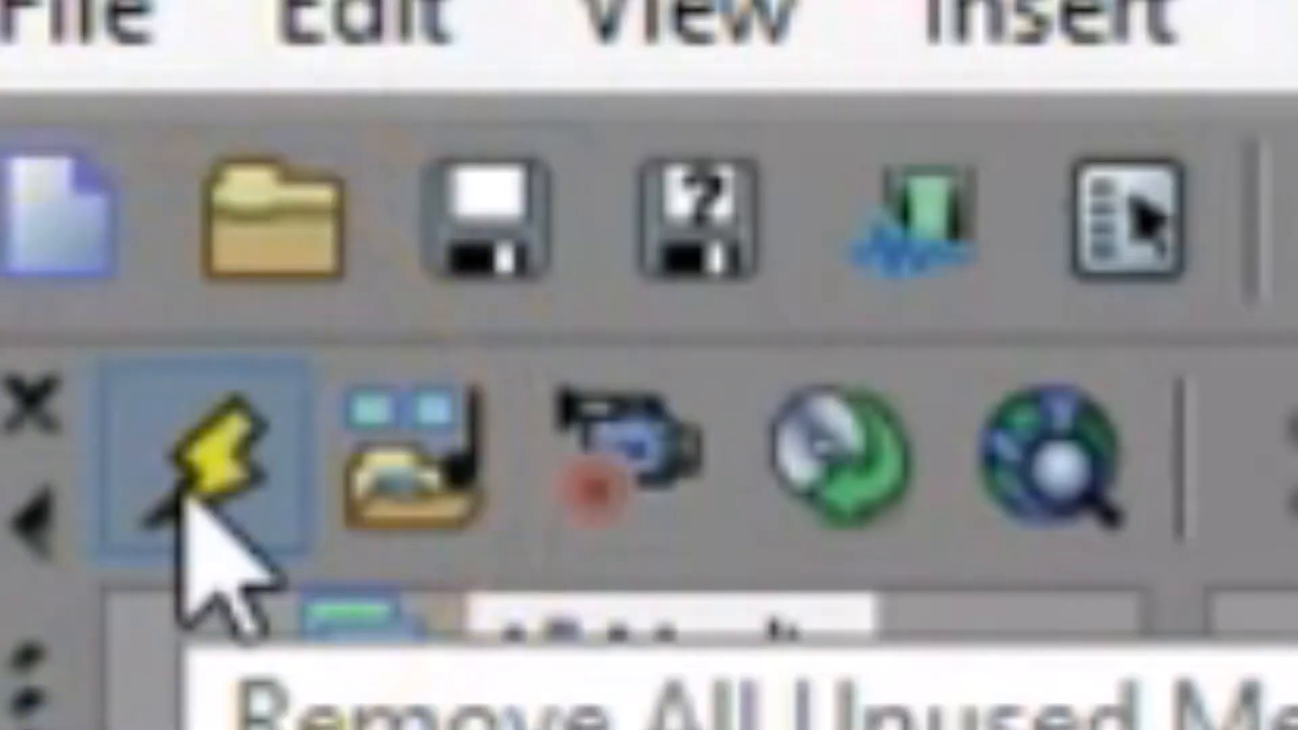
click(180, 504)
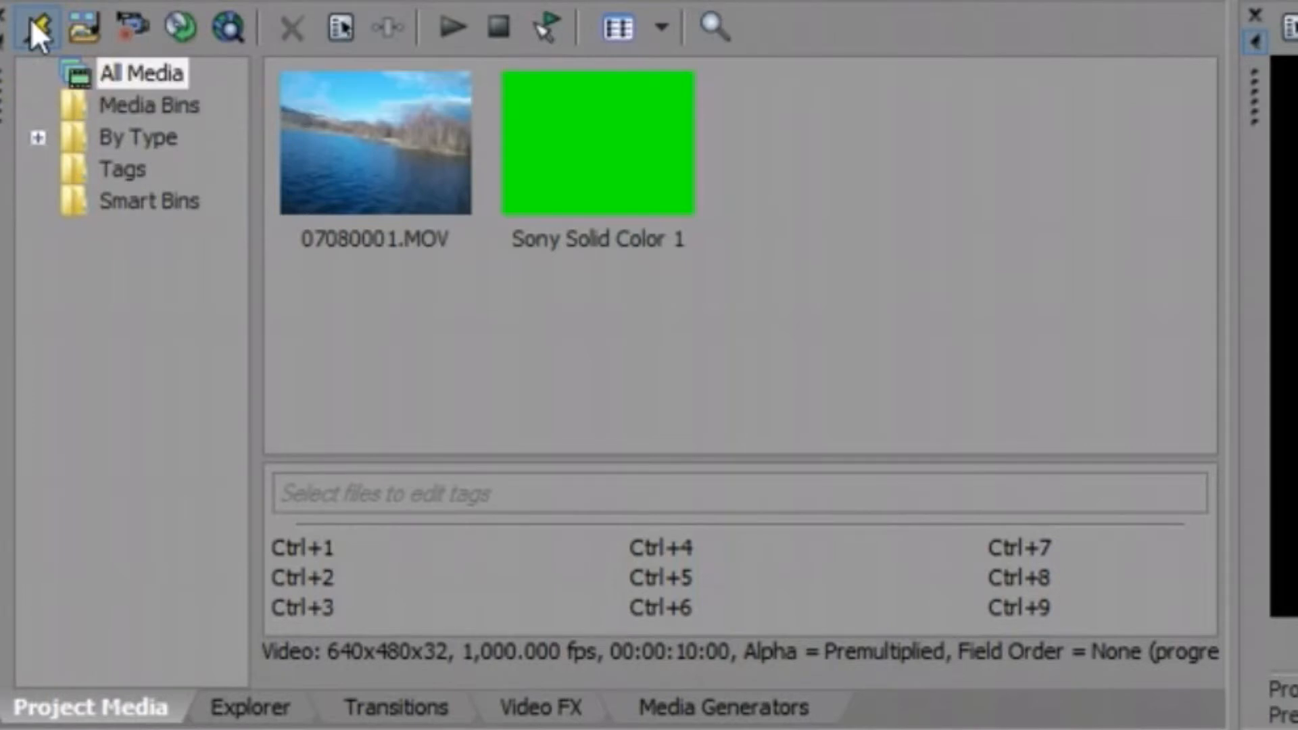
click(30, 18)
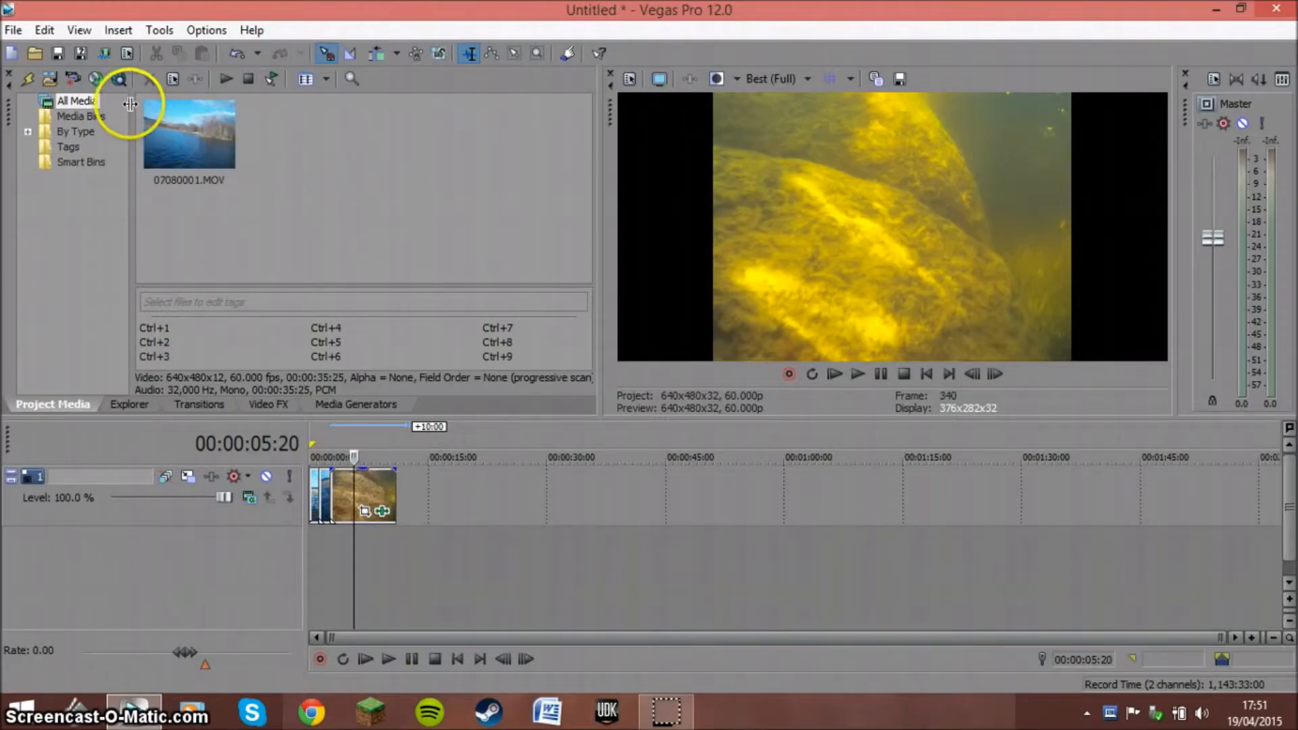
Step: Select the last video segment on the timeline with the playhead at 00:00:06:00
click(160, 116)
click(389, 217)
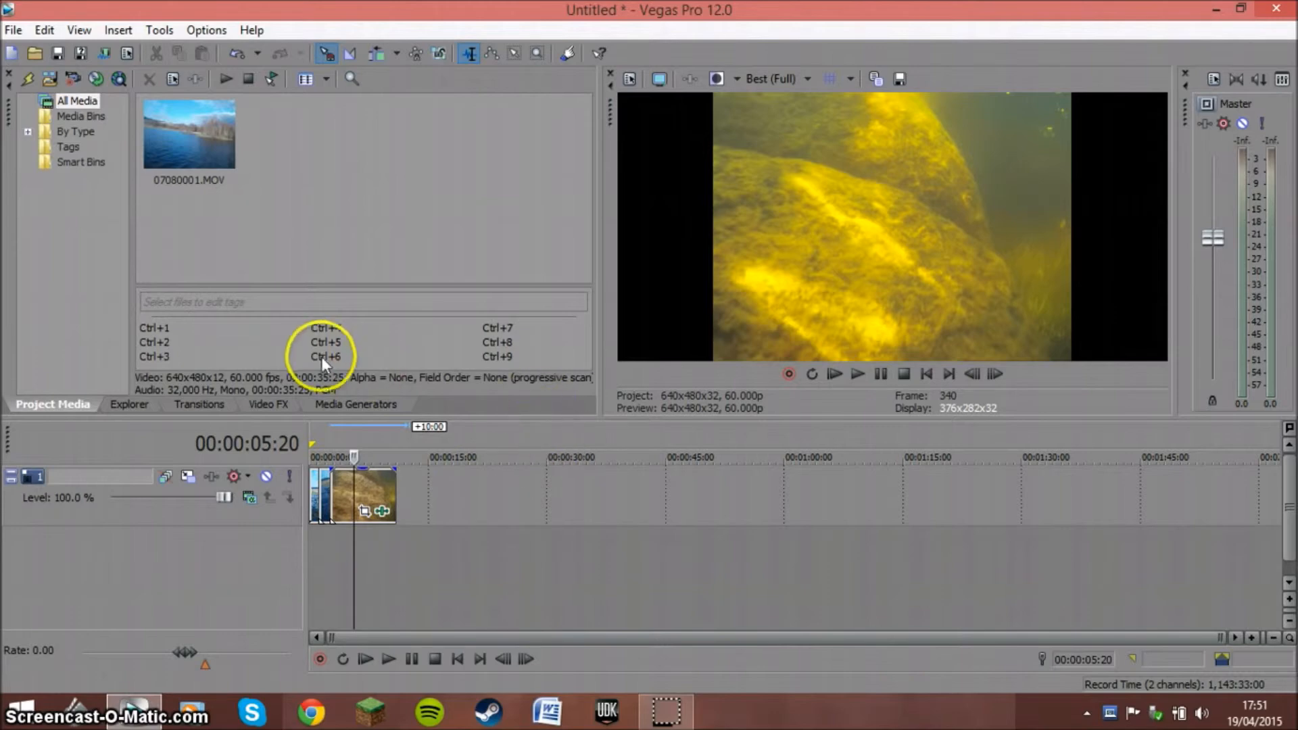
click(356, 488)
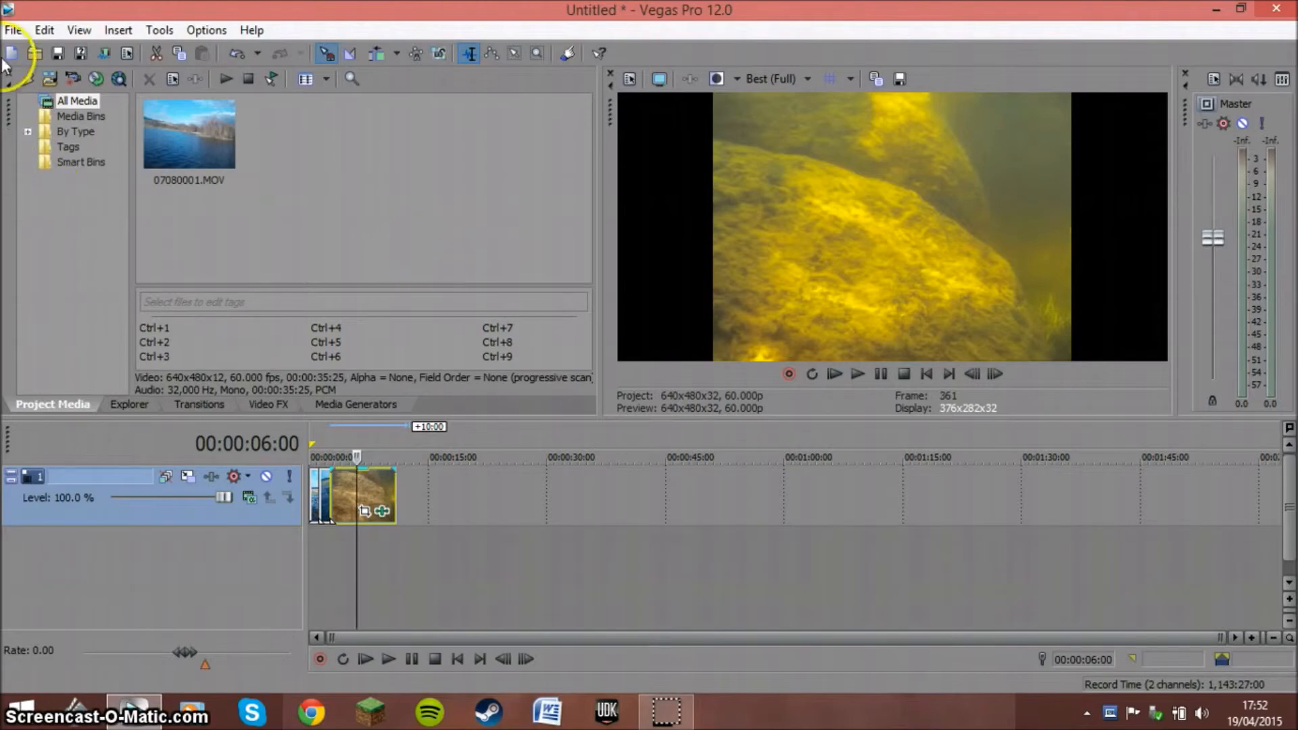
click(13, 30)
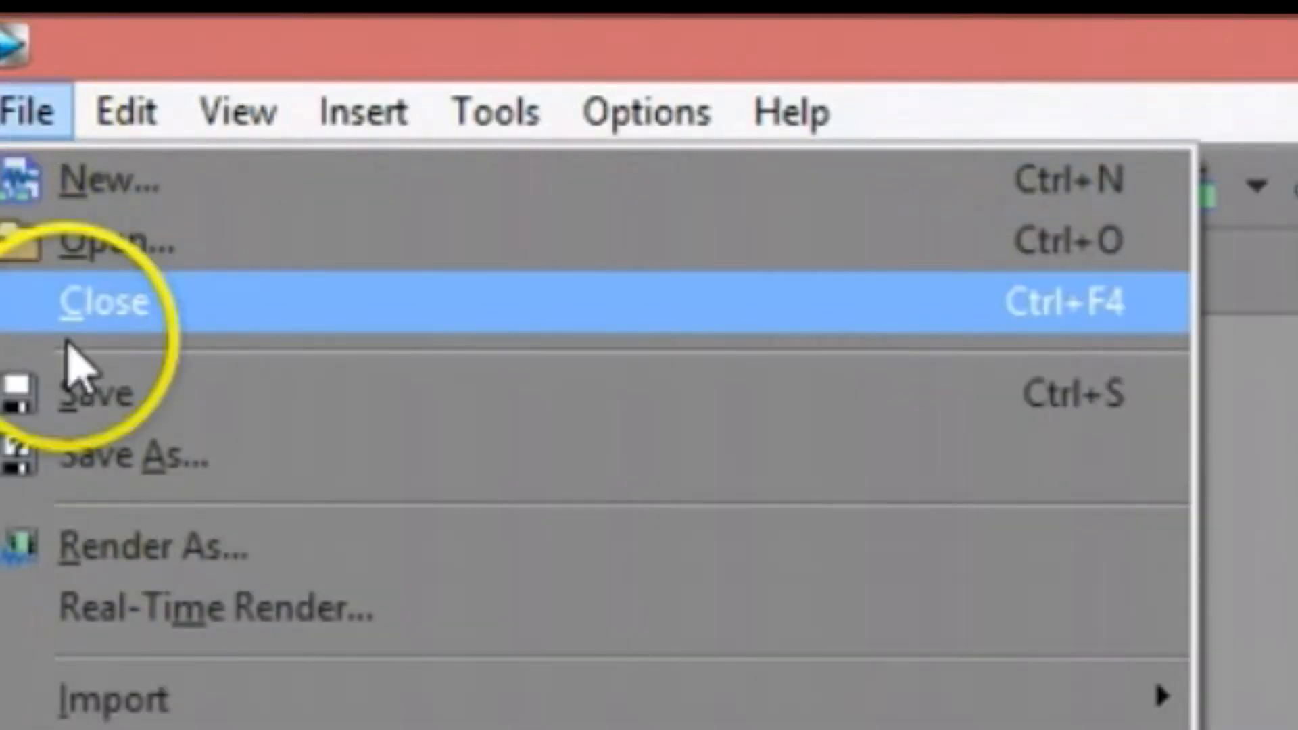
click(133, 541)
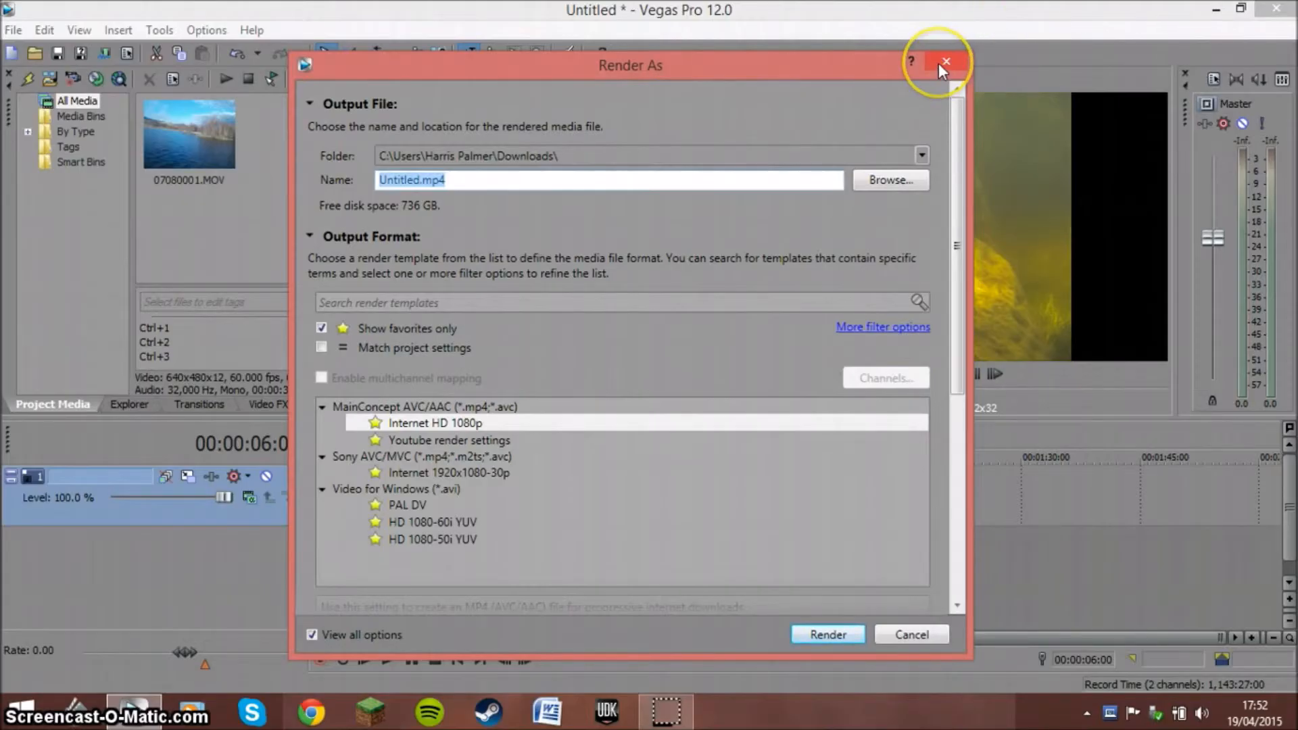
click(939, 63)
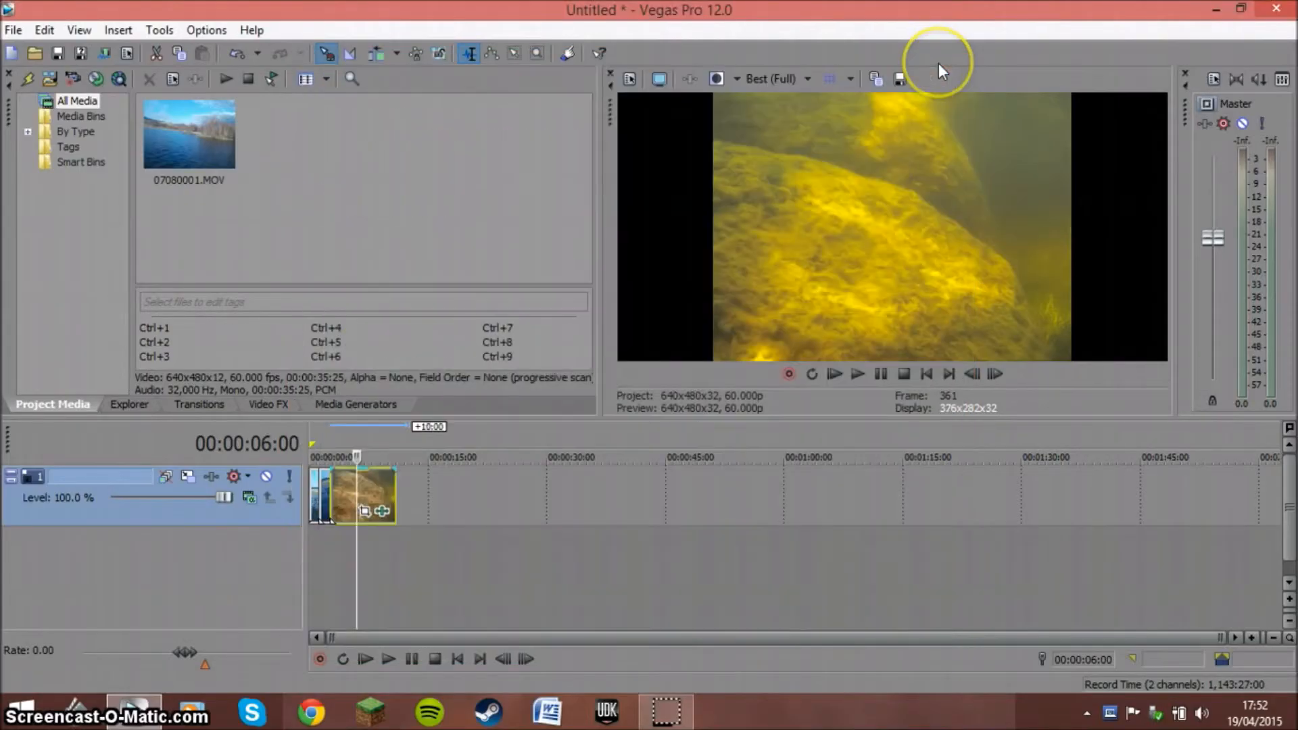
Step: Open the Render As settings and turn off Show favorites only so all render templates are listed
click(103, 54)
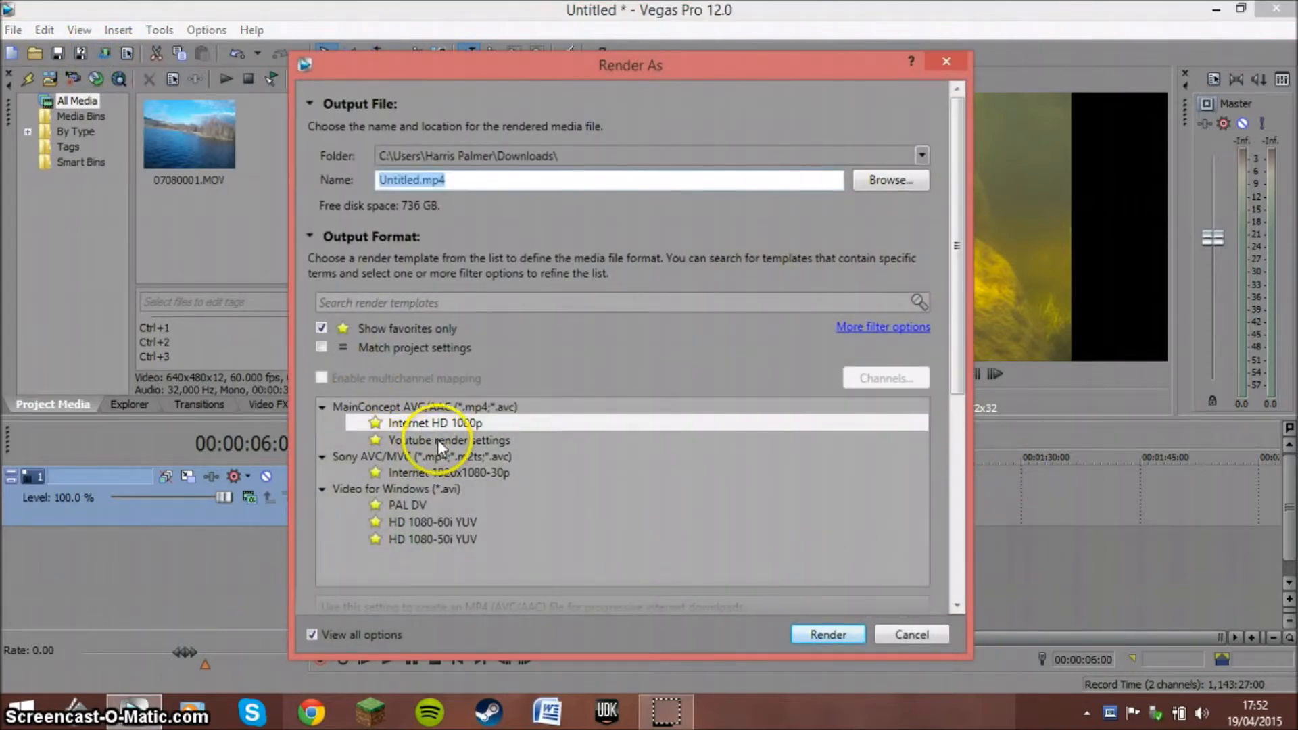
drag(963, 330, 956, 351)
click(323, 290)
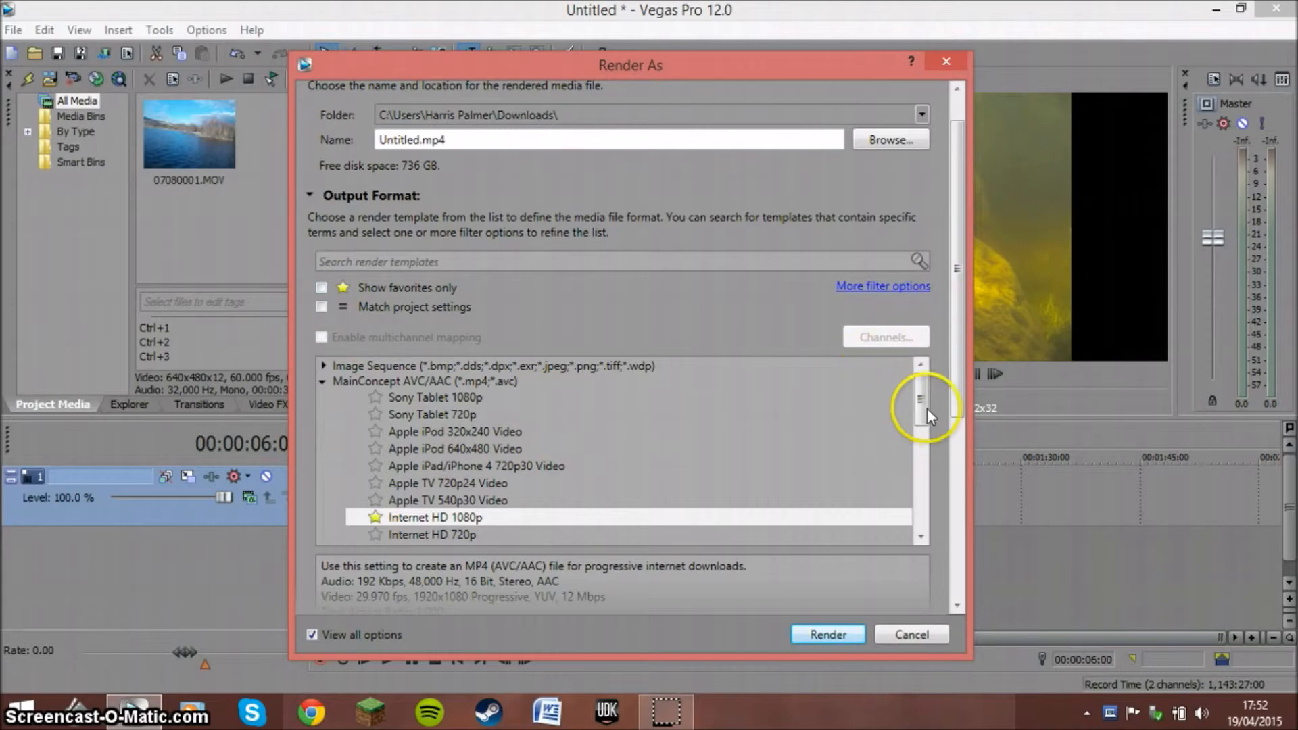
Step: Examine the available output formats, expanding and collapsing the MainConcept MPEG-1 and MPEG-2 template groups
drag(927, 393, 895, 543)
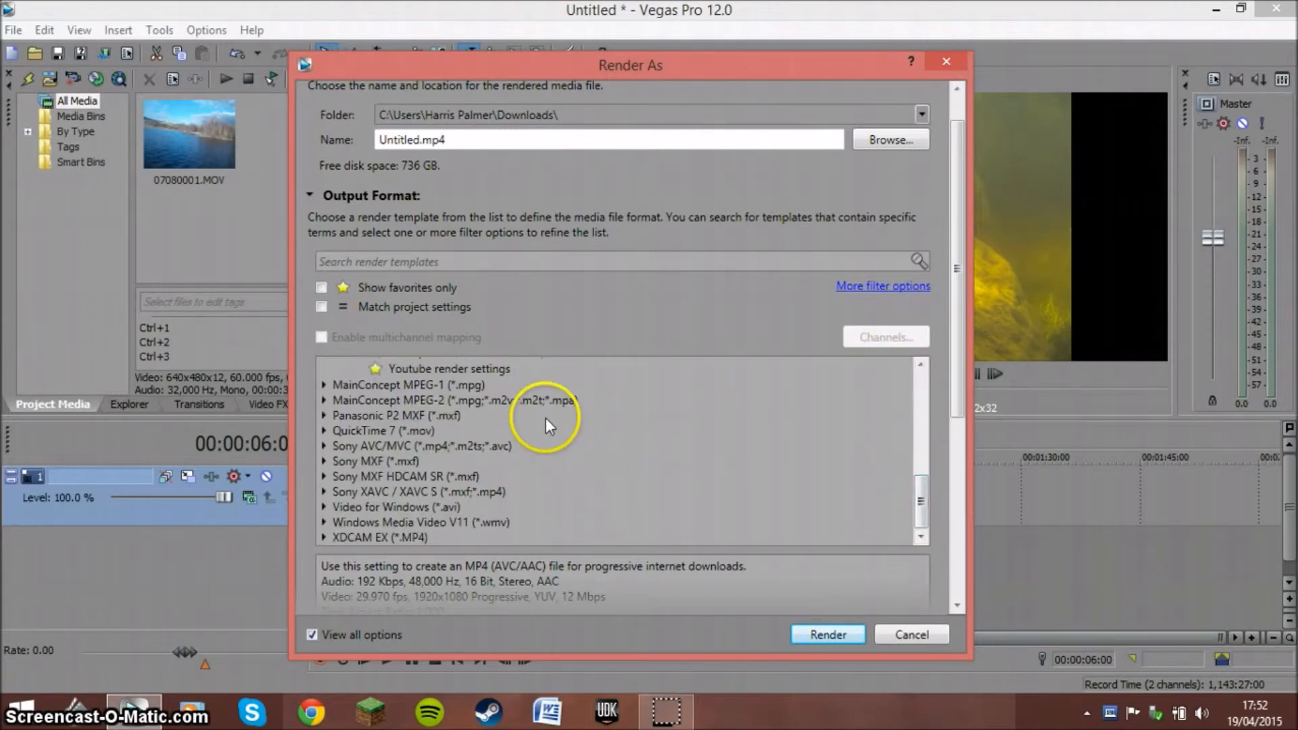
click(334, 386)
click(325, 386)
click(325, 386)
click(323, 401)
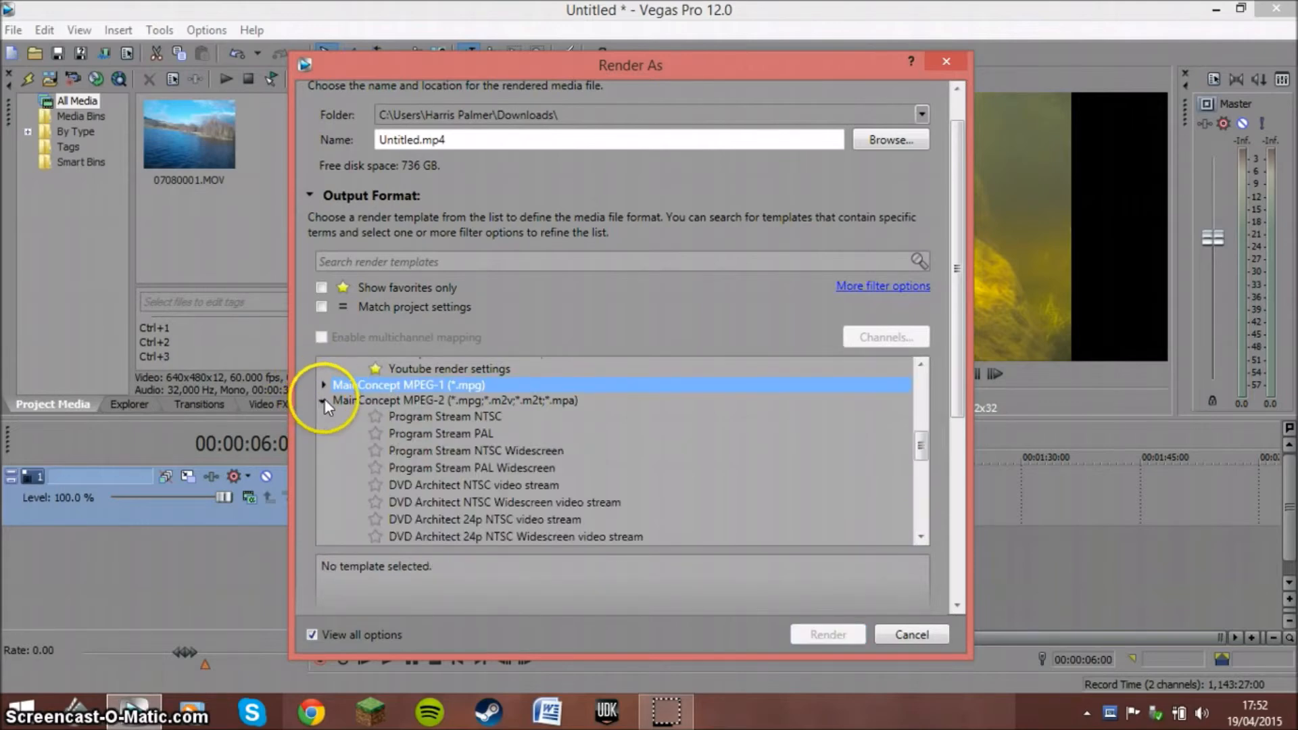
scroll(365, 460, up, 2)
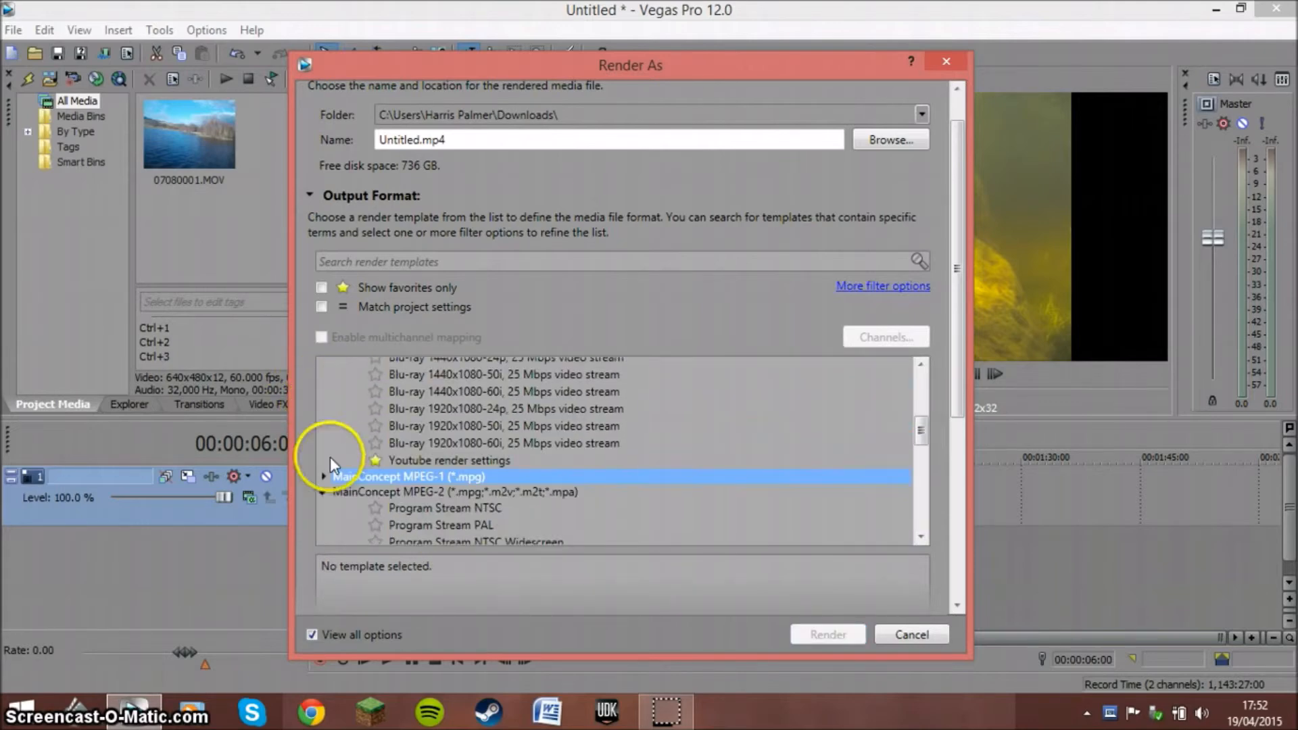
click(322, 492)
scroll(337, 482, up, 10)
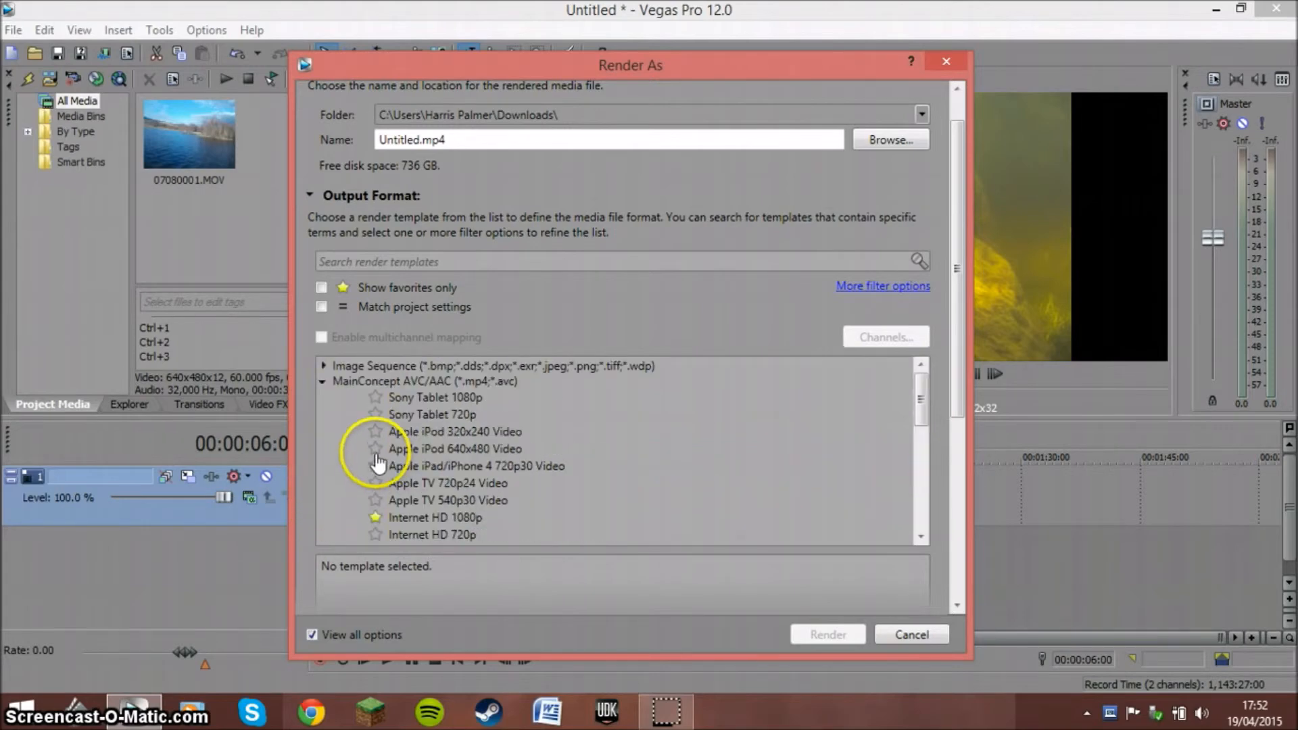
Step: Select the Internet HD 1080p render template in the MainConcept AVC/AAC group
click(412, 517)
scroll(422, 433, down, 5)
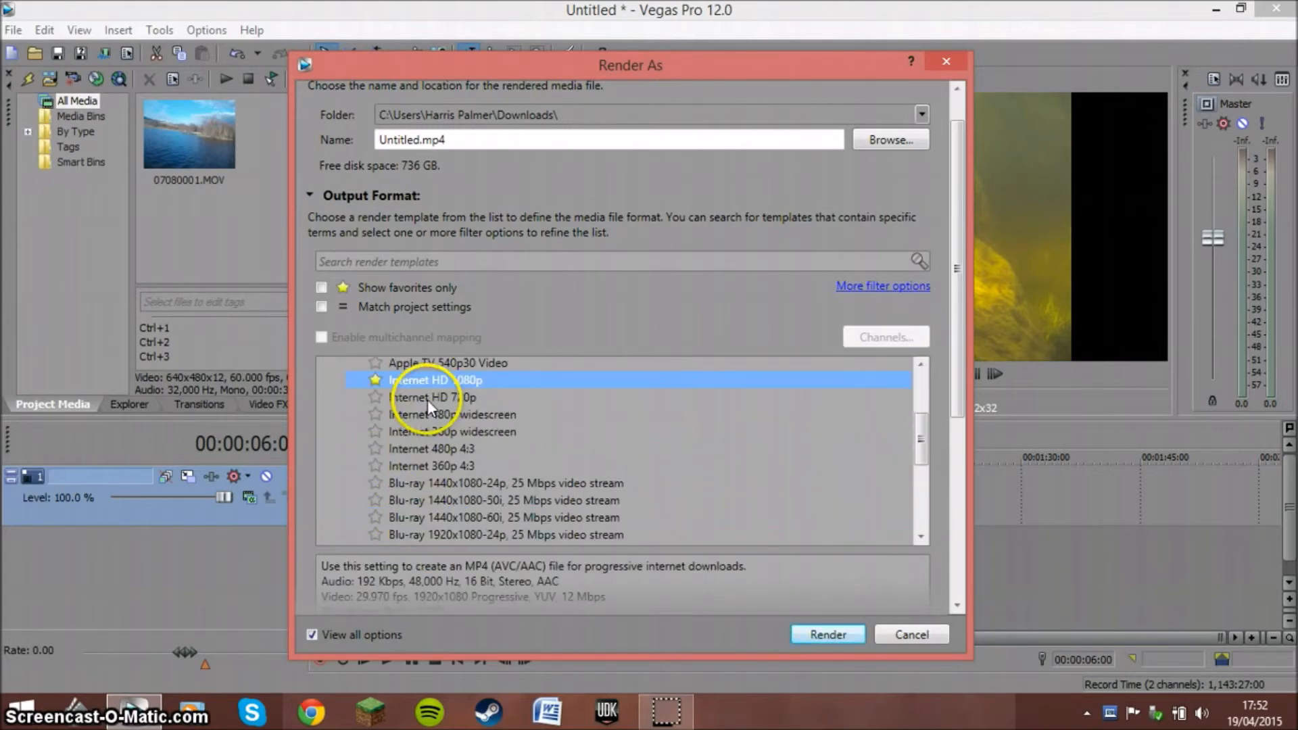
scroll(422, 450, up, 5)
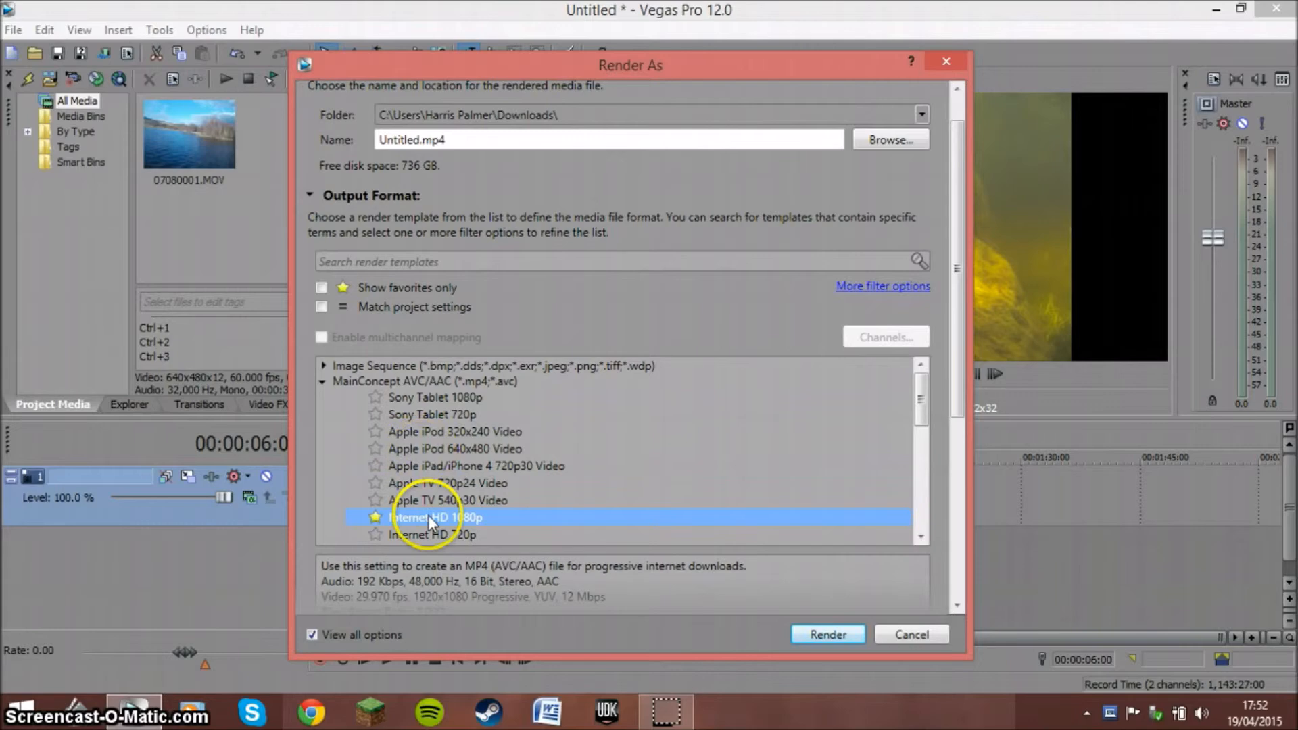
Step: Set the render destination to the Videos folder and name the output file Test
click(464, 138)
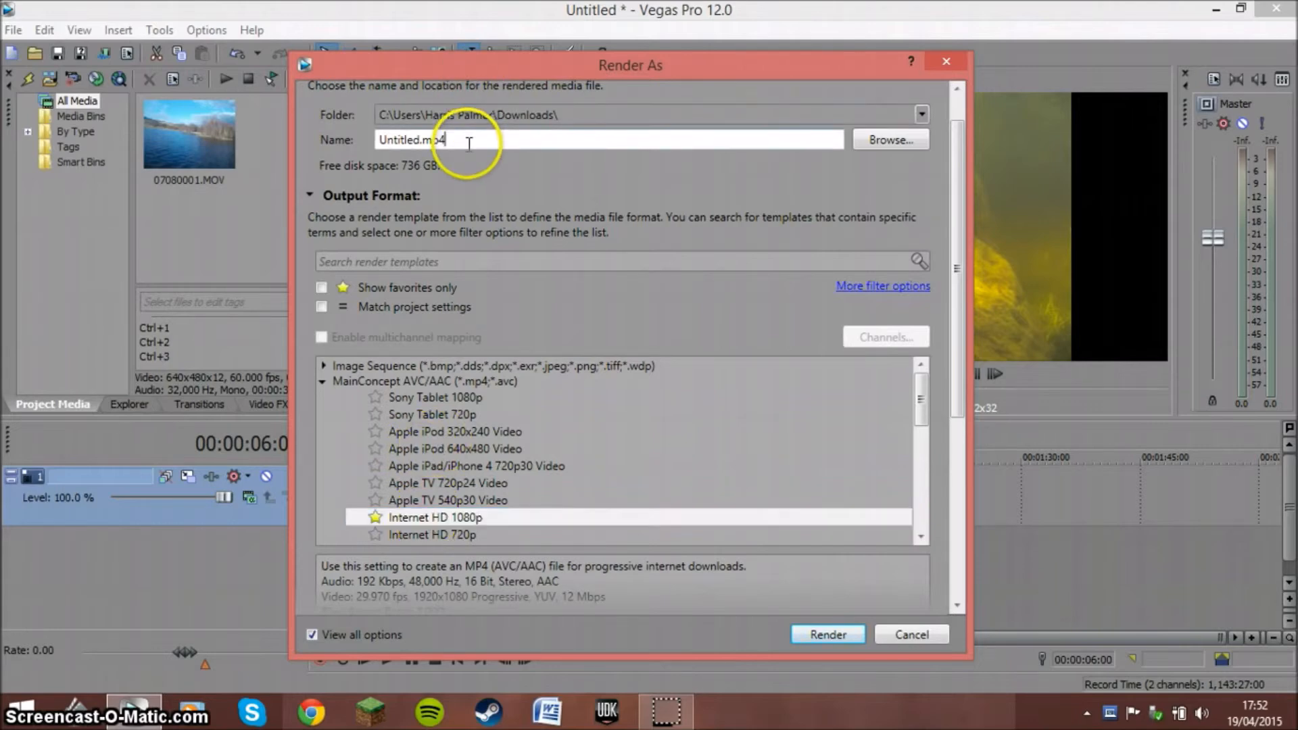
click(921, 112)
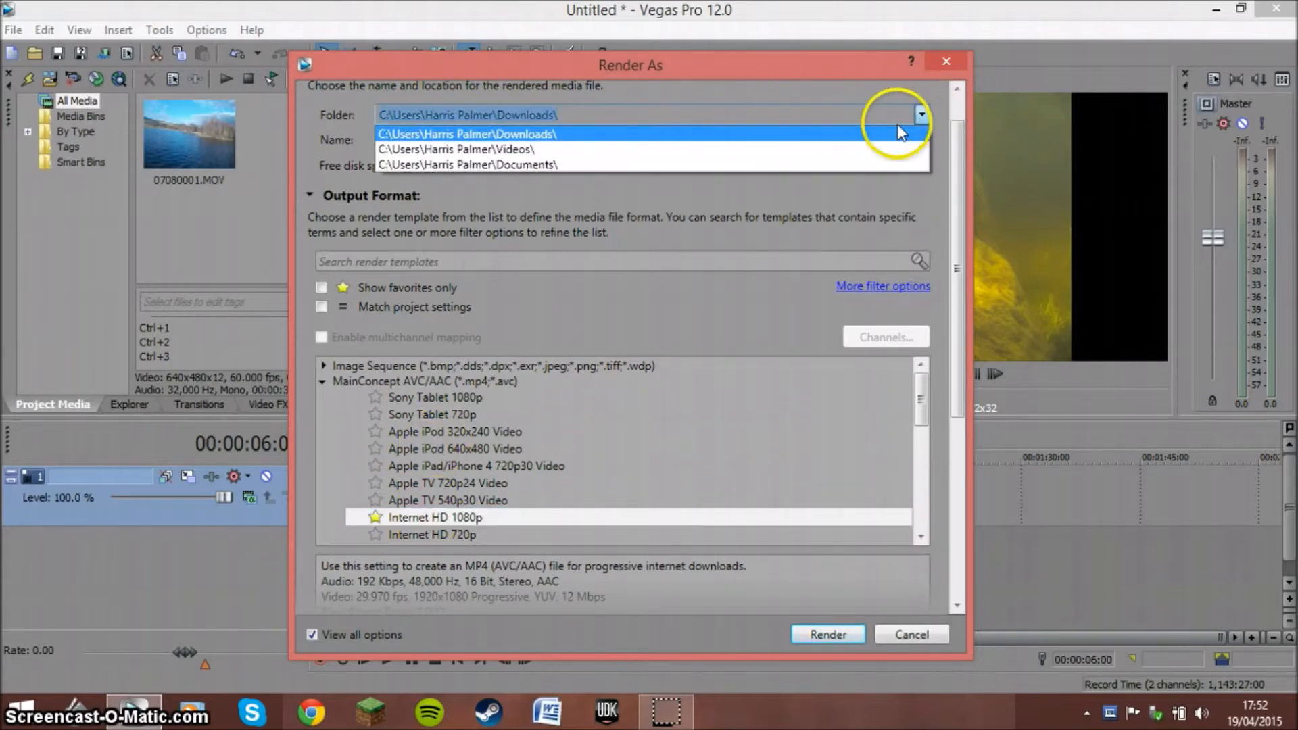
click(475, 145)
drag(423, 139, 318, 130)
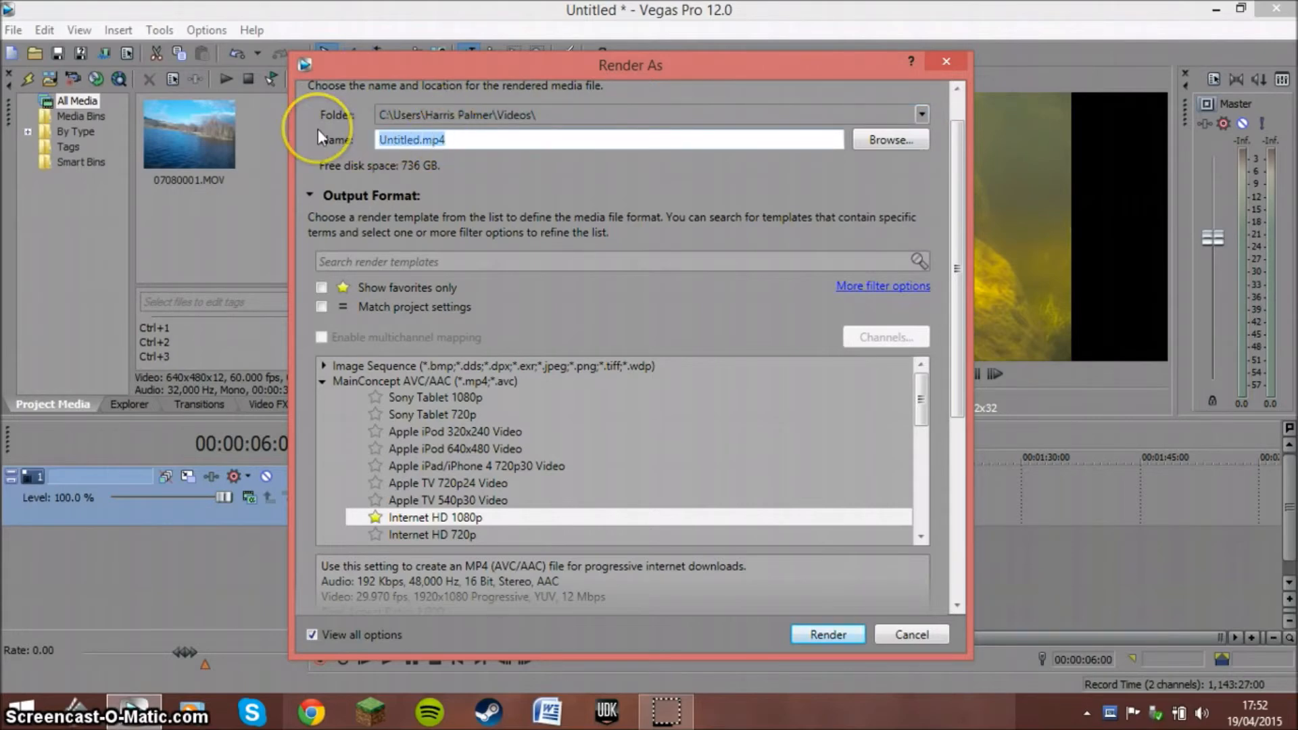
text(Test)
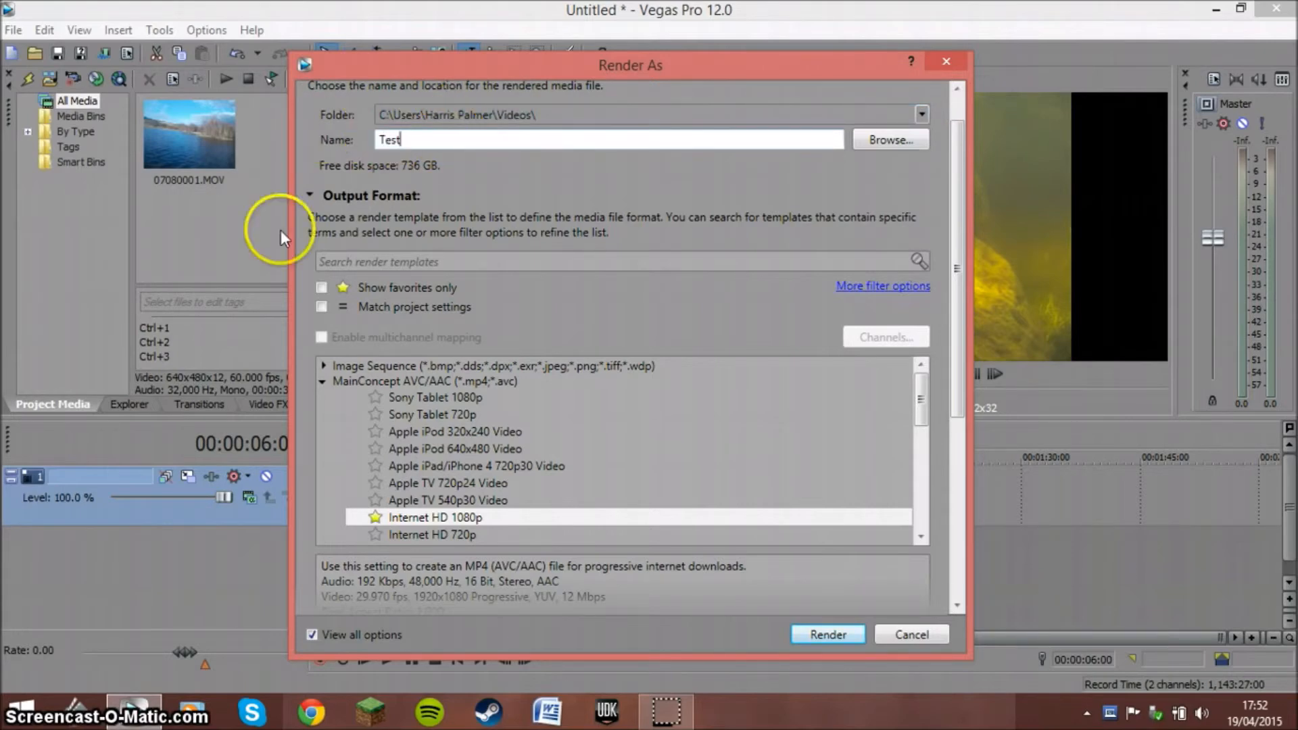
Step: Start rendering Test with the Internet HD 1080p template, and cancel the render while it is in progress
click(441, 518)
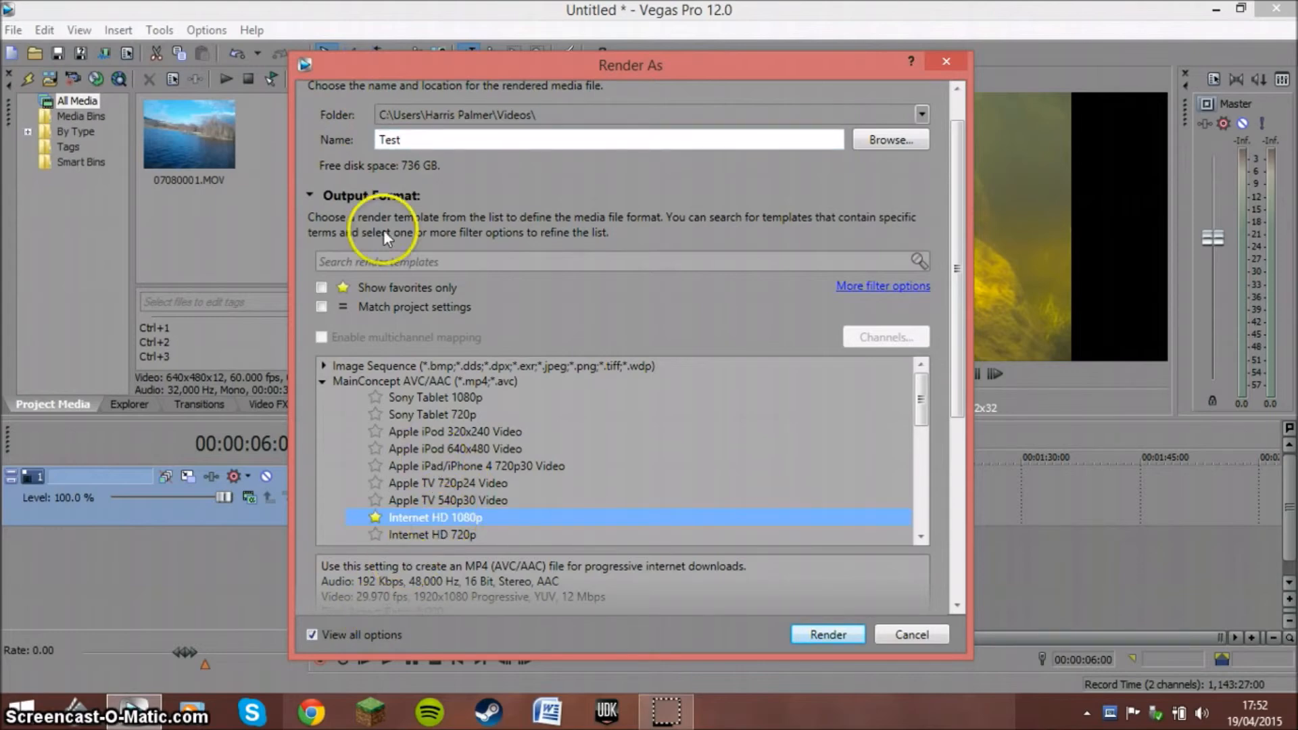
click(839, 635)
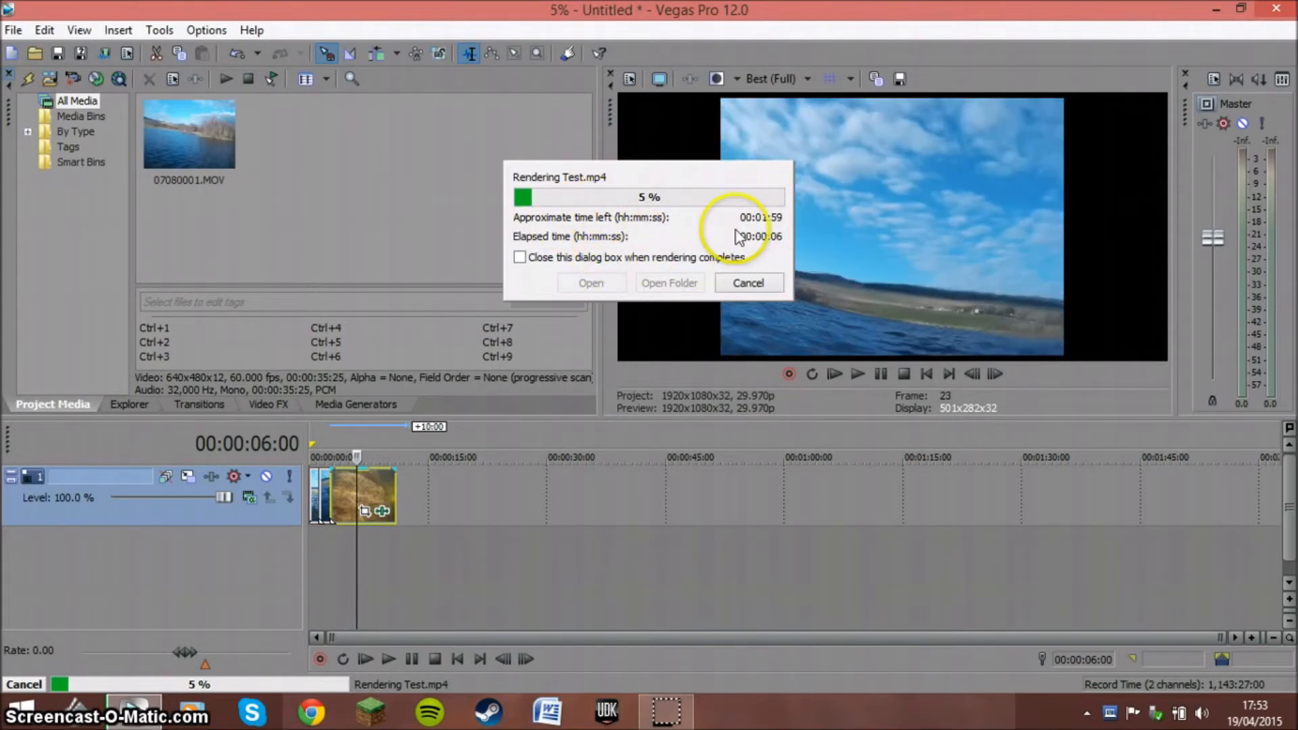
click(748, 283)
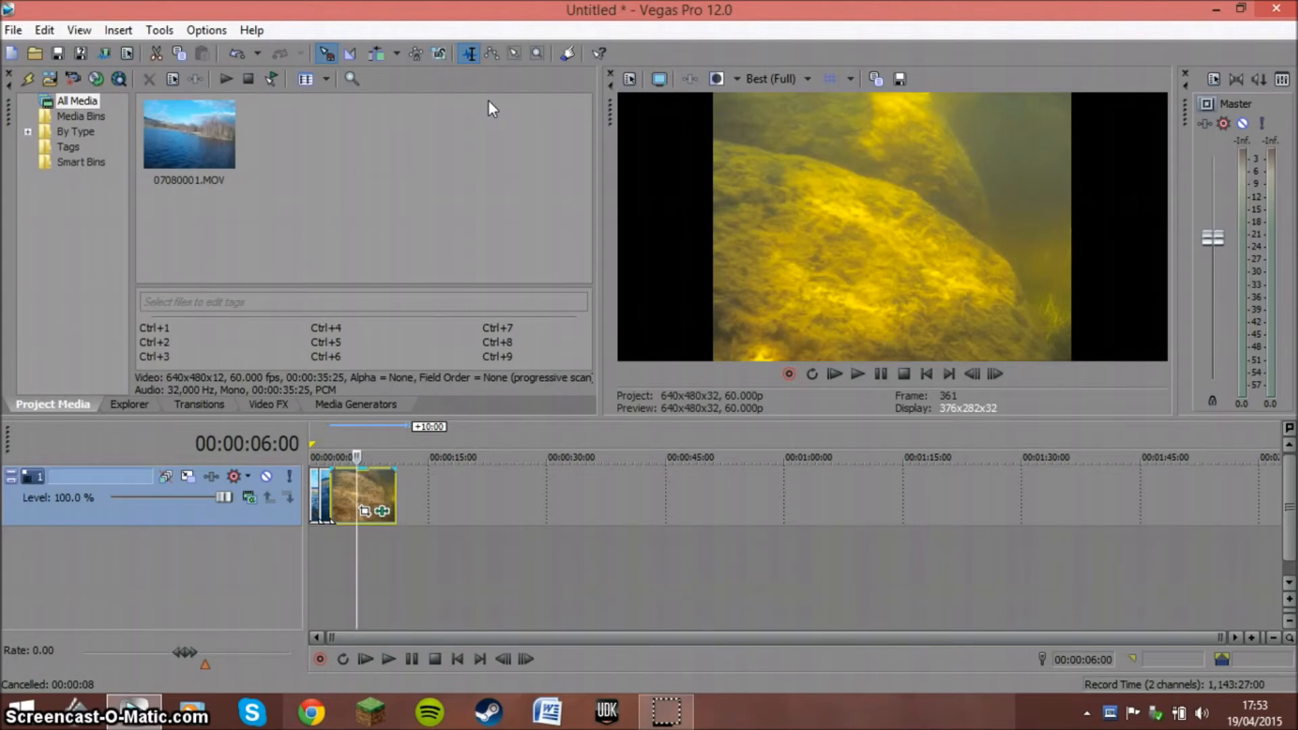
Step: Select all the video segments with the Selection Edit tool, and deselect them again with the Normal Edit tool, placing the playhead at 00:00:13:00
click(513, 54)
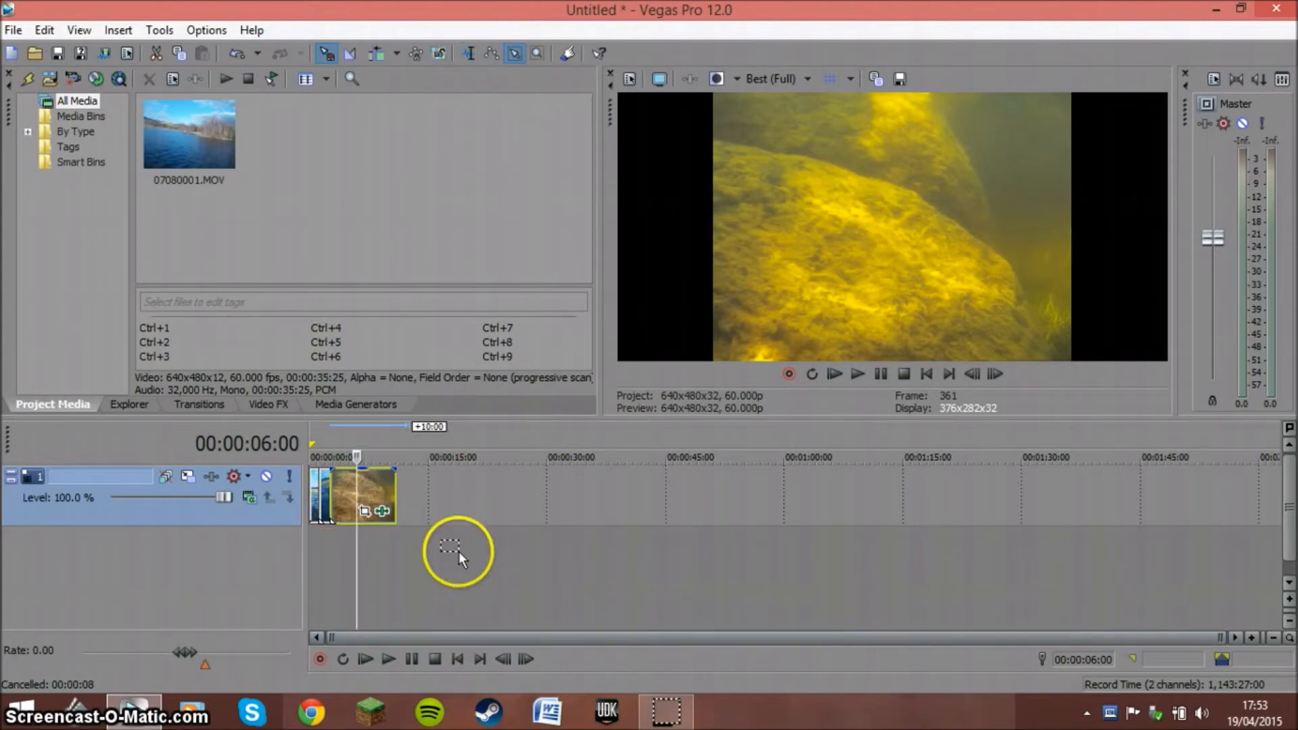
click(472, 54)
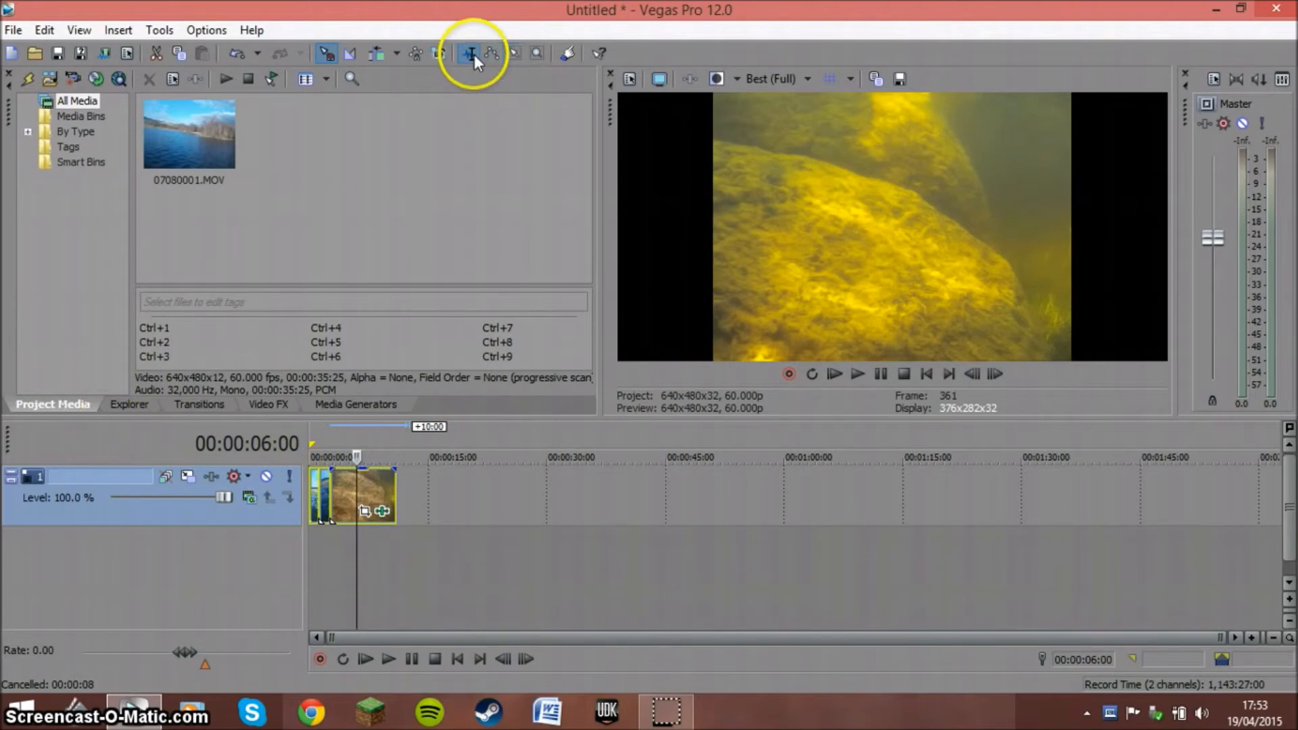
mouse_move(372, 494)
mouse_down()
mouse_move(395, 530)
mouse_move(363, 481)
mouse_up()
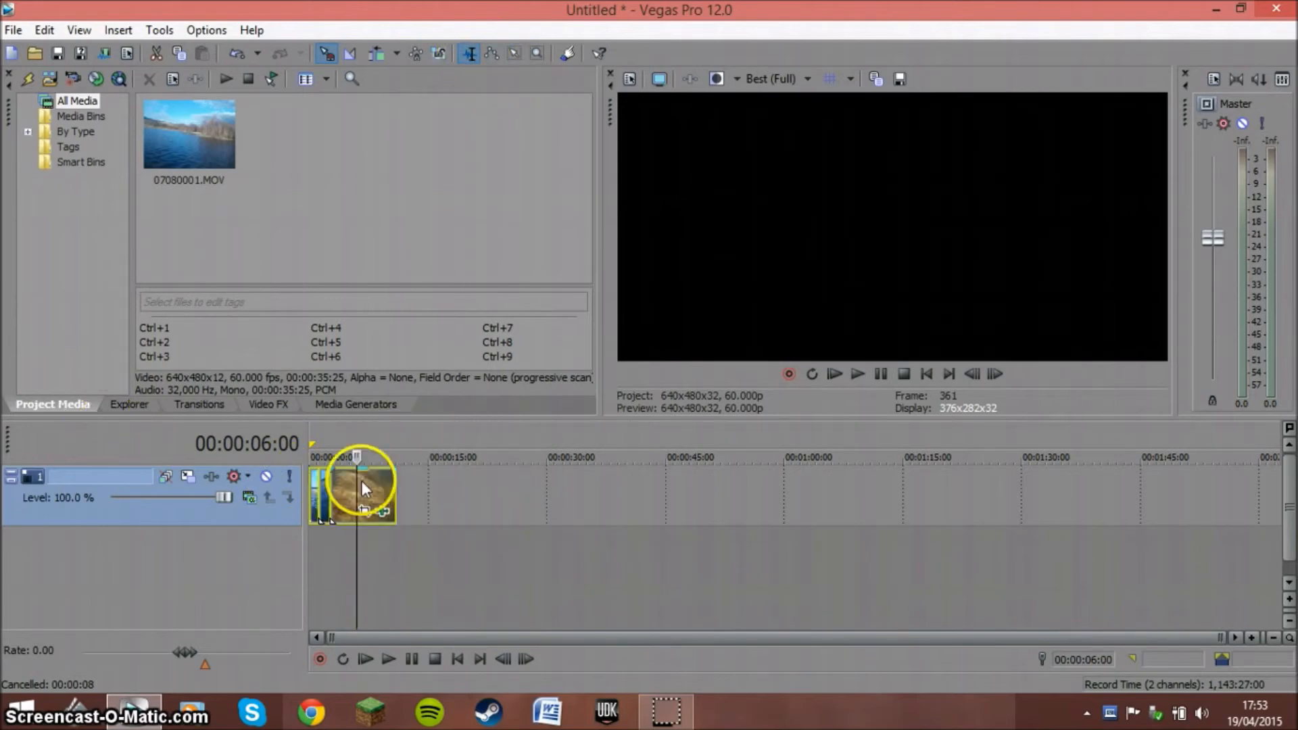
click(412, 513)
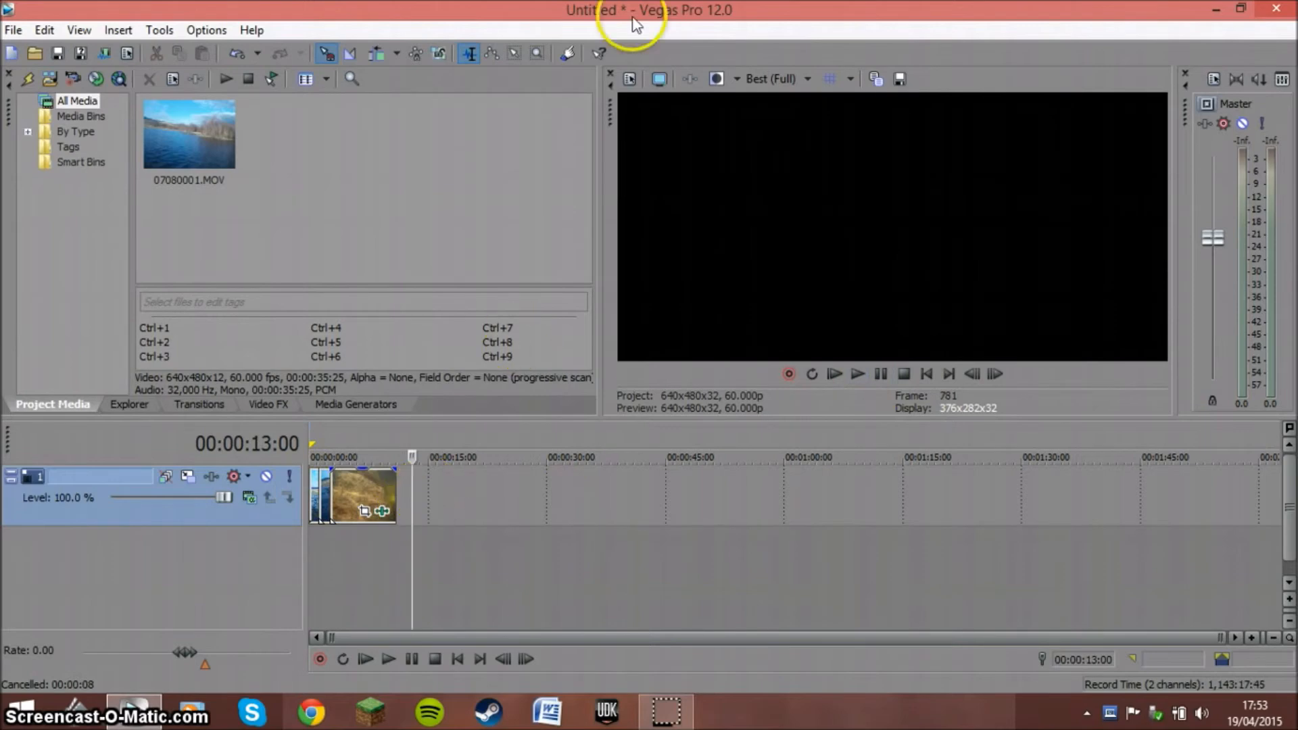
Step: Use the Zoom Edit tool to magnify the timeline around the video segments
click(537, 53)
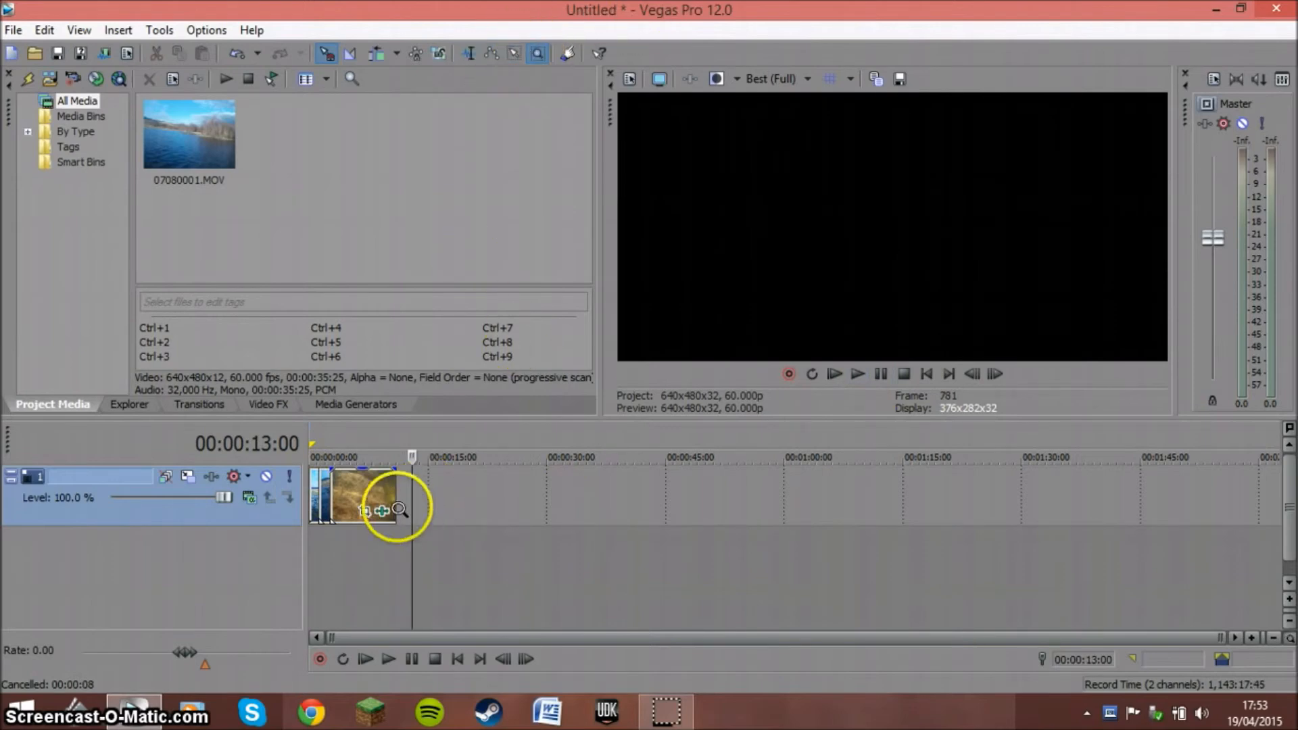
click(338, 501)
scroll(530, 537, down, 5)
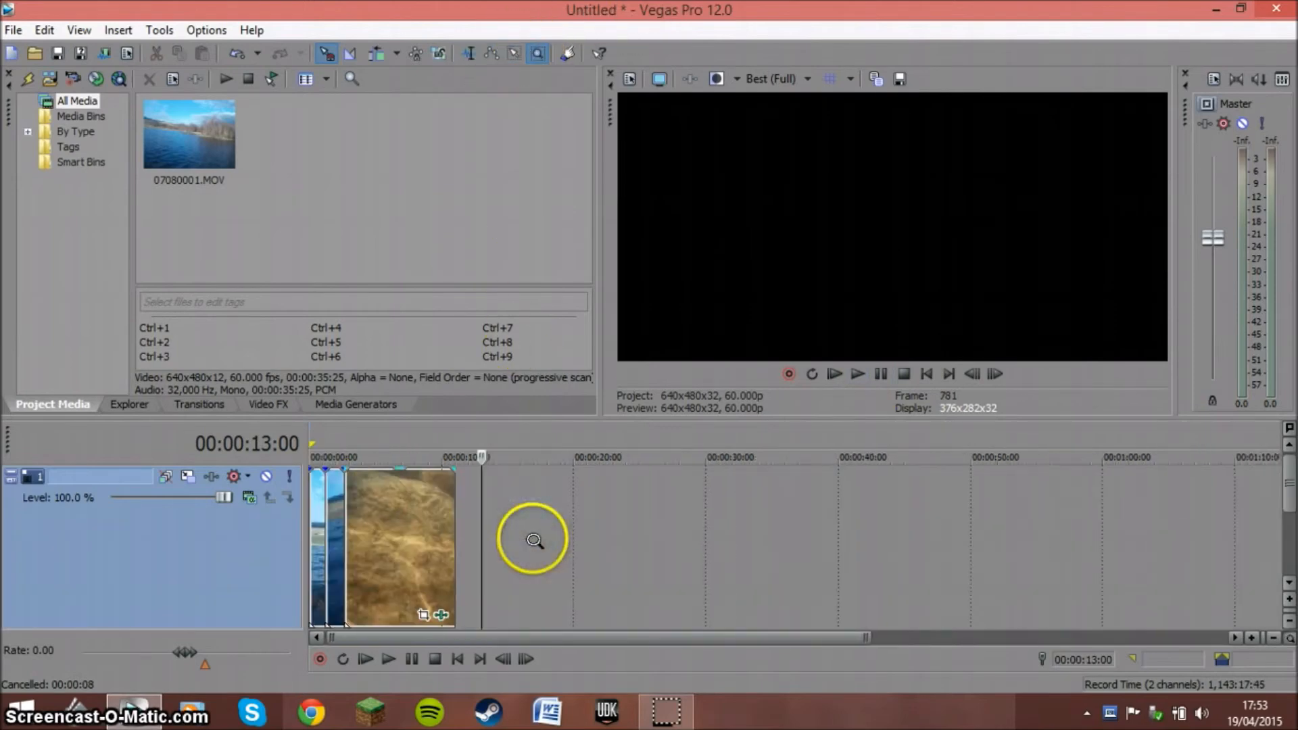
Step: Switch back to the Normal Edit tool and return the playhead to the start of the project
click(467, 53)
click(433, 565)
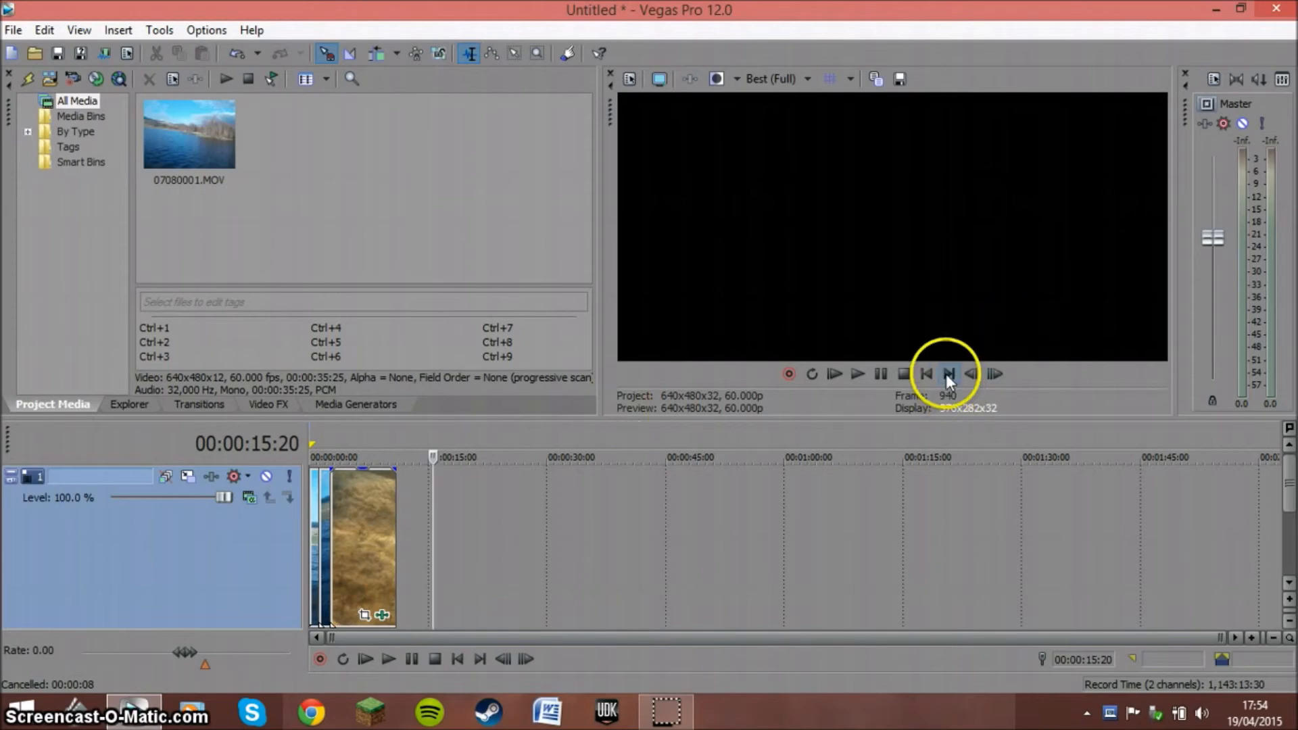
click(927, 374)
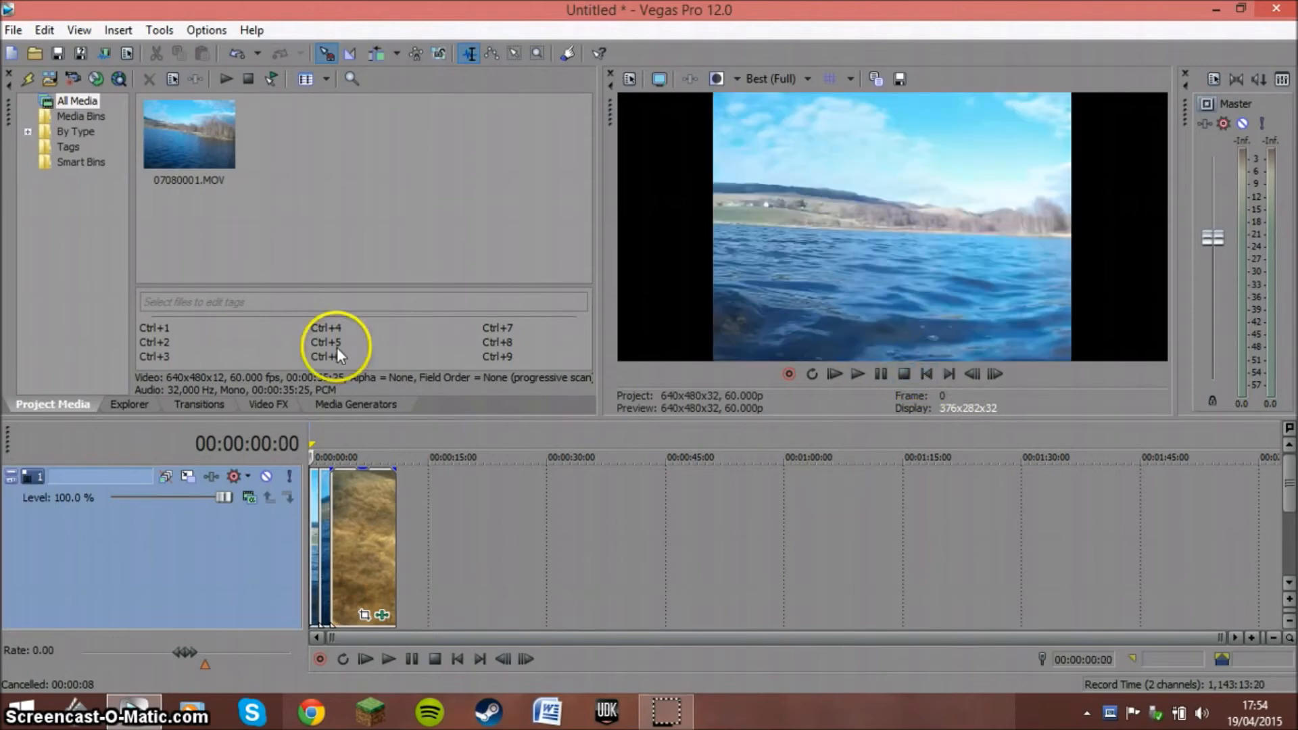